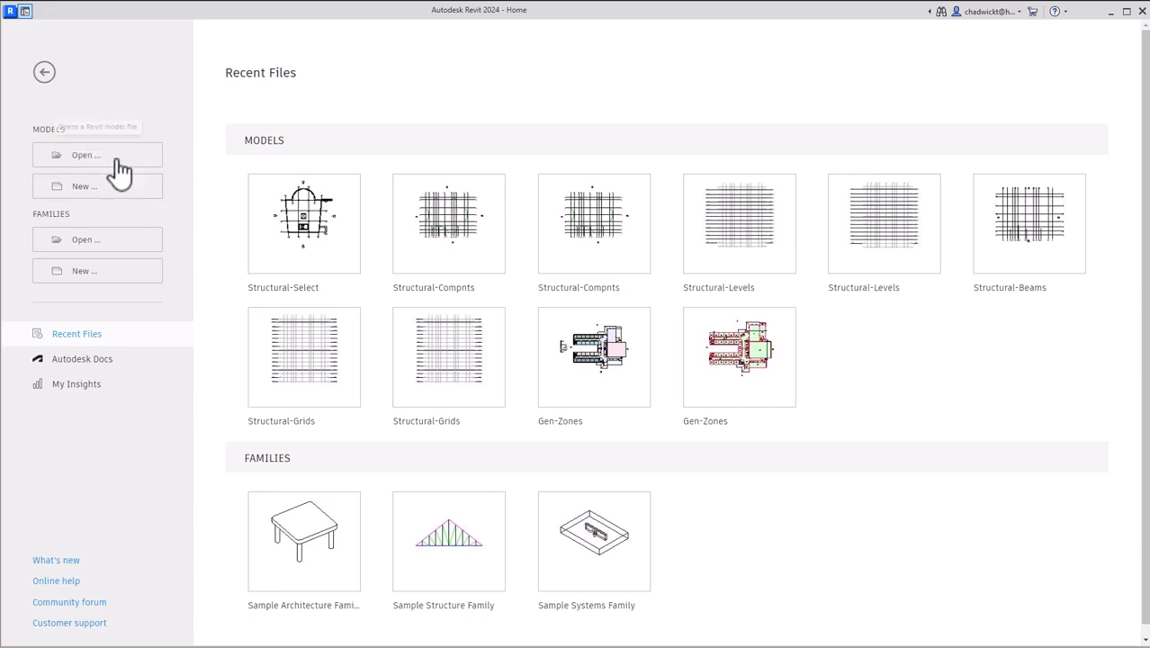
Step: Open the Structural-Select.rvt model from the Structure Practice Files folder
left_click(87, 157)
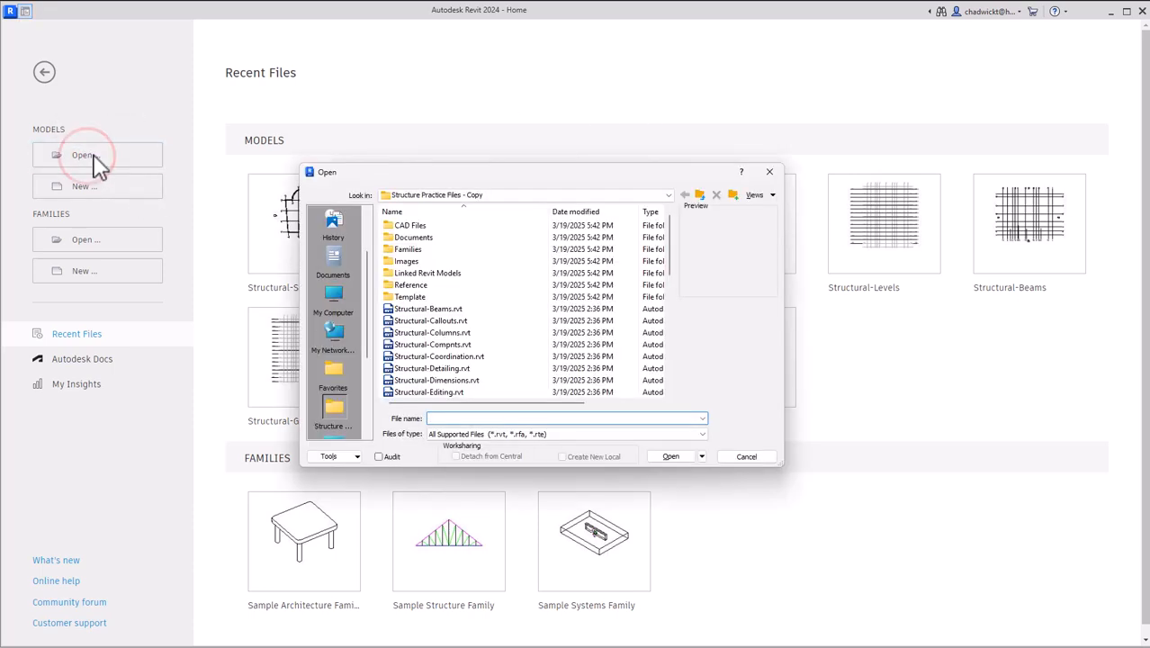
scroll(334, 297, "up", 2)
left_click(333, 227)
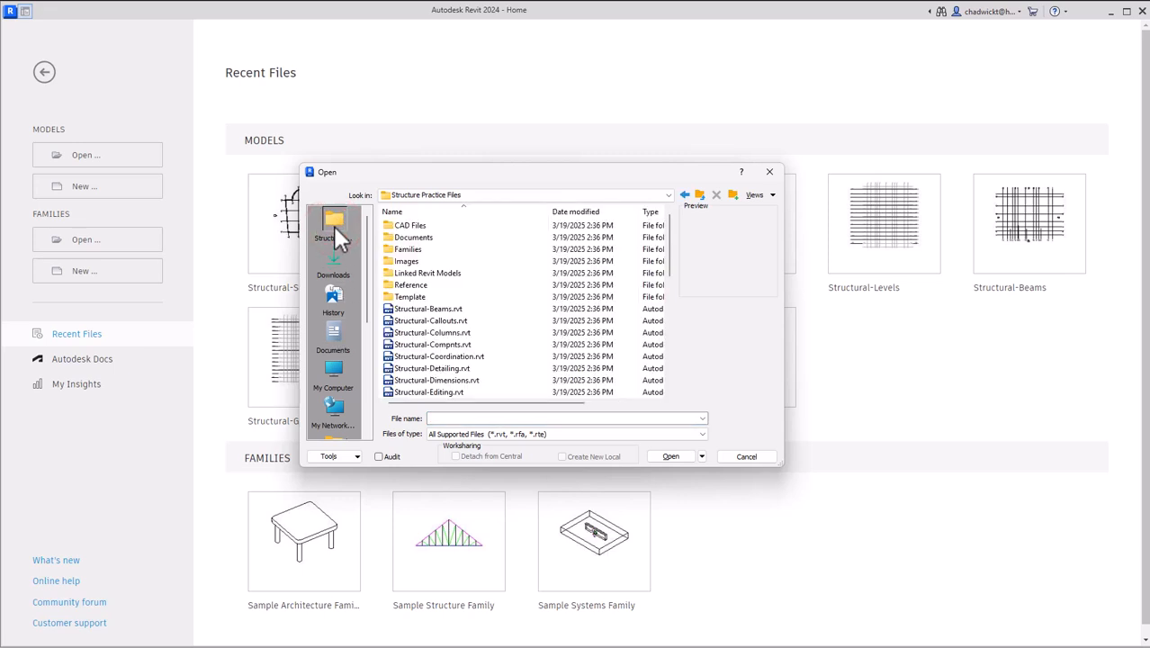
scroll(457, 329, "down", 5)
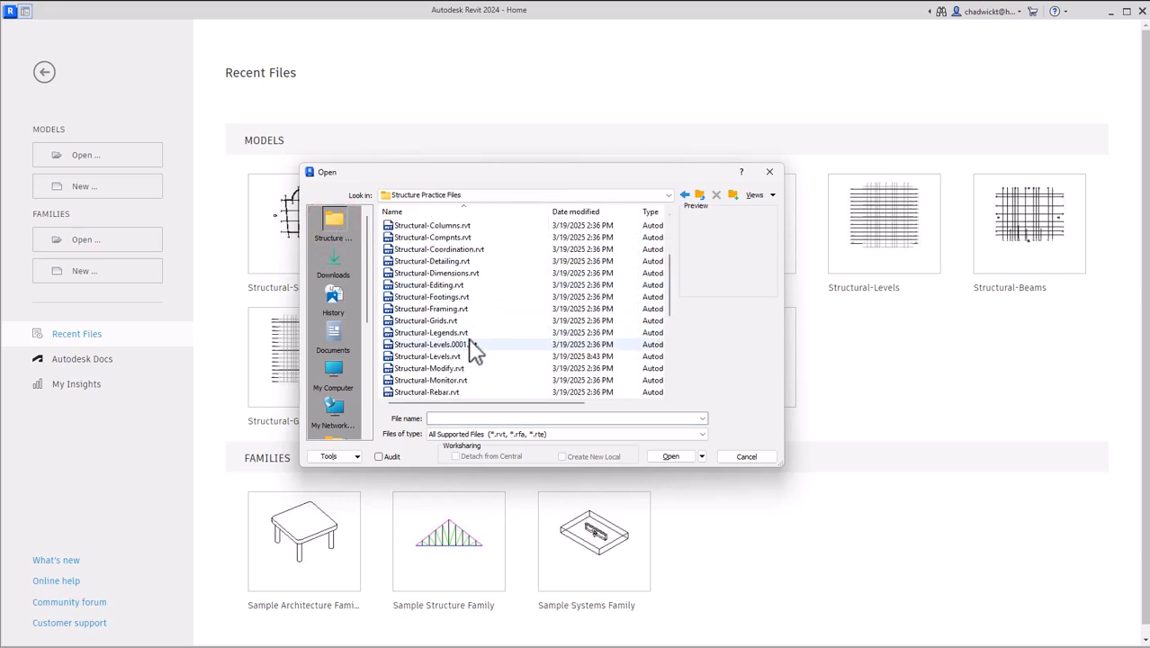
double_click(458, 374)
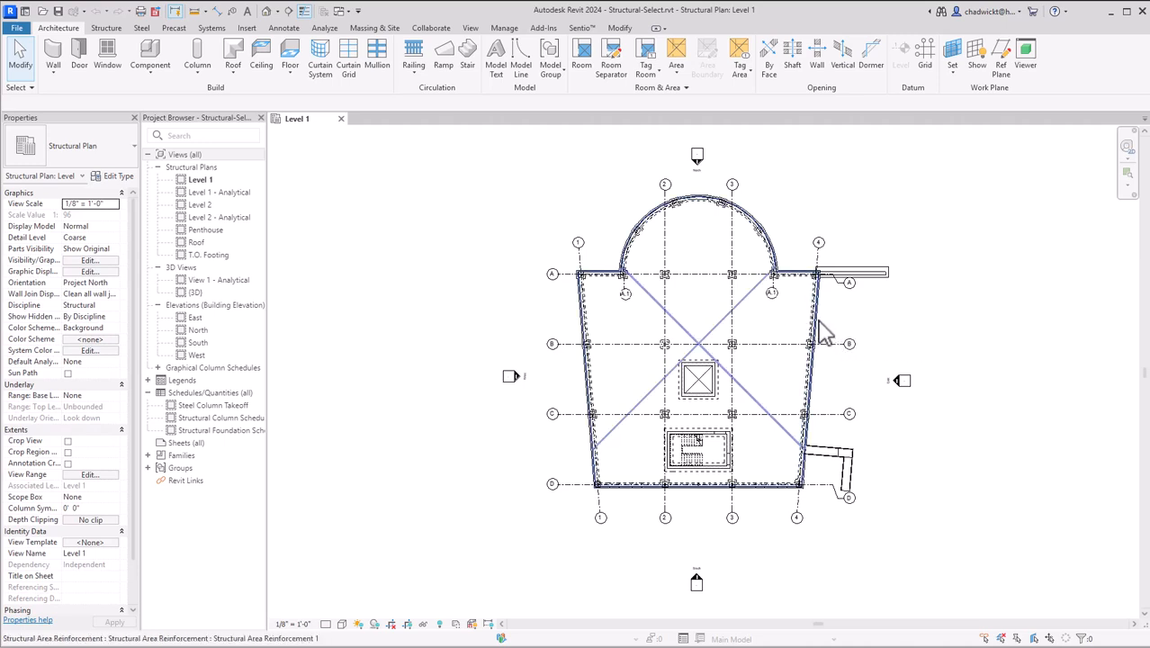
Step: Select the foundation wall extending beyond grid 4, add the curved perimeter element and grid A, remove grid A, and clear the selection
left_click(854, 273)
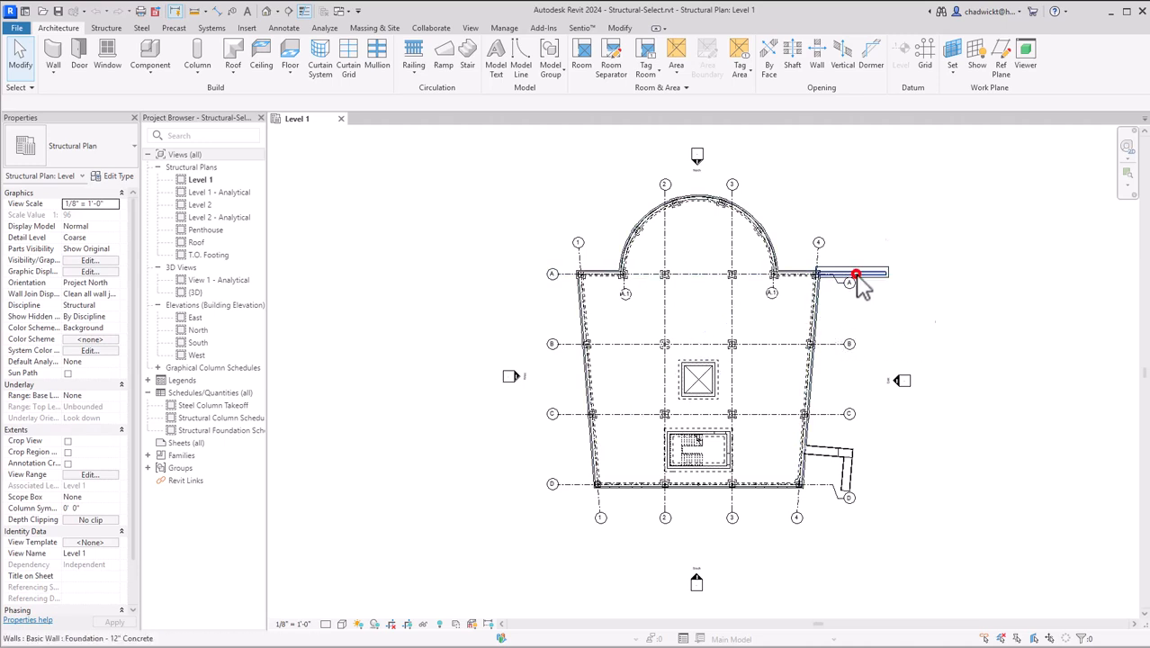
left_click(763, 241, "ctrl")
left_click(553, 275, "ctrl")
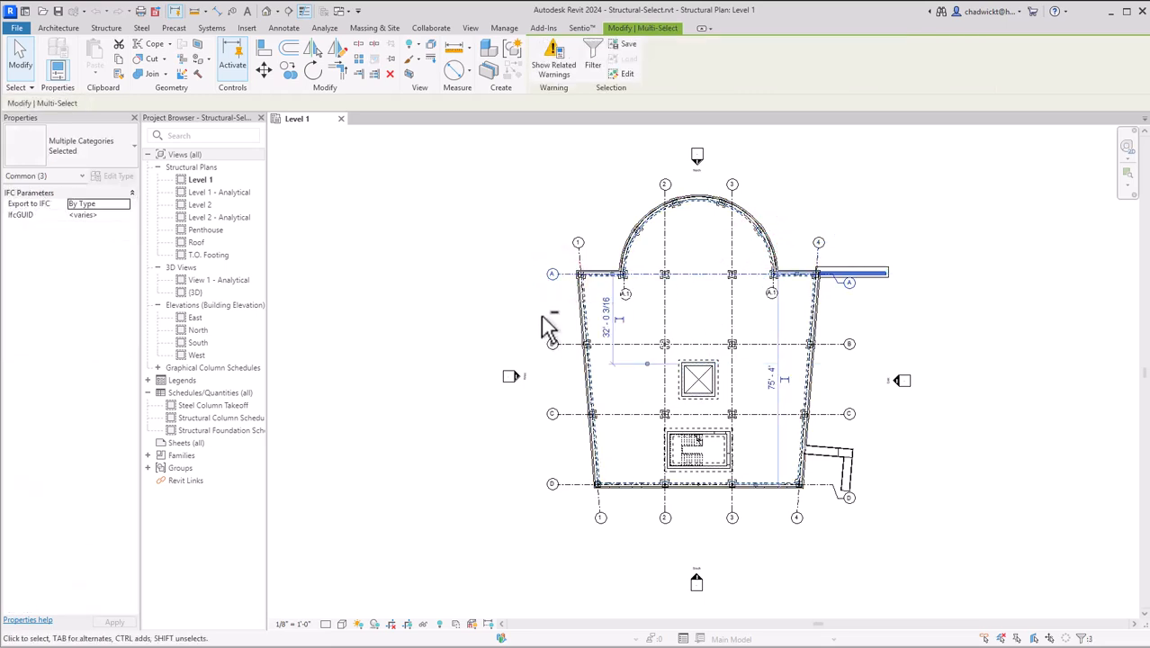
left_click(554, 275, "shift")
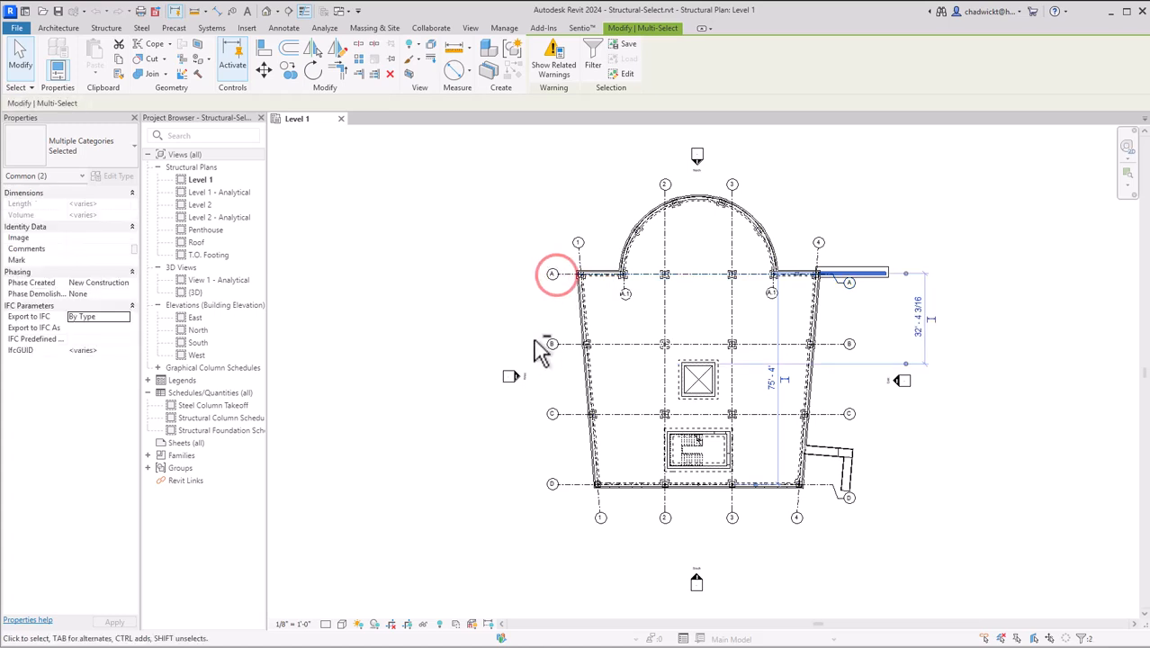
left_click(413, 277)
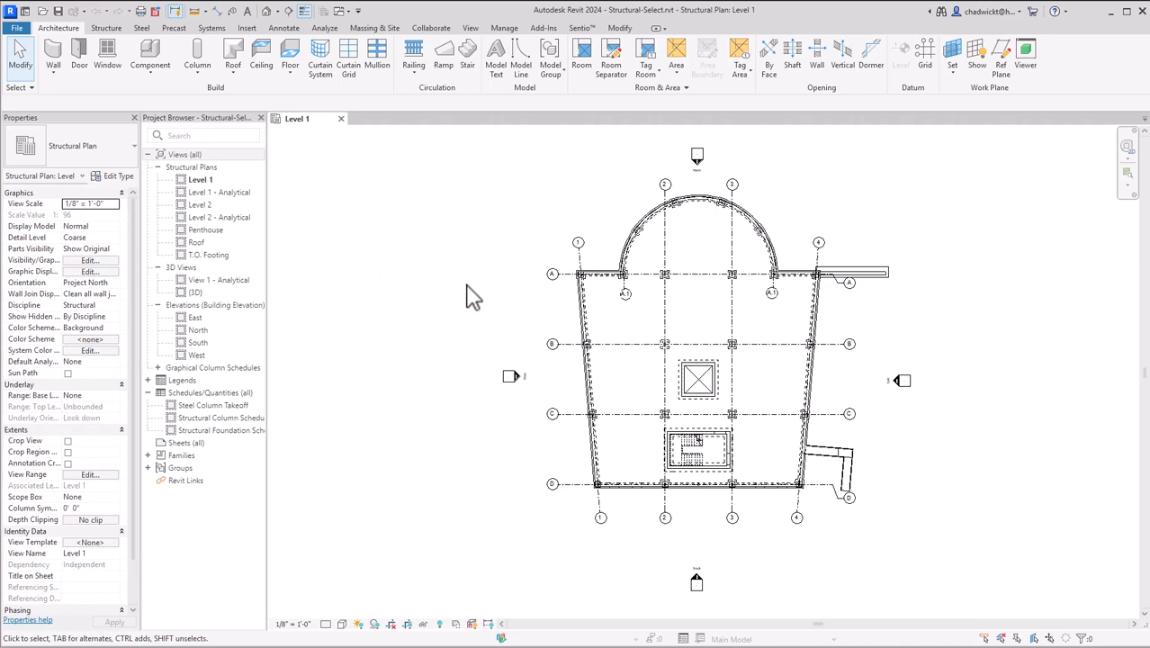
Step: Select the whole chain of connected perimeter foundation walls starting from the wall along grid 1, and clear the selection
scroll(538, 329, "up", 1)
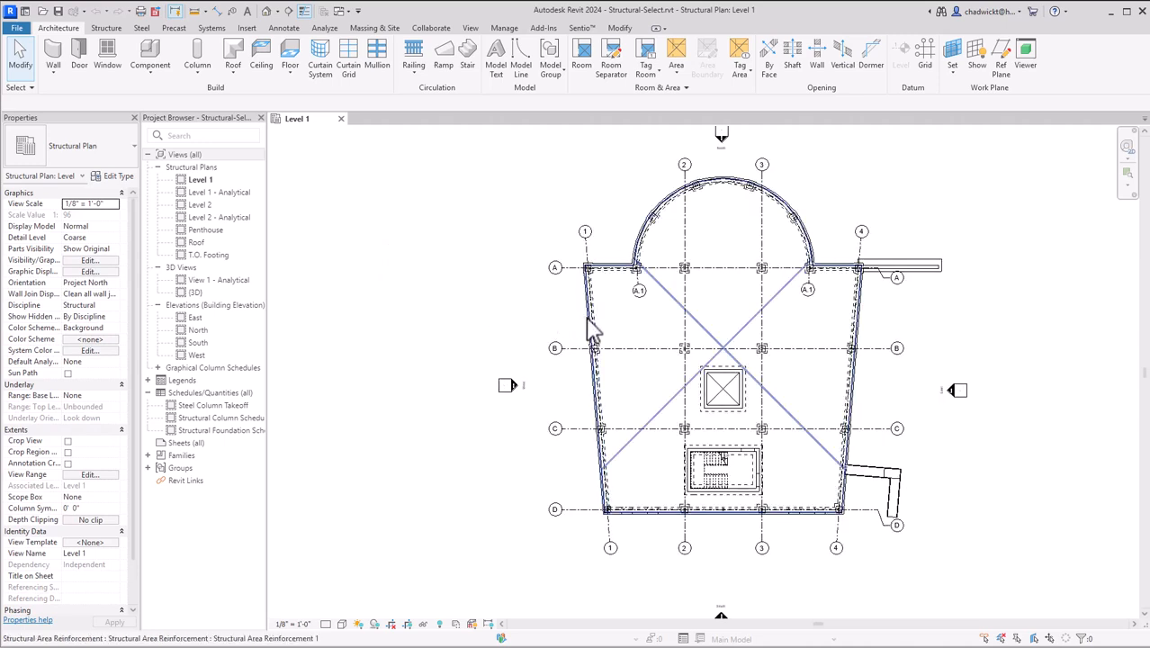
key("Tab")
key("Tab")
key("Tab")
key("Tab")
key("Tab")
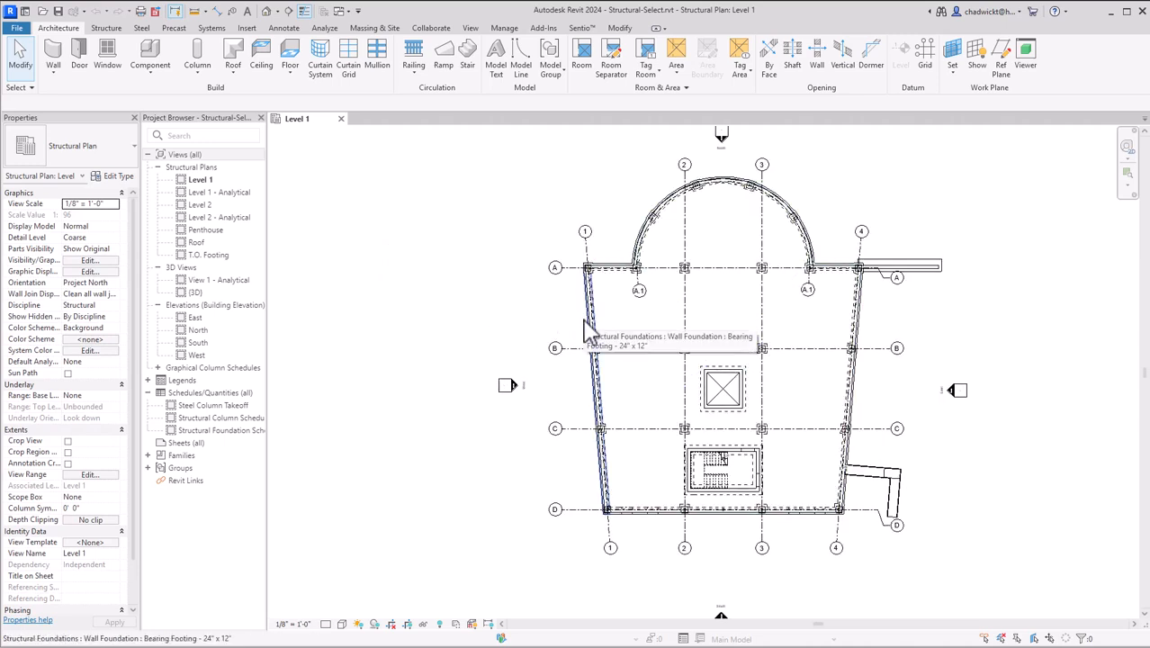
key("Tab")
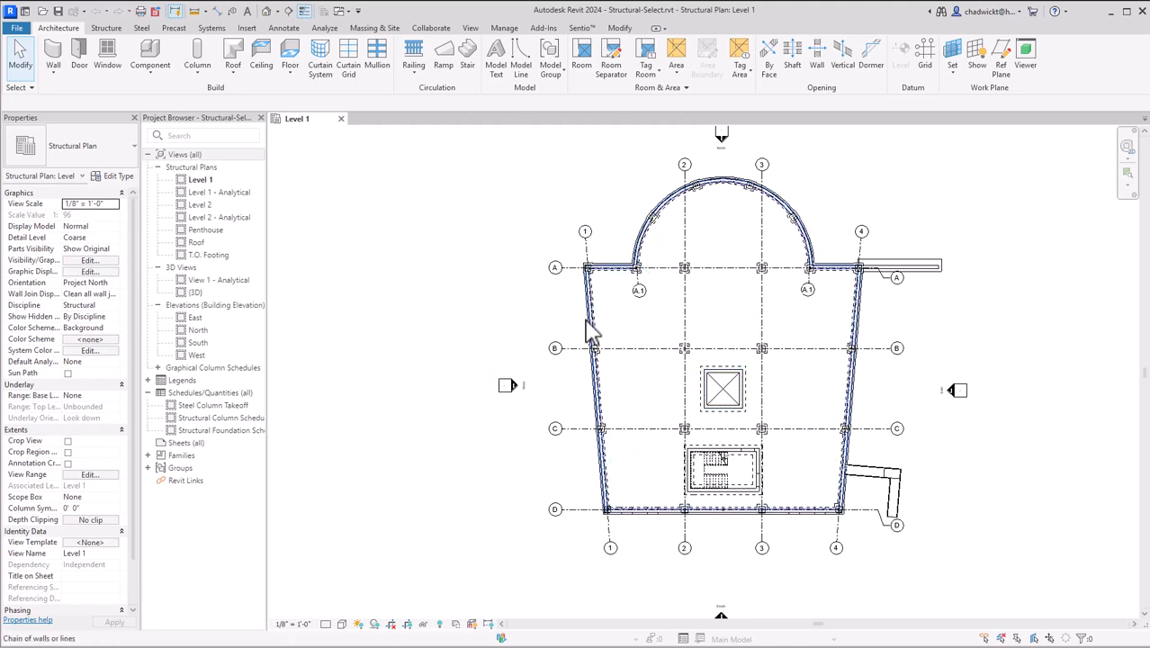
left_click(589, 331)
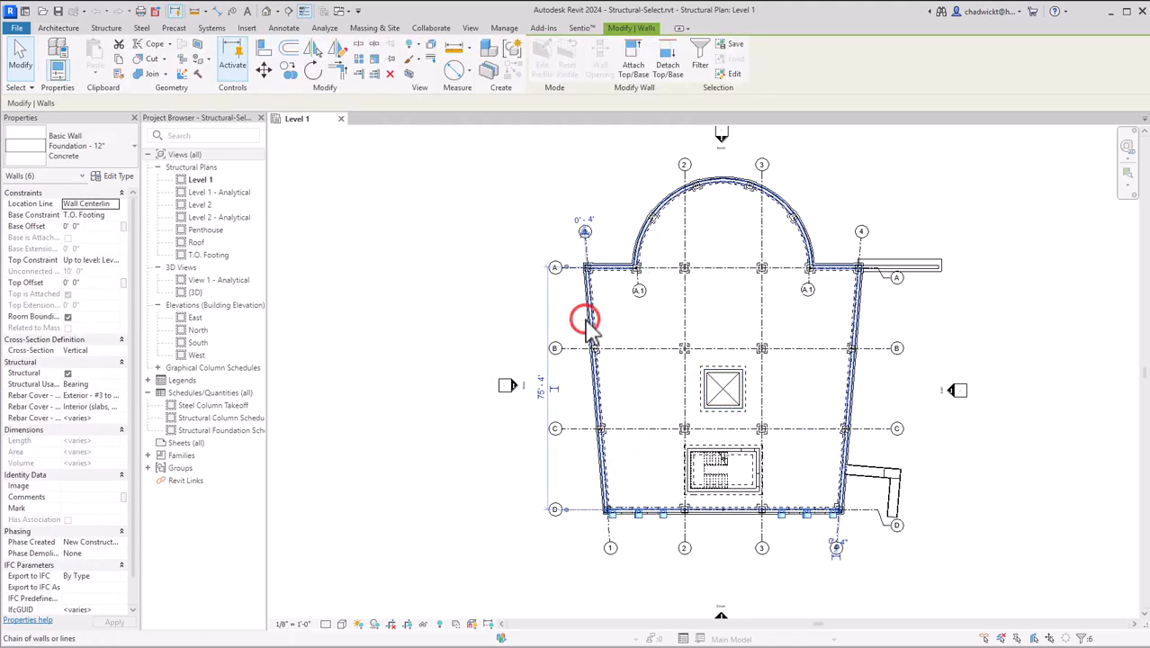
left_click(468, 342)
Step: Select the northern part of the plan with an enclosing window and again with a crossing window, clearing the selection each time
scroll(522, 345, "down", 2)
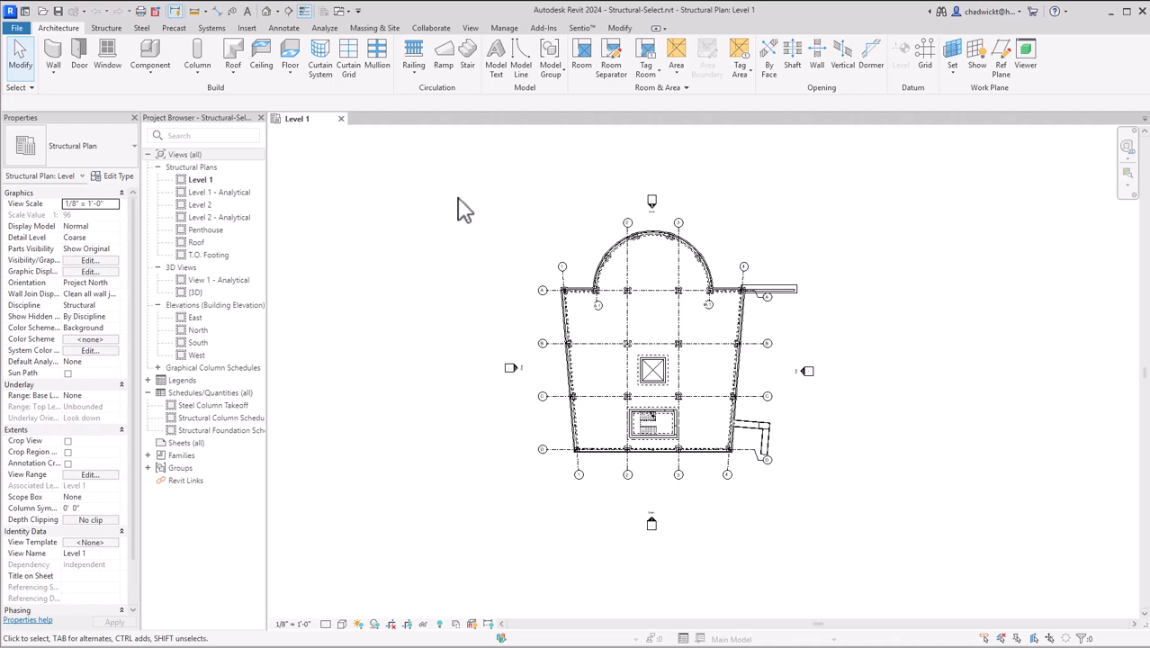
left_click_drag(461, 172, 829, 328)
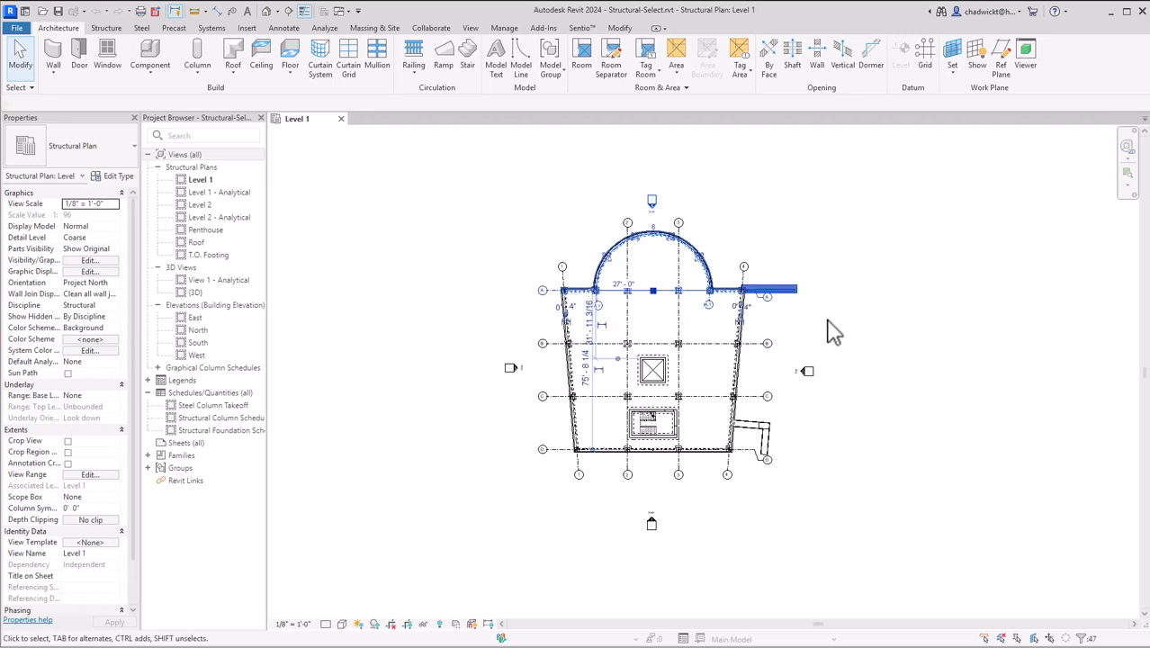
left_click(873, 290)
left_click_drag(888, 168, 483, 382)
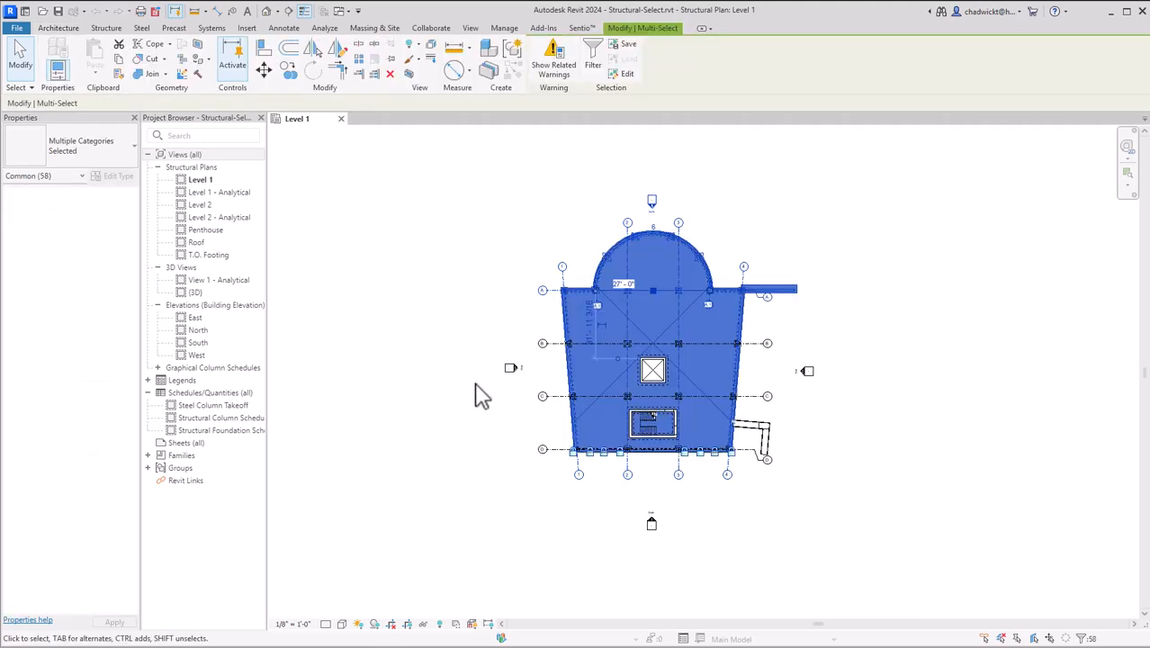
key("Escape")
Step: Select the entire plan, filter the selection to Structural Columns only, and clear it
left_click_drag(433, 167, 881, 552)
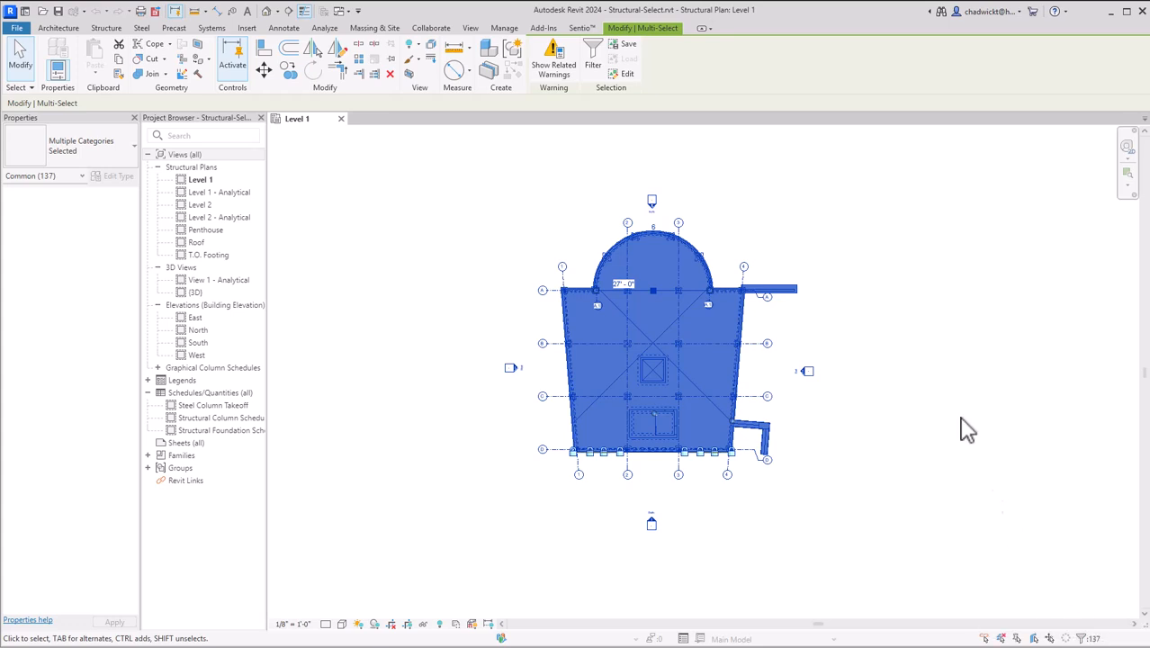
left_click(592, 62)
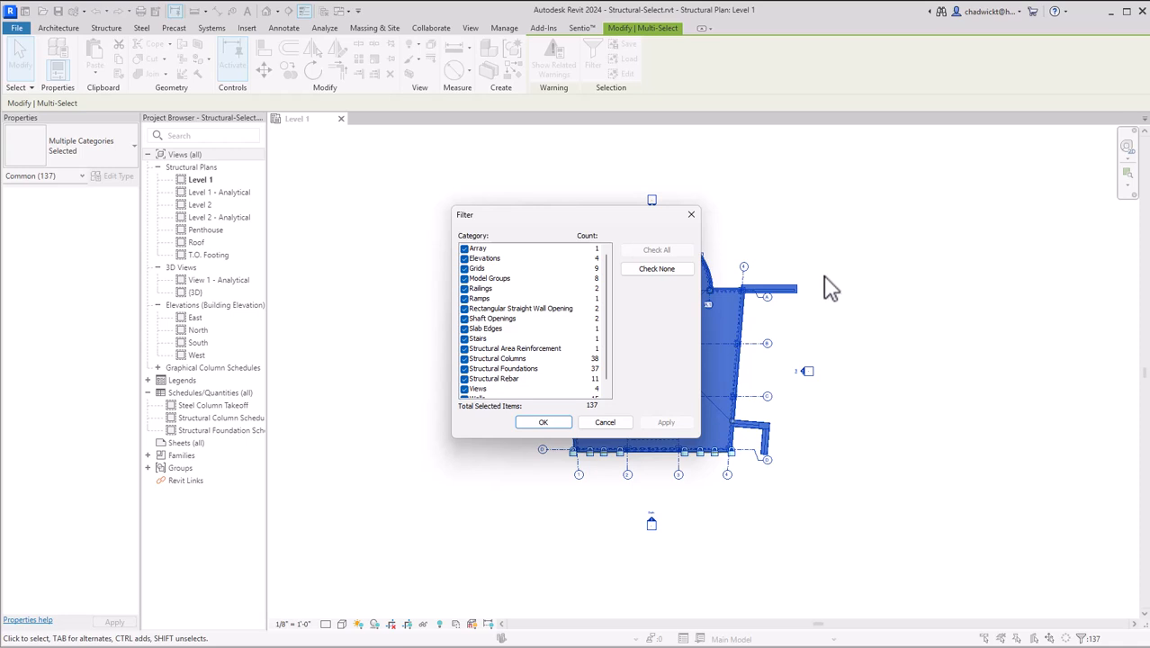
left_click(646, 272)
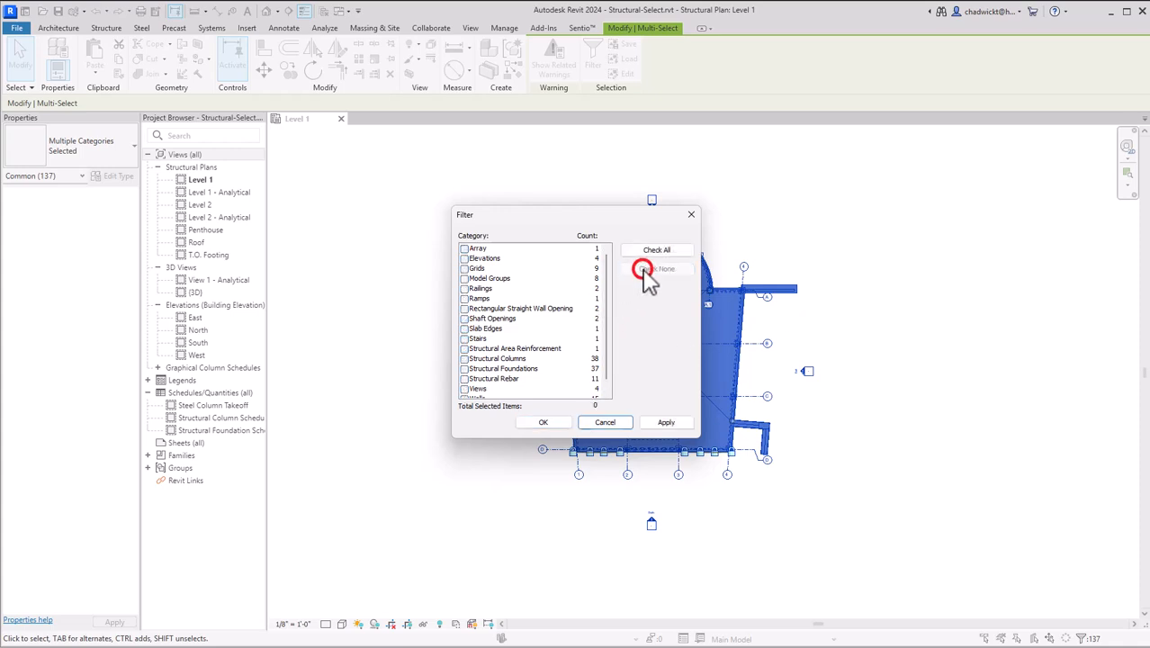
left_click(464, 360)
left_click(540, 422)
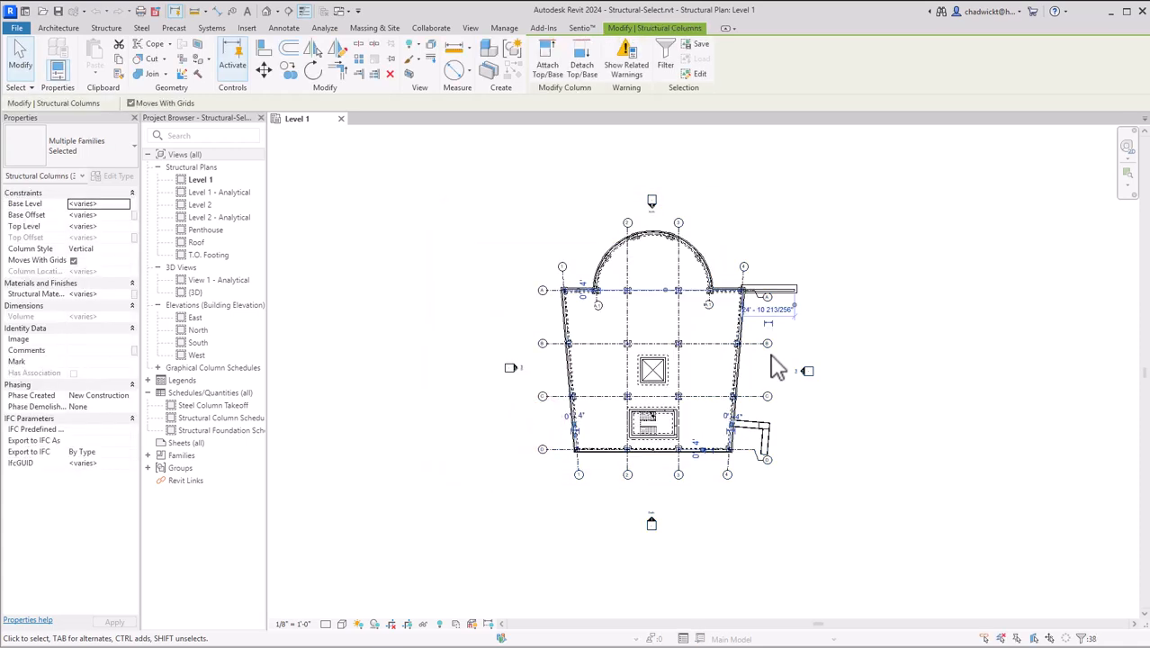
left_click(902, 325)
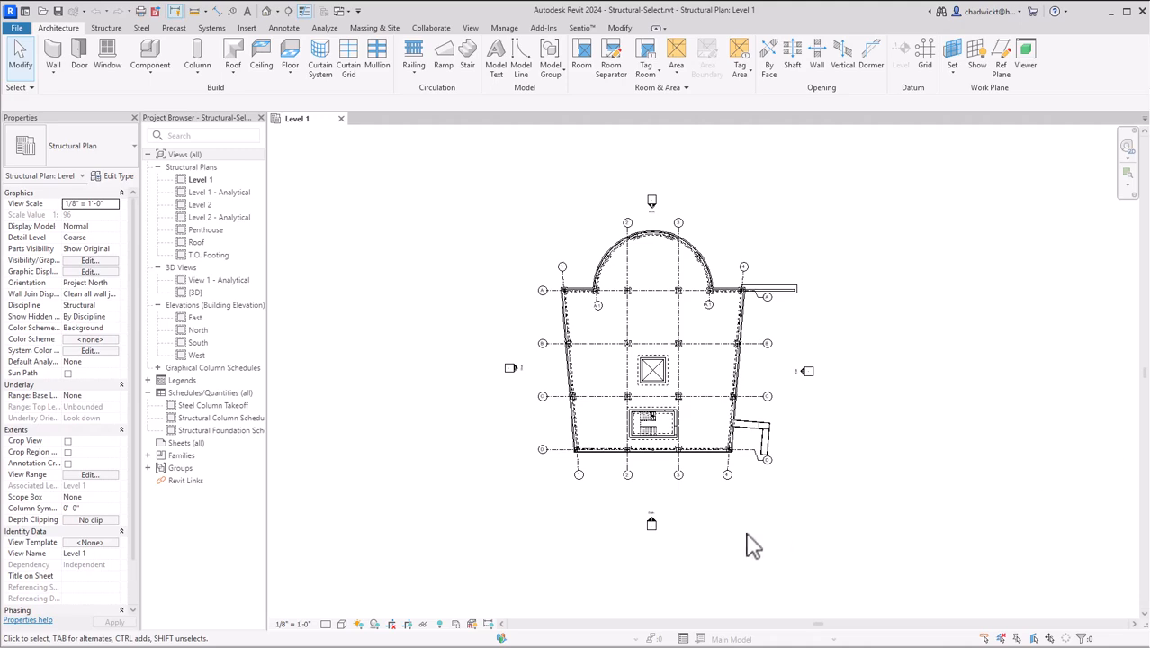
Step: Select the column at grids D and 1, extend the selection to all its instances visible in the view, and clear it
scroll(600, 475, "up", 5)
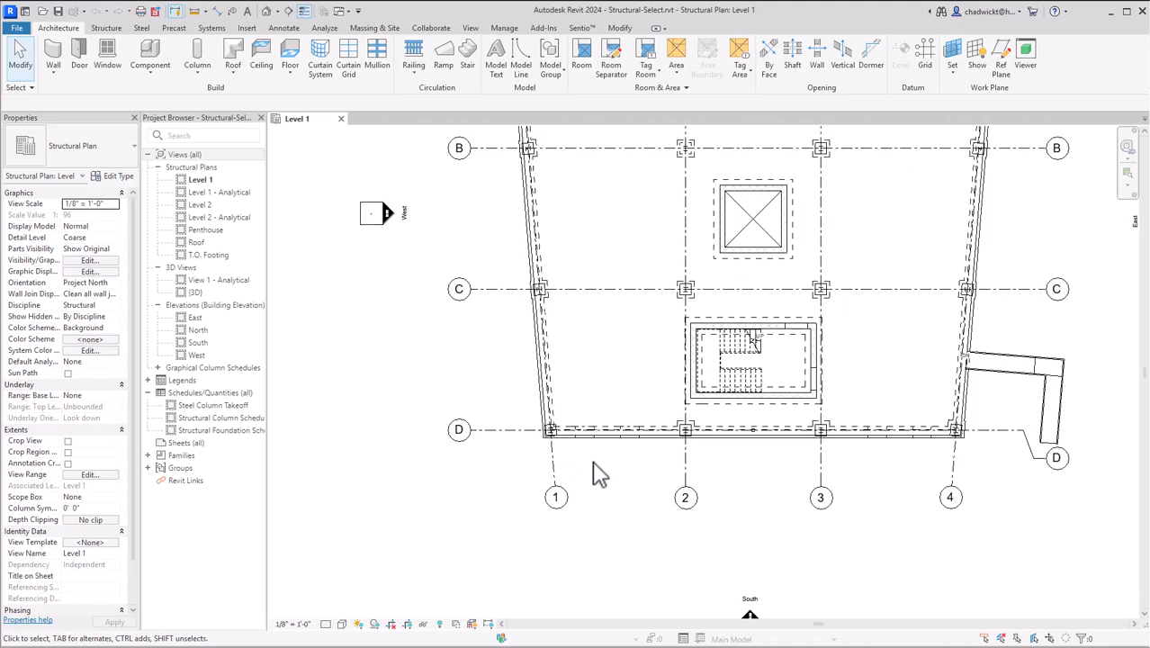
scroll(576, 468, "up", 6)
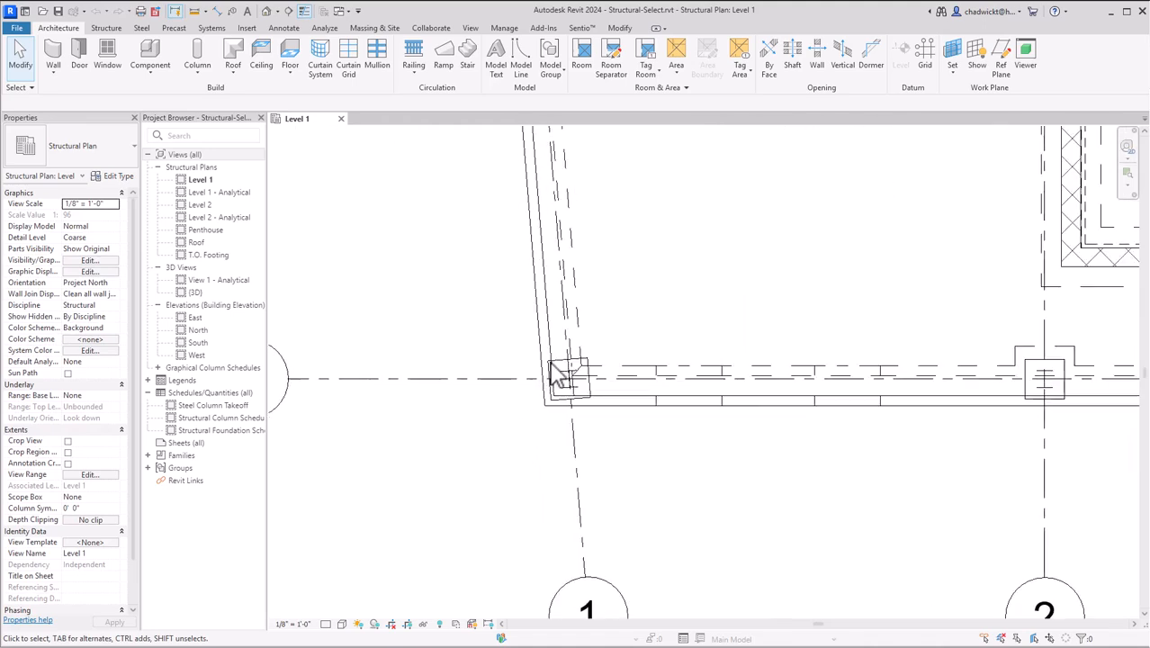
left_click(566, 375)
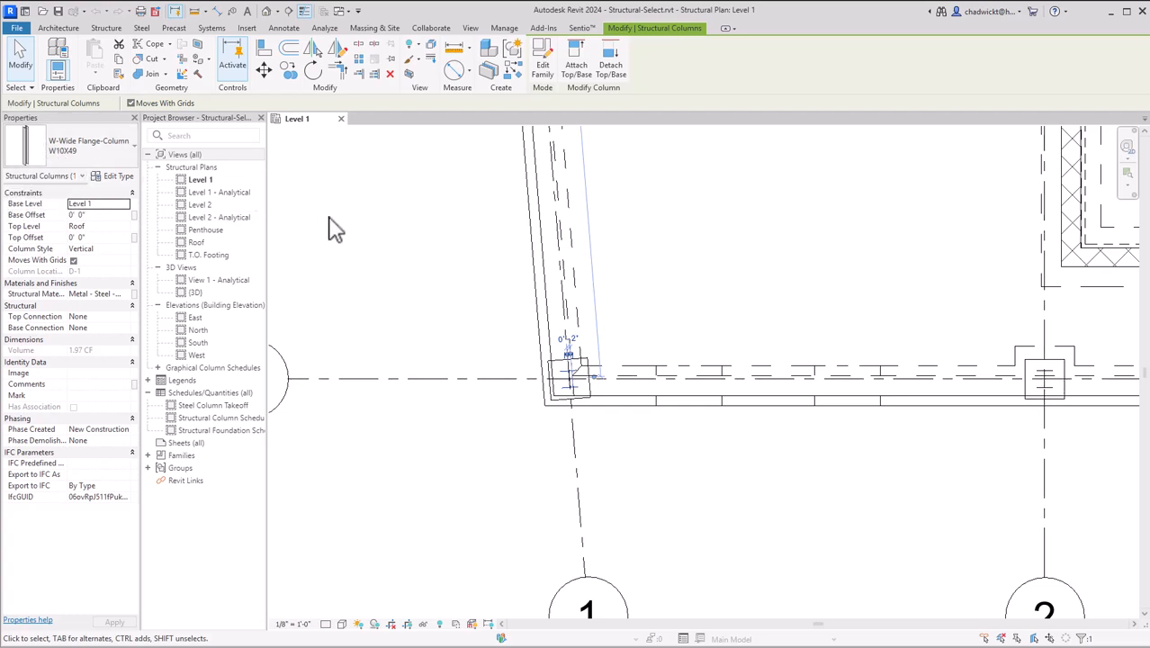
right_click(459, 311)
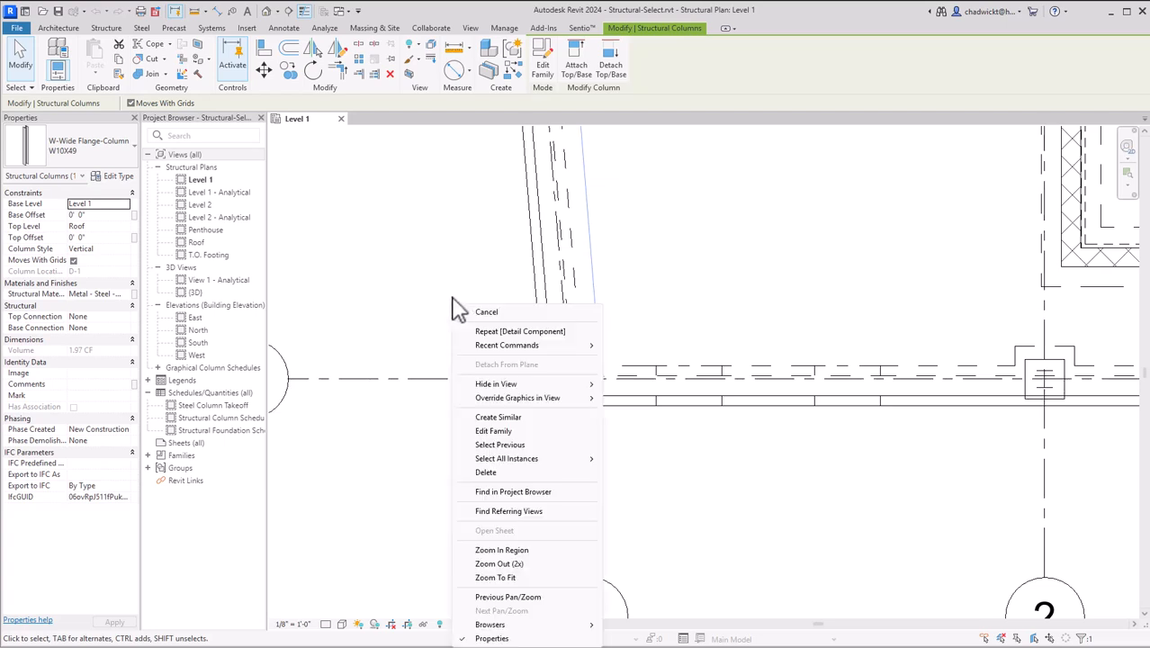
mouse_move(537, 459)
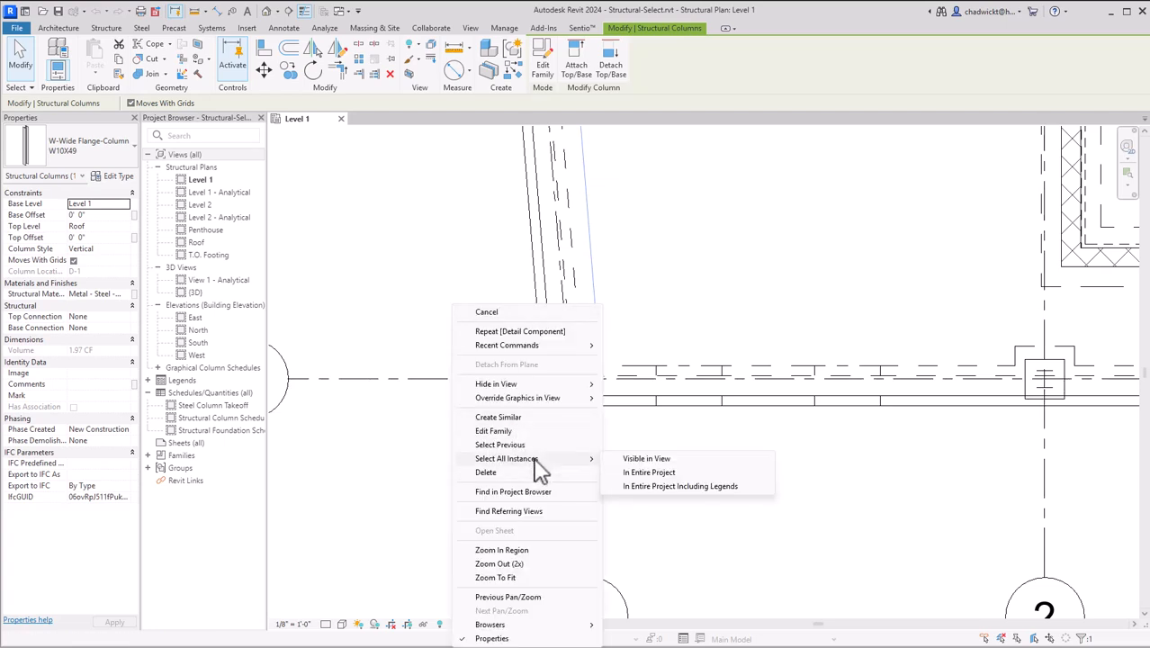
left_click(650, 459)
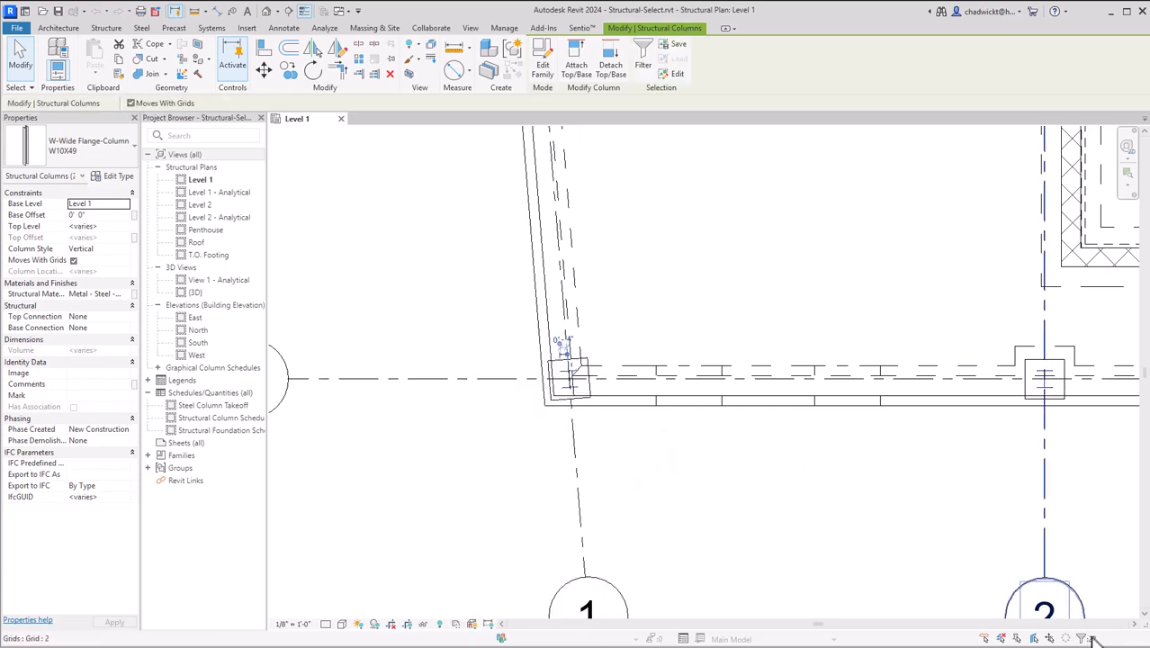
scroll(890, 514, "down", 6)
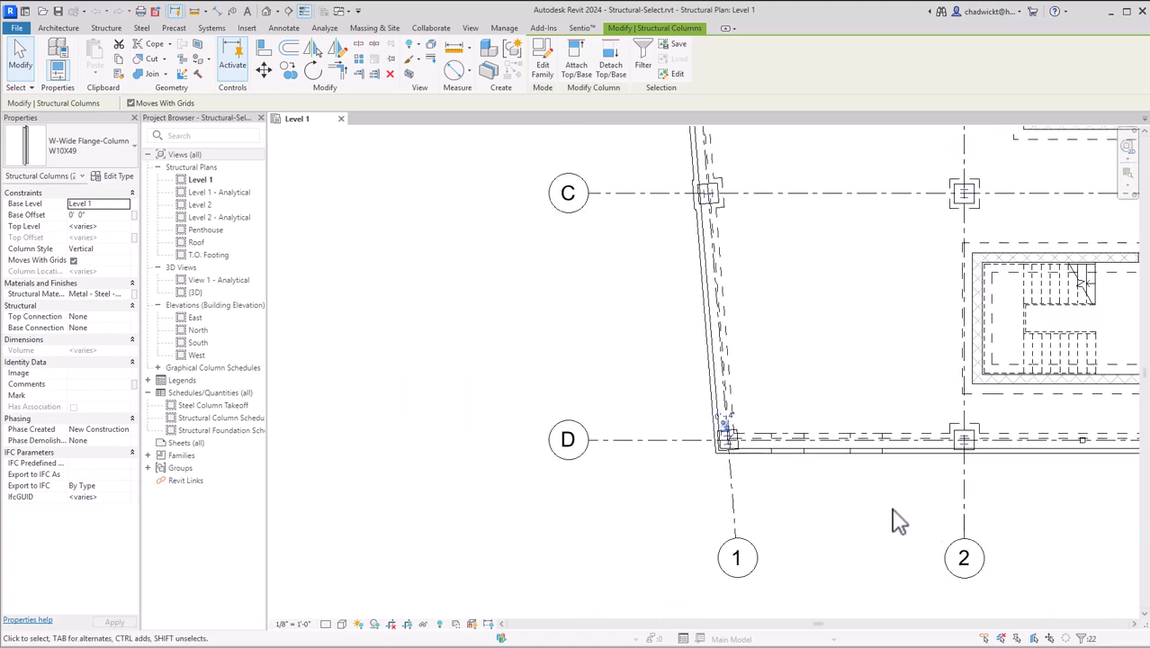
middle_click_drag(801, 431, 567, 469)
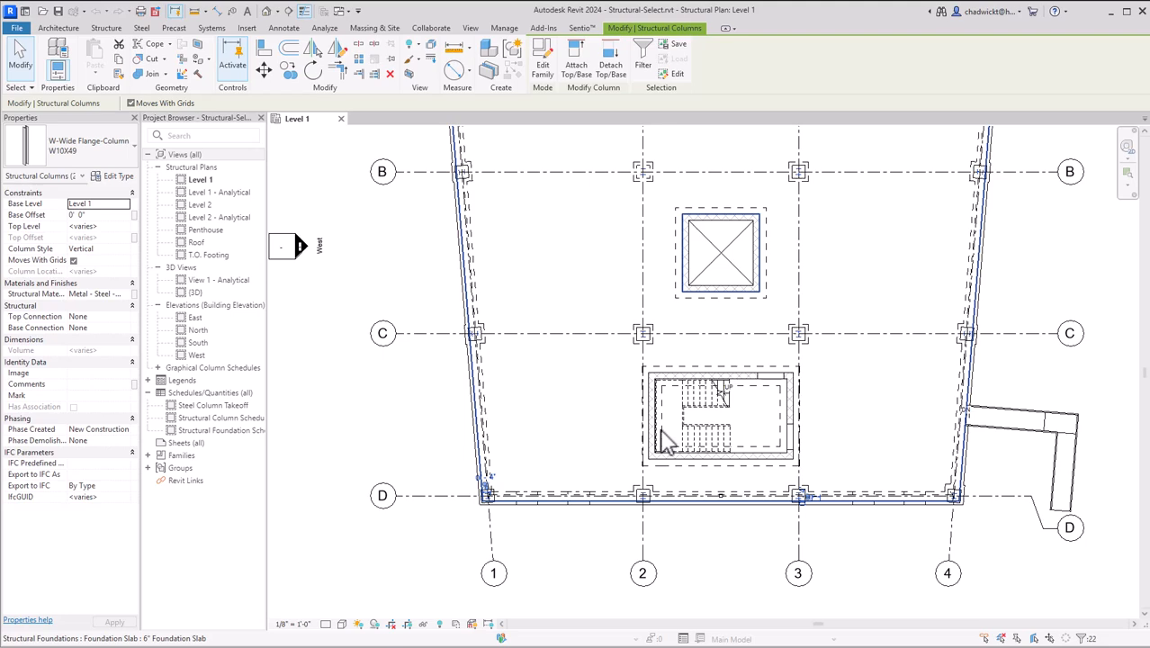
left_click(1062, 387)
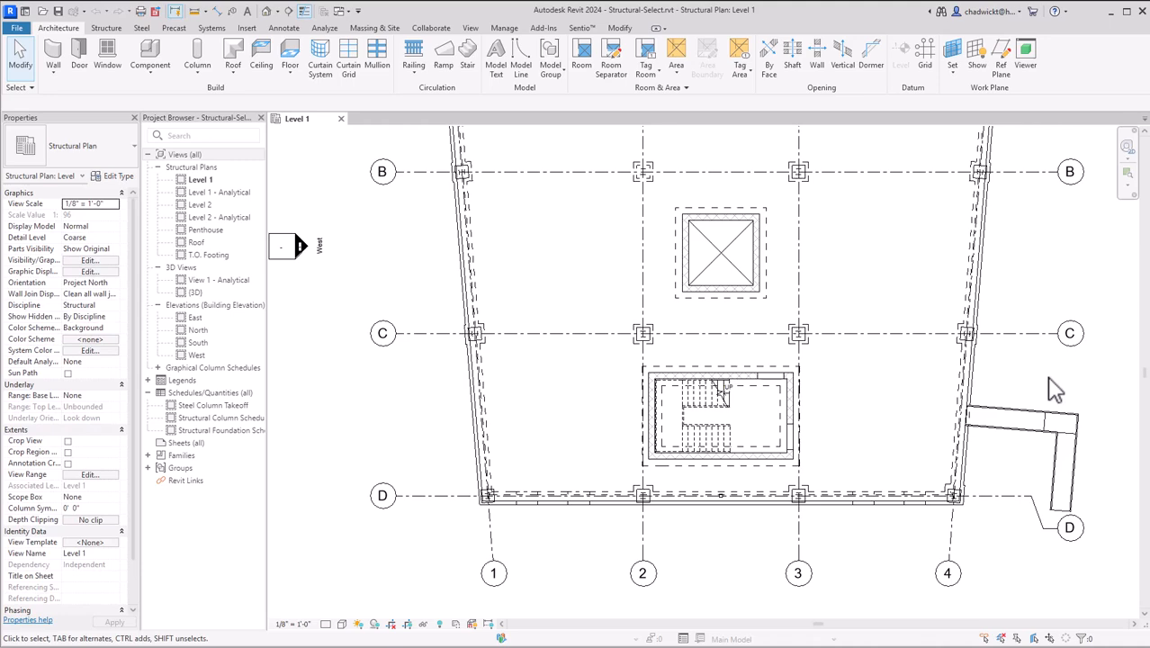
Step: Close the Structural-Select model and open Structural-Editing.rvt from the Structure Practice Files folder
left_click(341, 118)
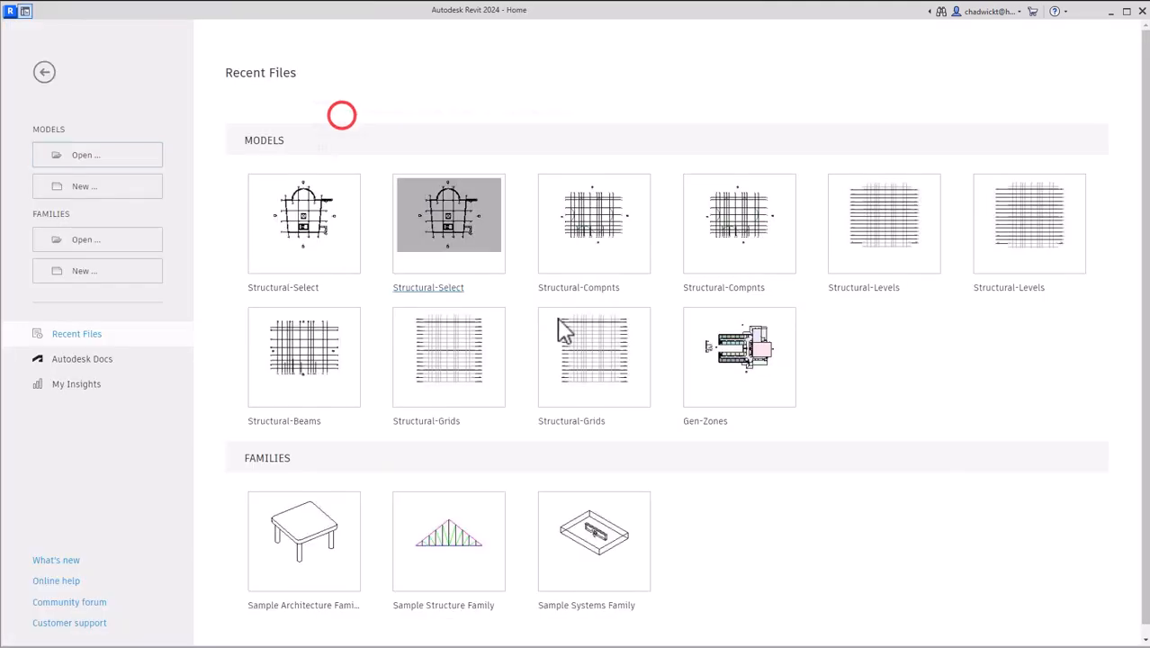
left_click(108, 157)
scroll(423, 331, "down", 1)
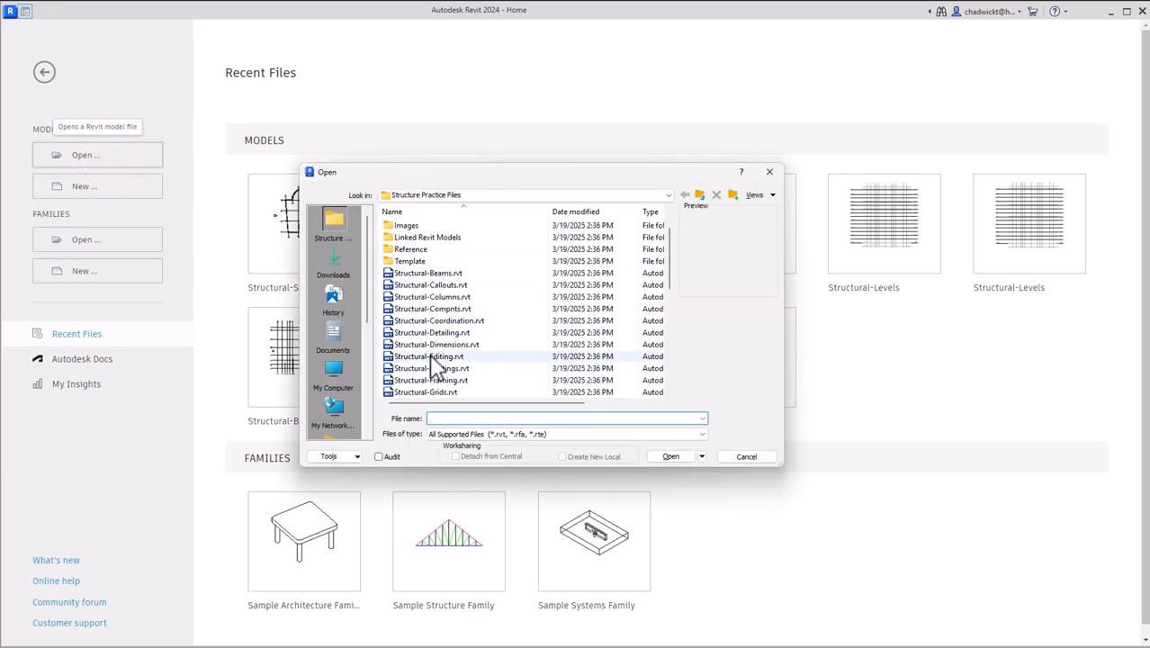
double_click(429, 355)
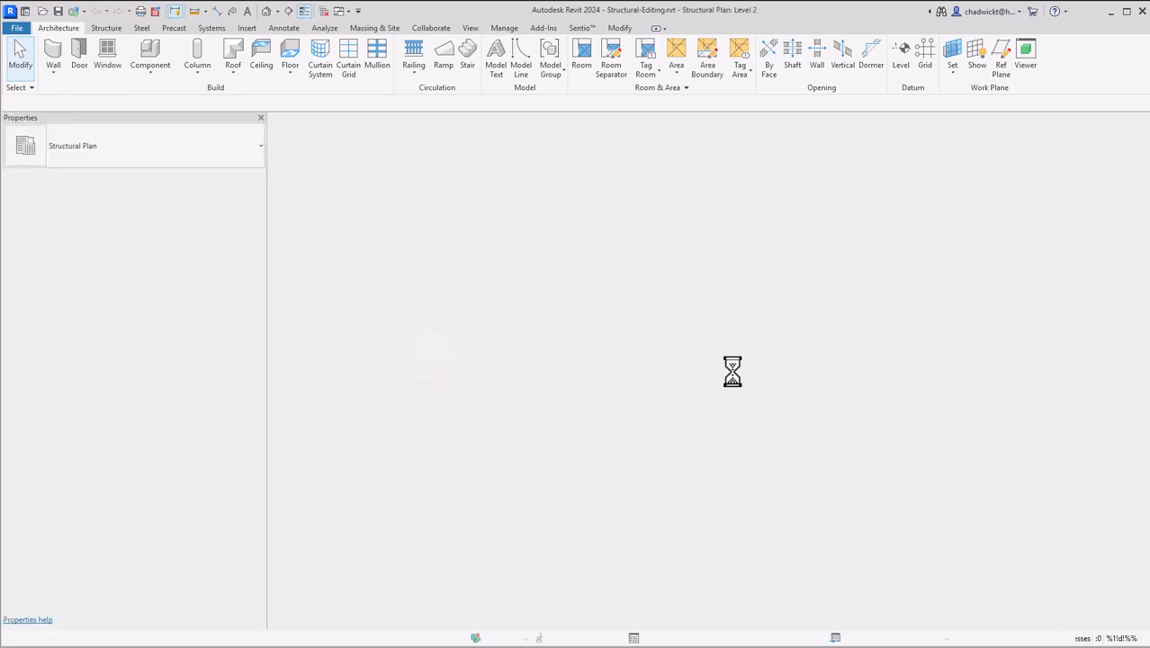
Step: Select the column at grids A and 1 together with grid line 1
scroll(787, 216, "up", 2)
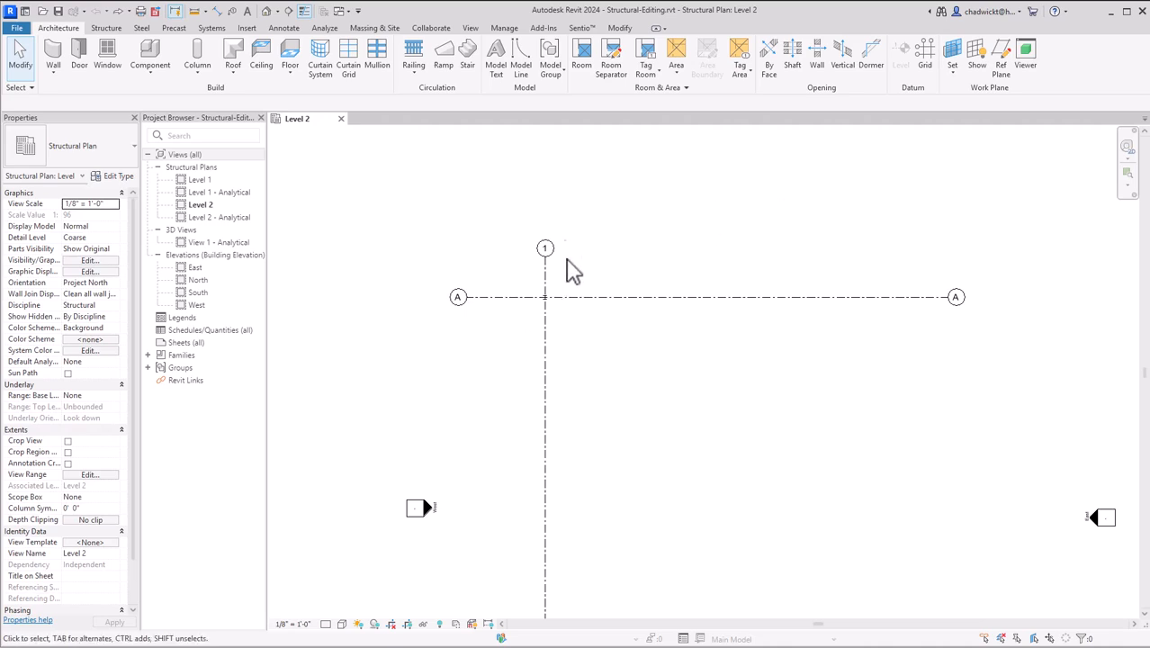
scroll(558, 297, "up", 2)
scroll(621, 351, "down", 2)
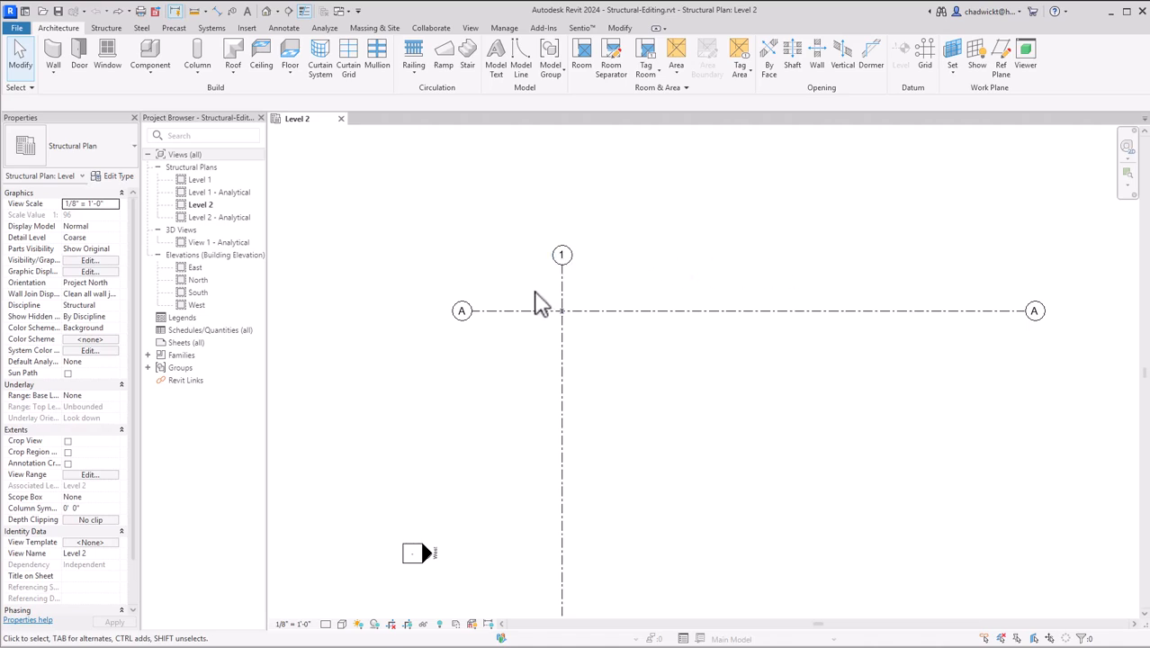
scroll(562, 311, "down", 2)
scroll(564, 315, "up", 4)
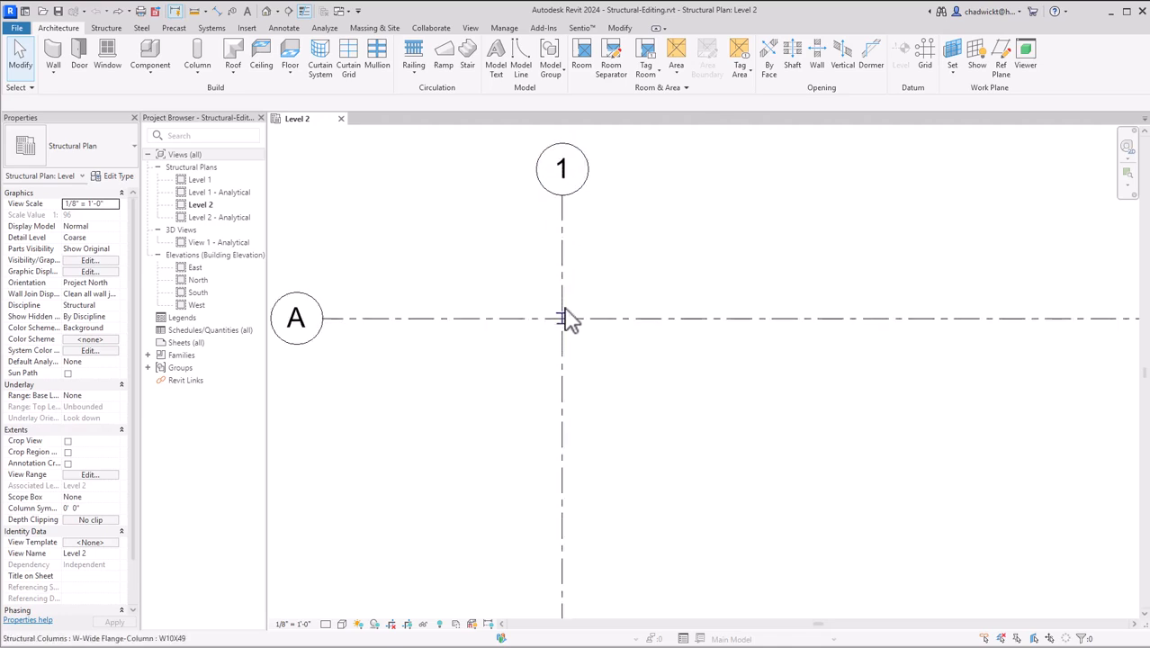
left_click(565, 324)
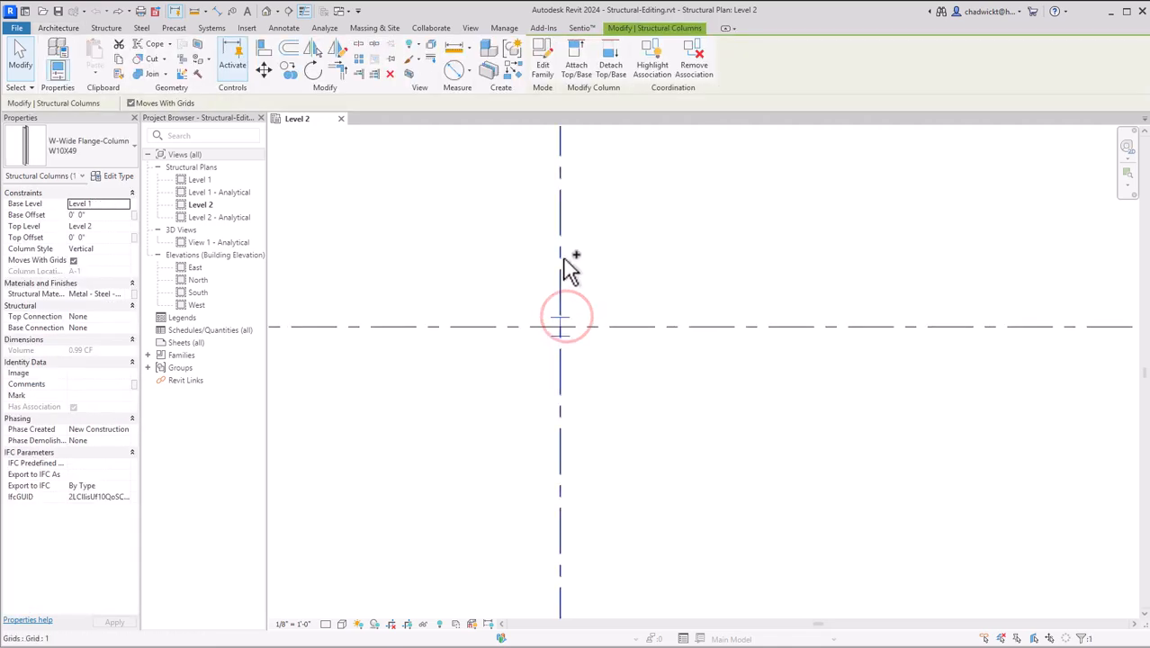
left_click(567, 269, "ctrl")
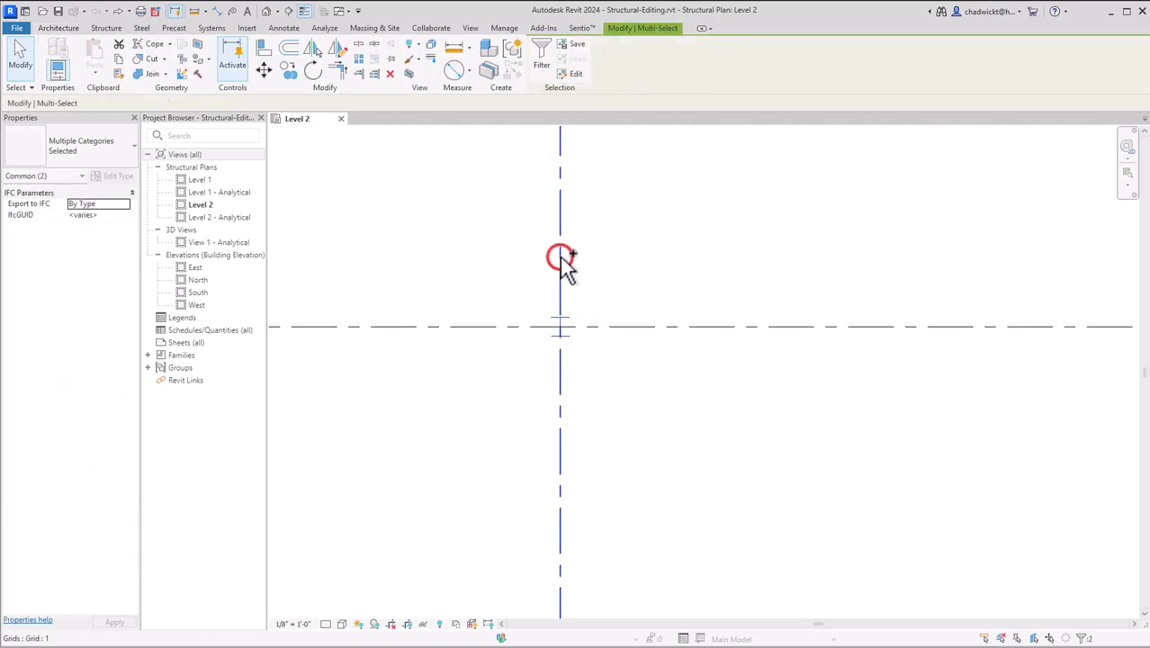
Step: Copy the selected grid line and column 24' to the east with the Multiple option on
scroll(644, 257, "down", 2)
scroll(652, 260, "down", 1)
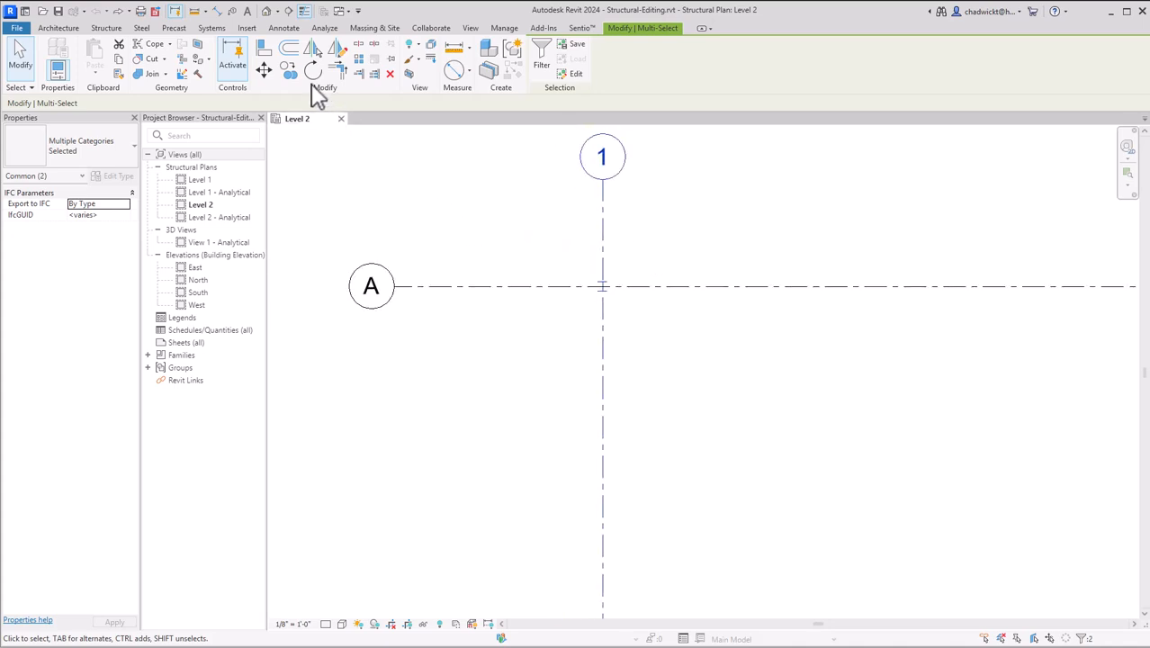
left_click(289, 74)
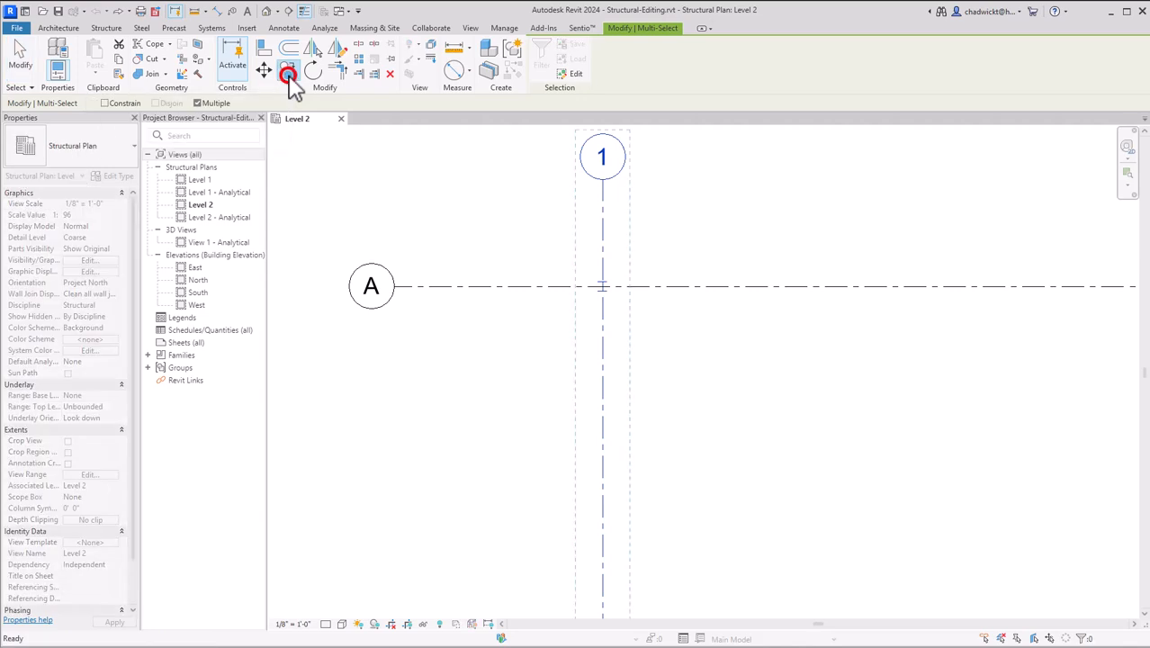
left_click(602, 227)
scroll(688, 213, "down", 3)
scroll(738, 227, "down", 2)
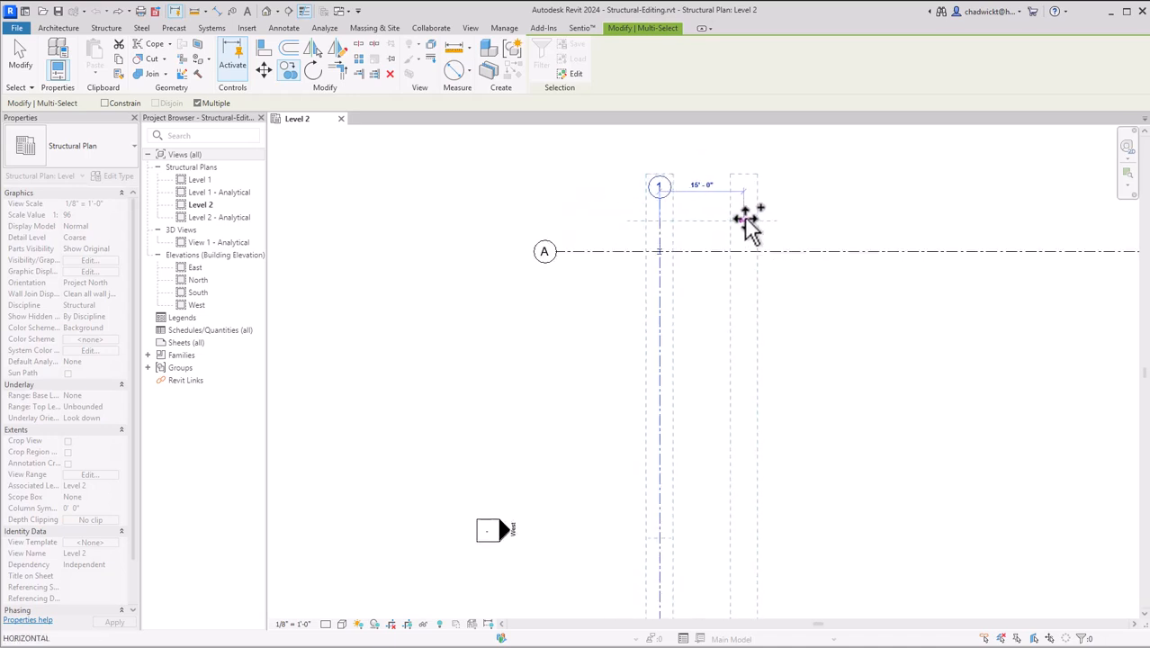
middle_click_drag(803, 223, 656, 230)
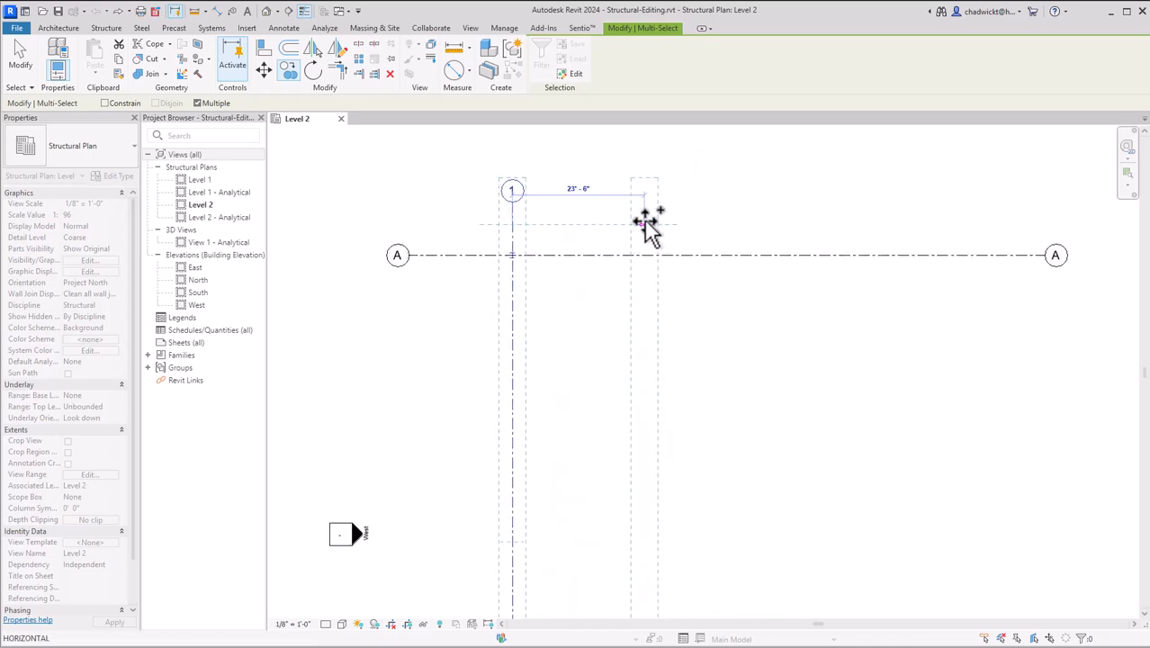
left_click(647, 224)
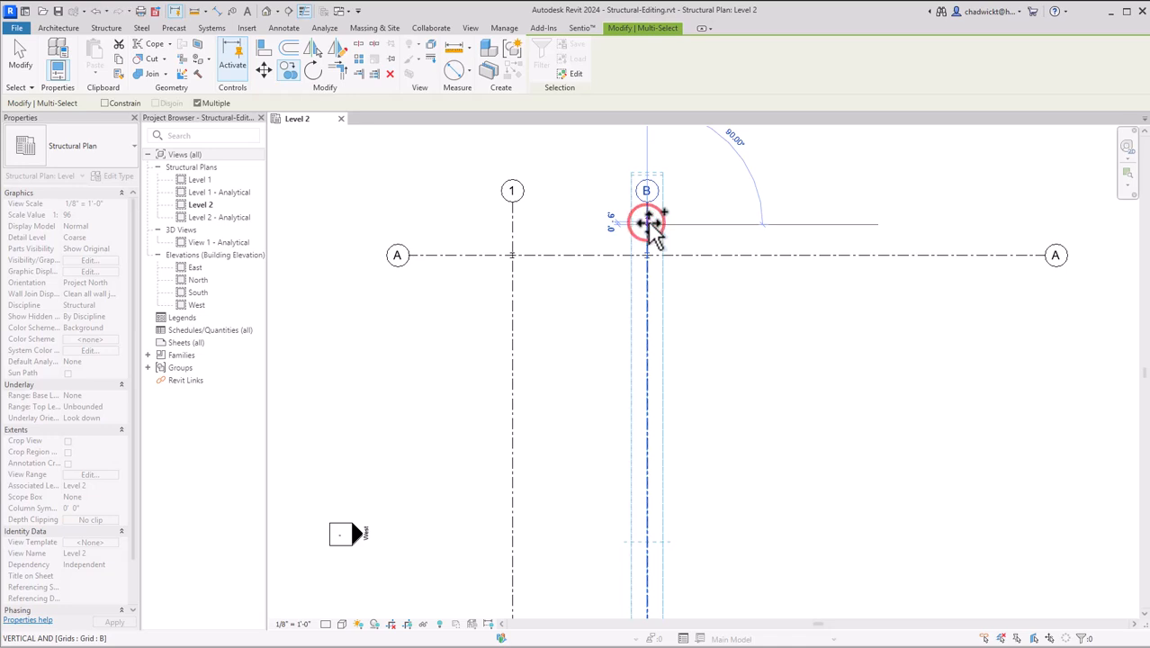
Step: Place two more copies of the grid line and column eastward at 24' spacing, then end copying and clear the selection
left_click(781, 225)
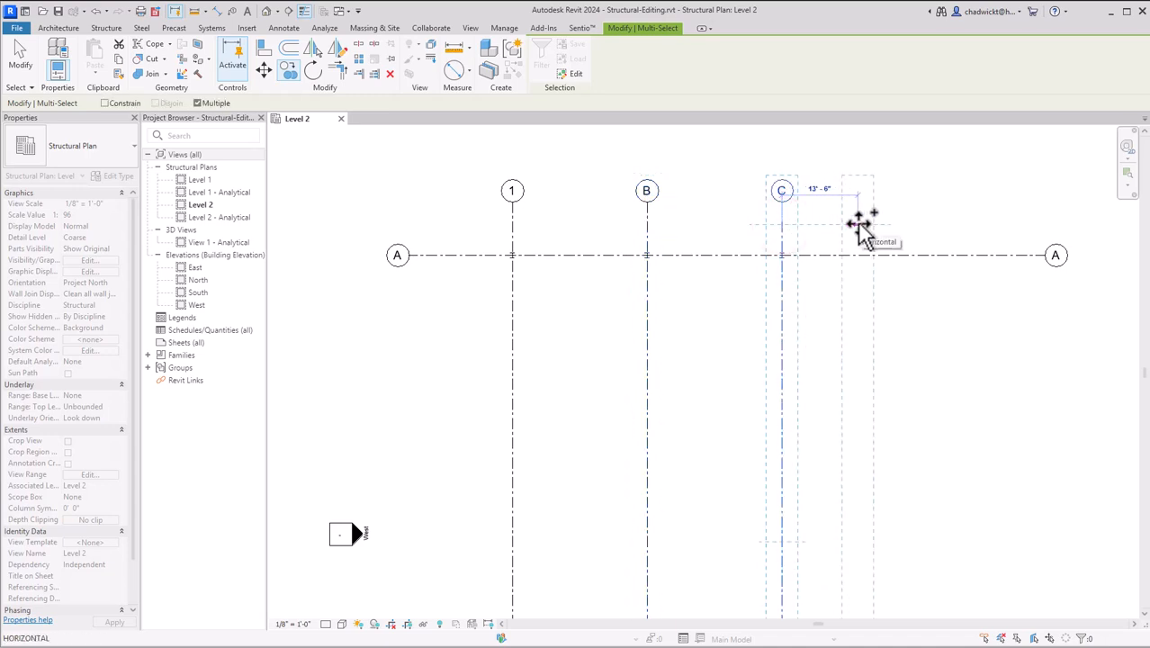
type("24")
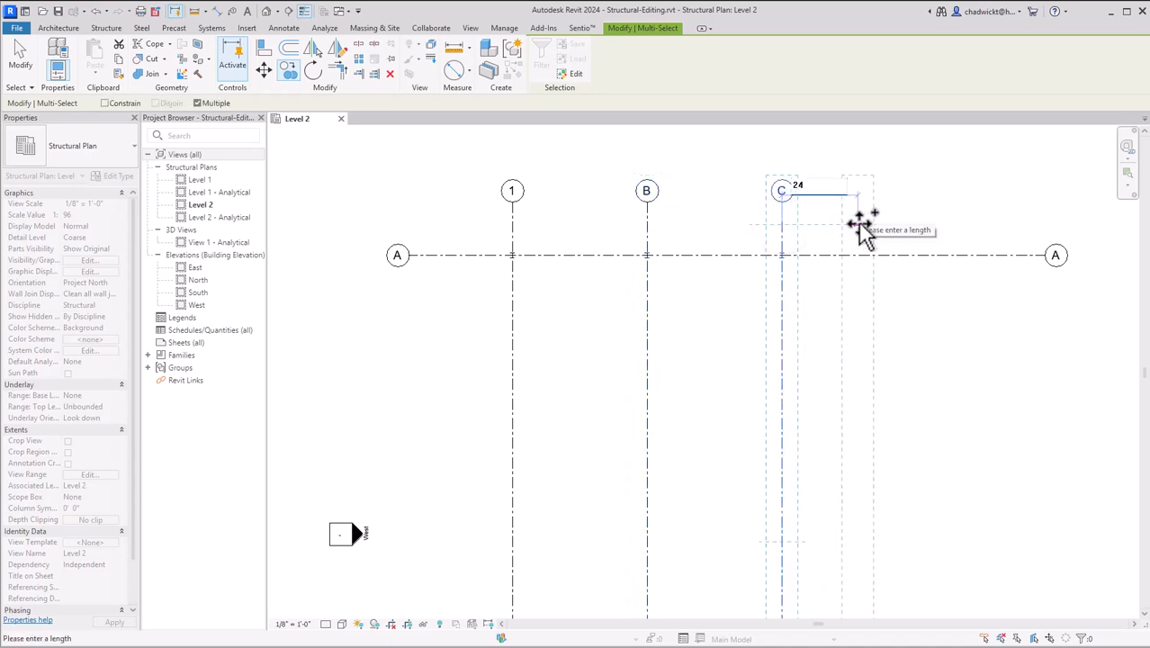
key("Return")
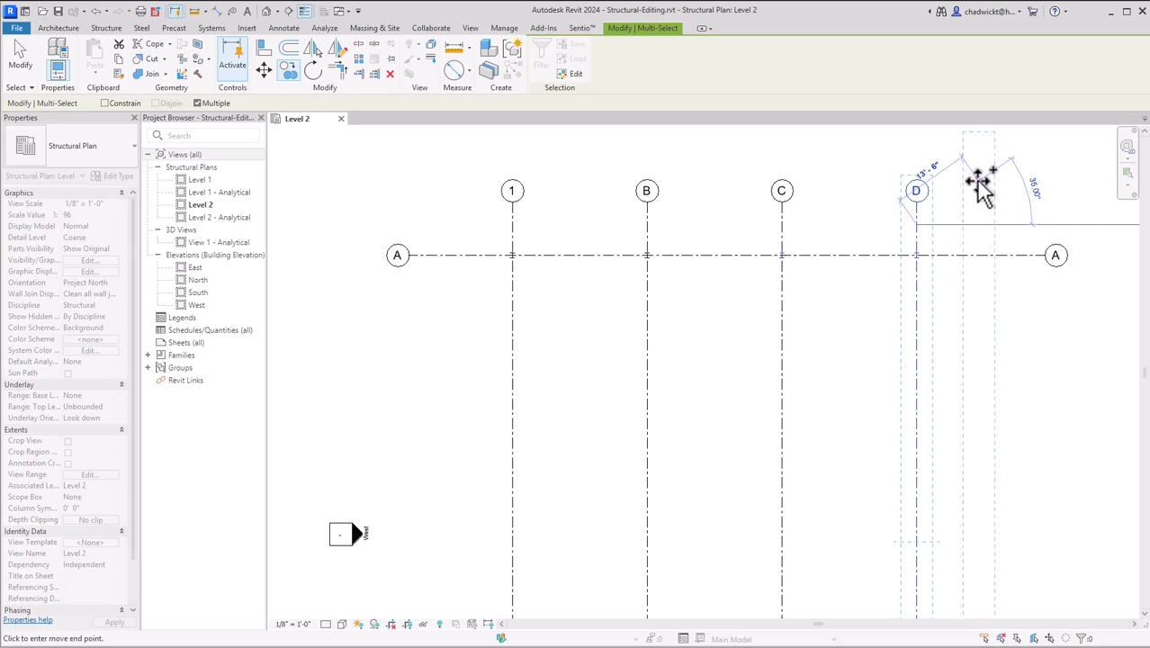
key("Escape")
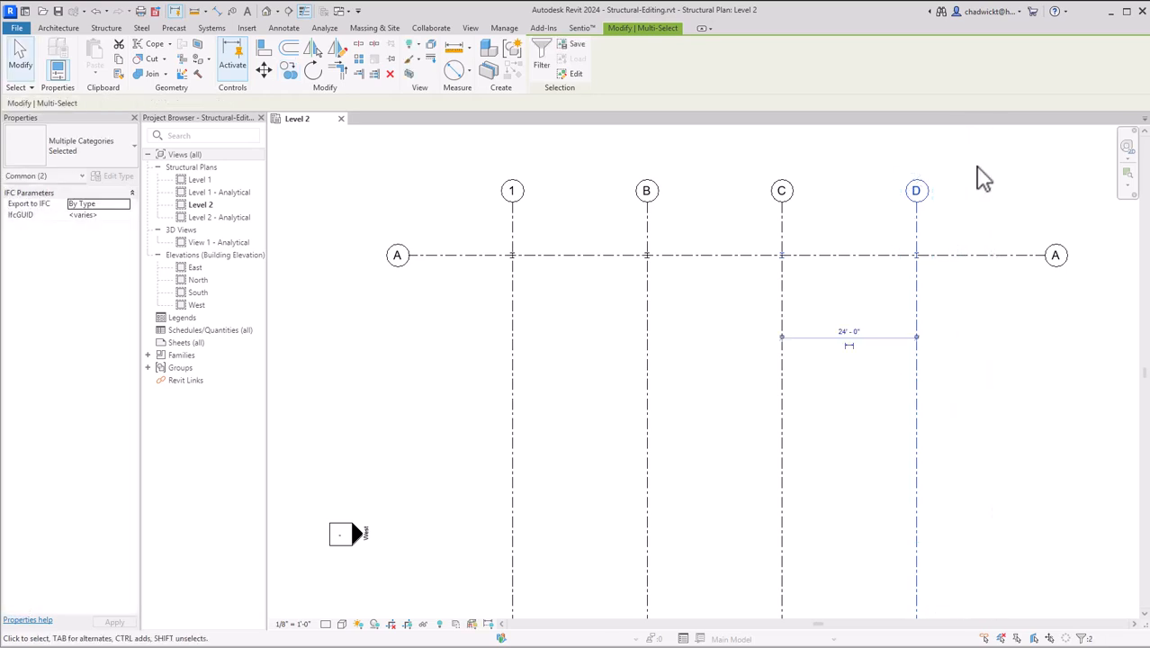
key("Escape")
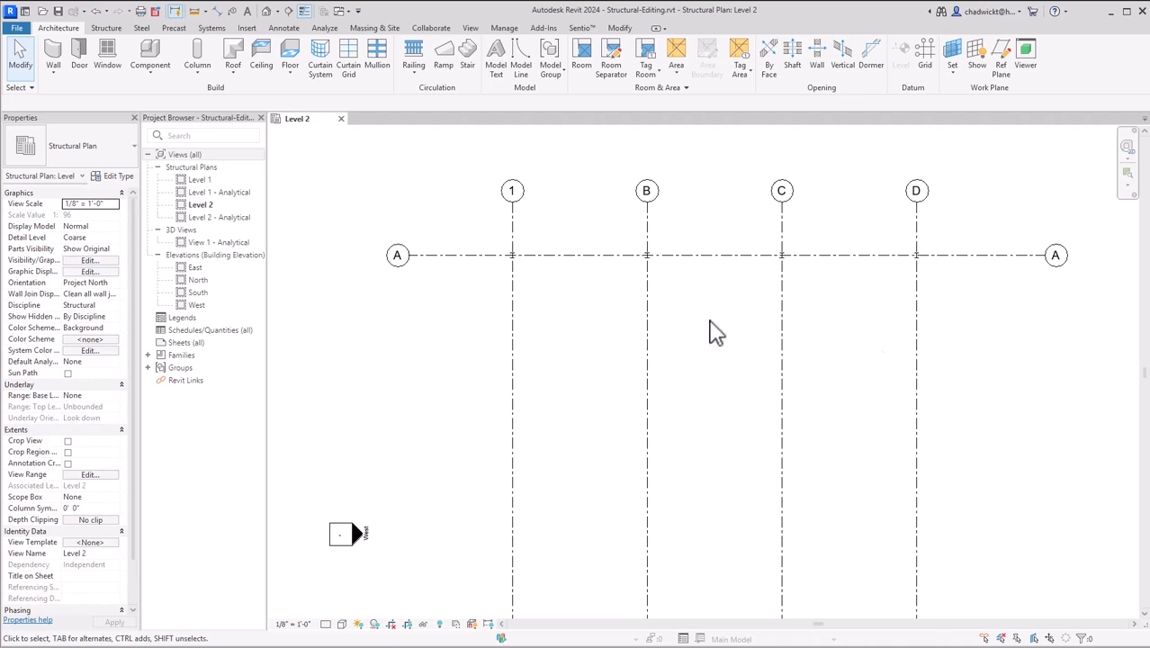
Step: Rename the three copied vertical grid lines as 2, 3 and 4 from west to east
left_click(647, 191)
left_click(647, 191)
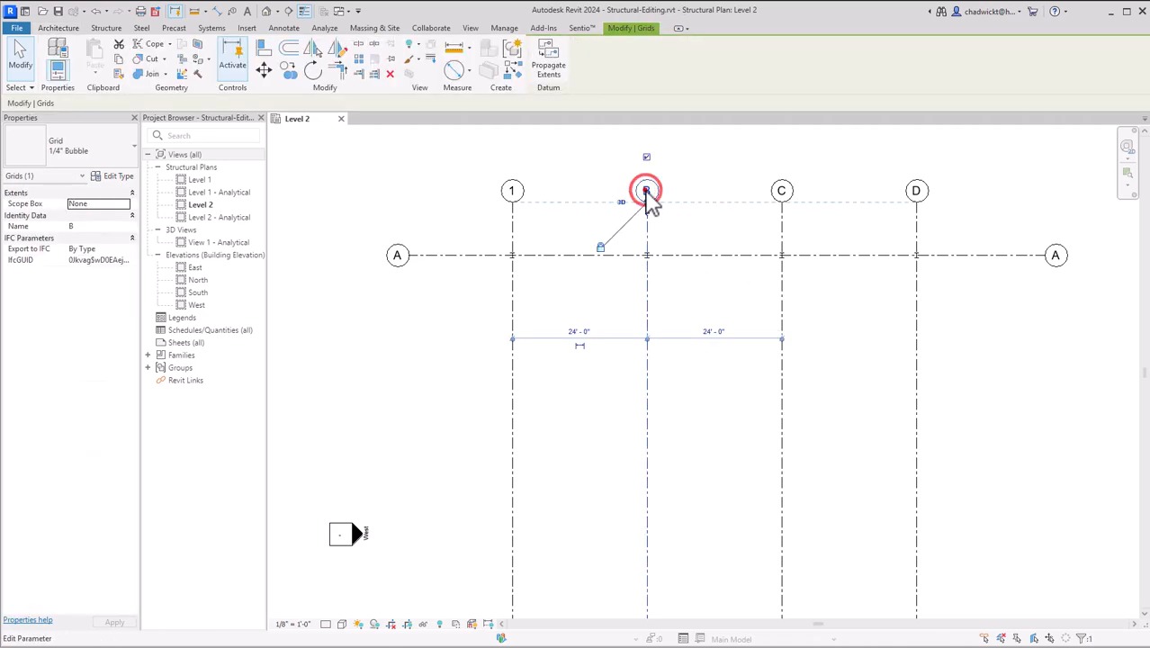
type("2")
left_click(737, 137)
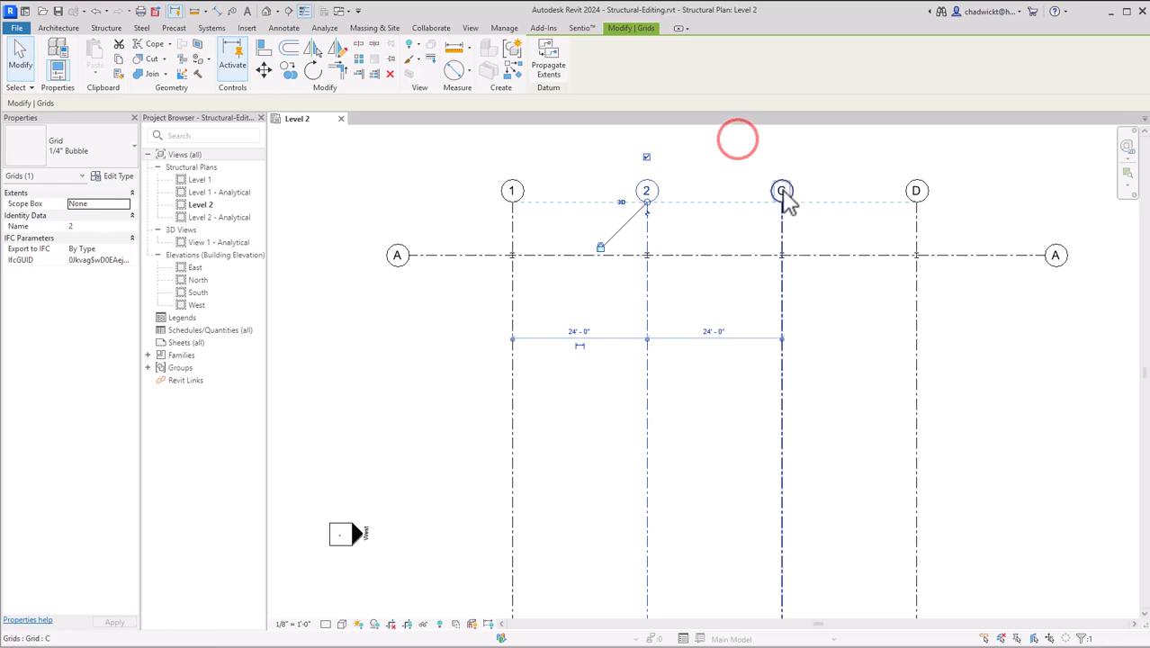
left_click(781, 190)
left_click(781, 191)
type("3")
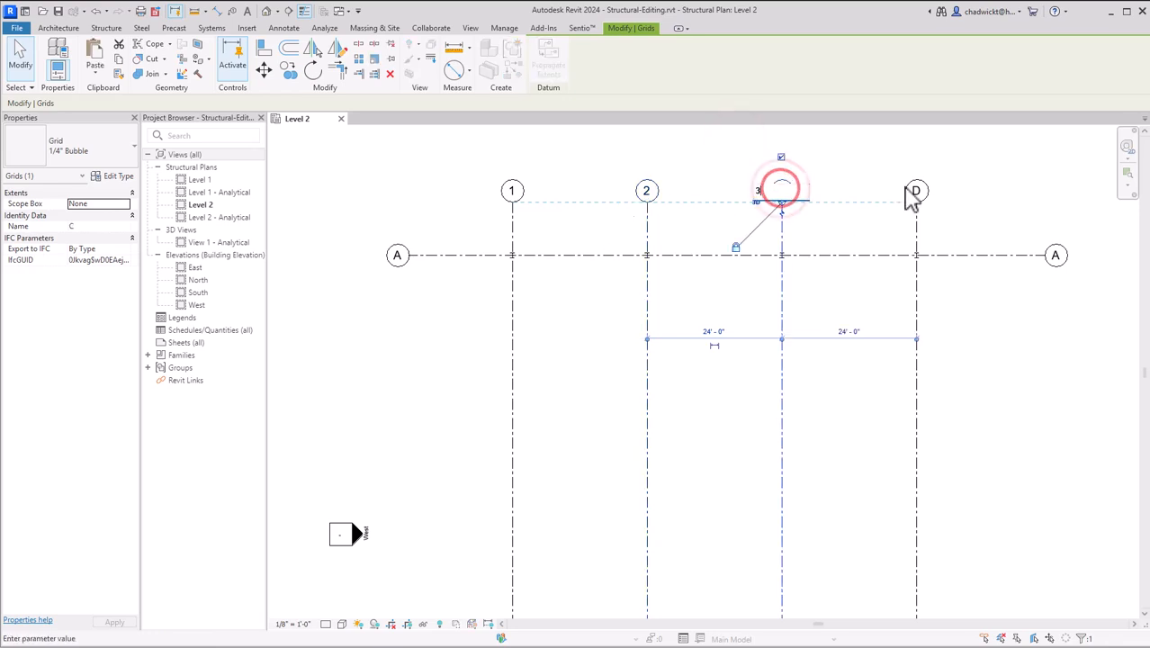
left_click(909, 188)
left_click(917, 190)
type("4")
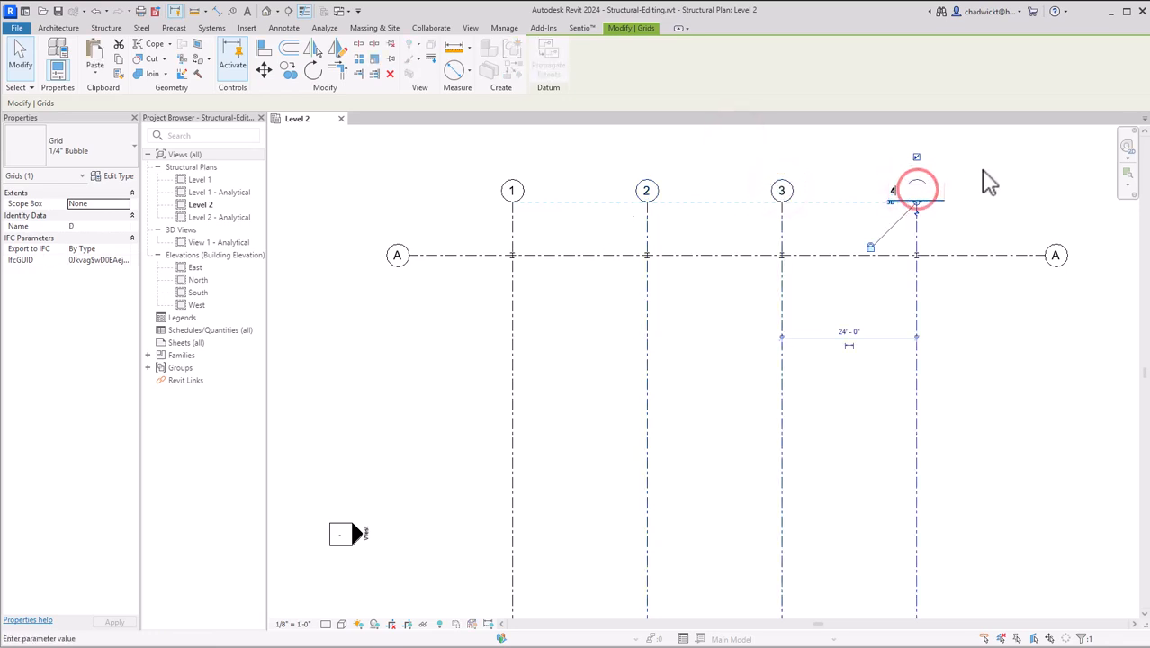
left_click(982, 171)
left_click(983, 171)
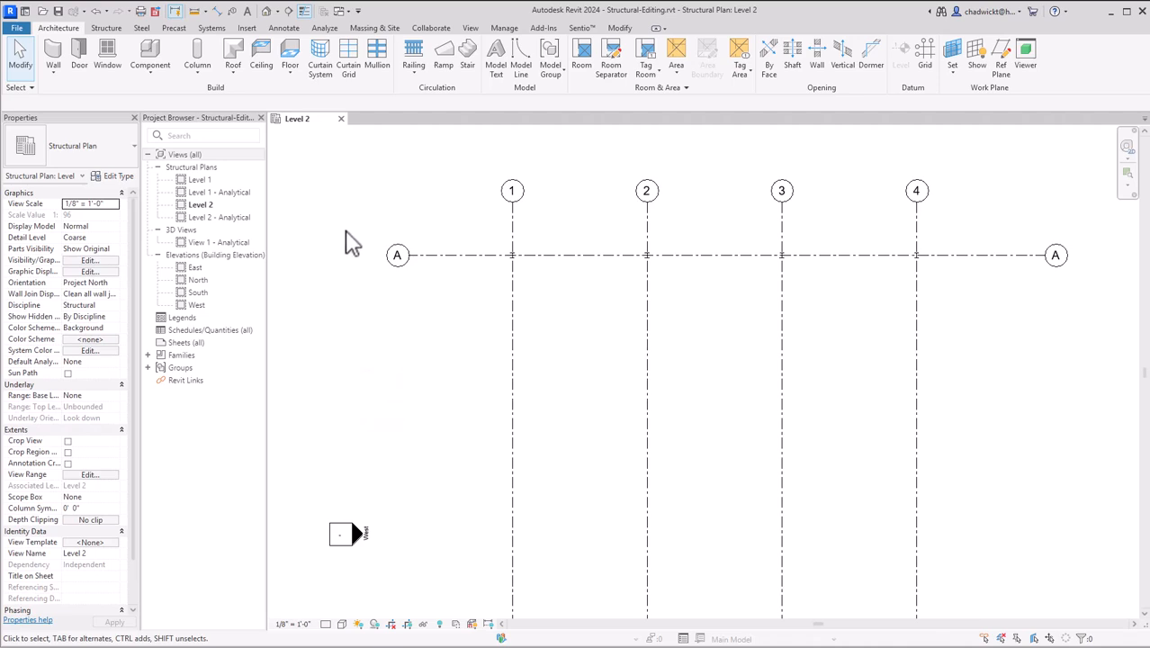
Step: Copy grid line A and its four columns southward three times at 24' spacing
left_click_drag(342, 225, 1087, 292)
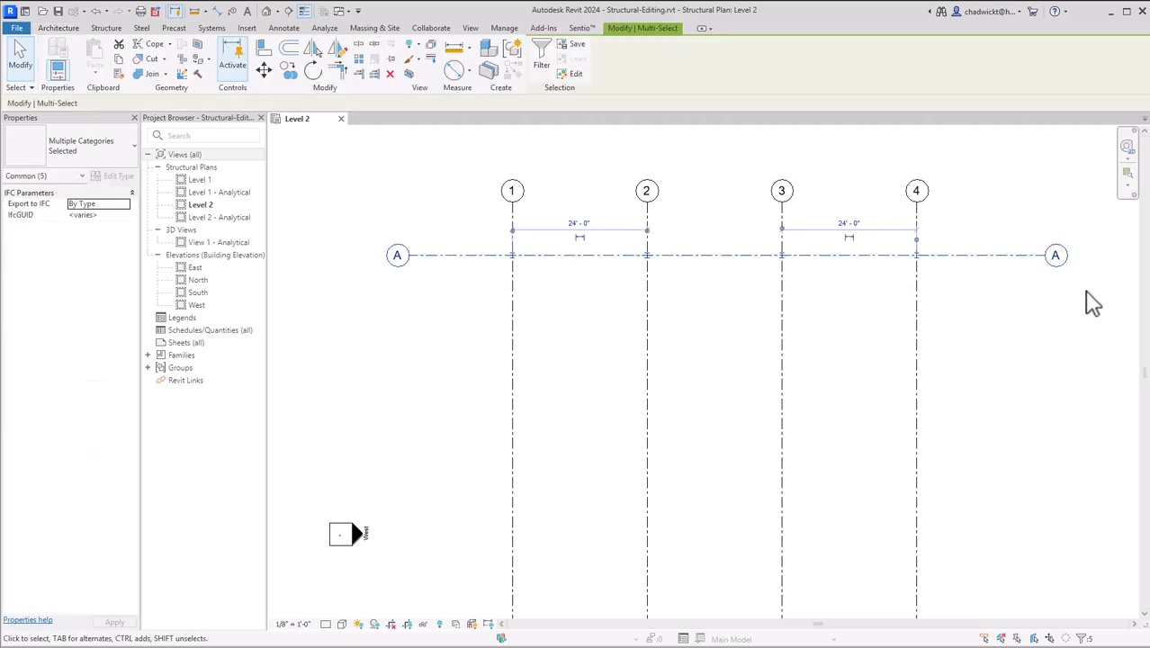
left_click(290, 72)
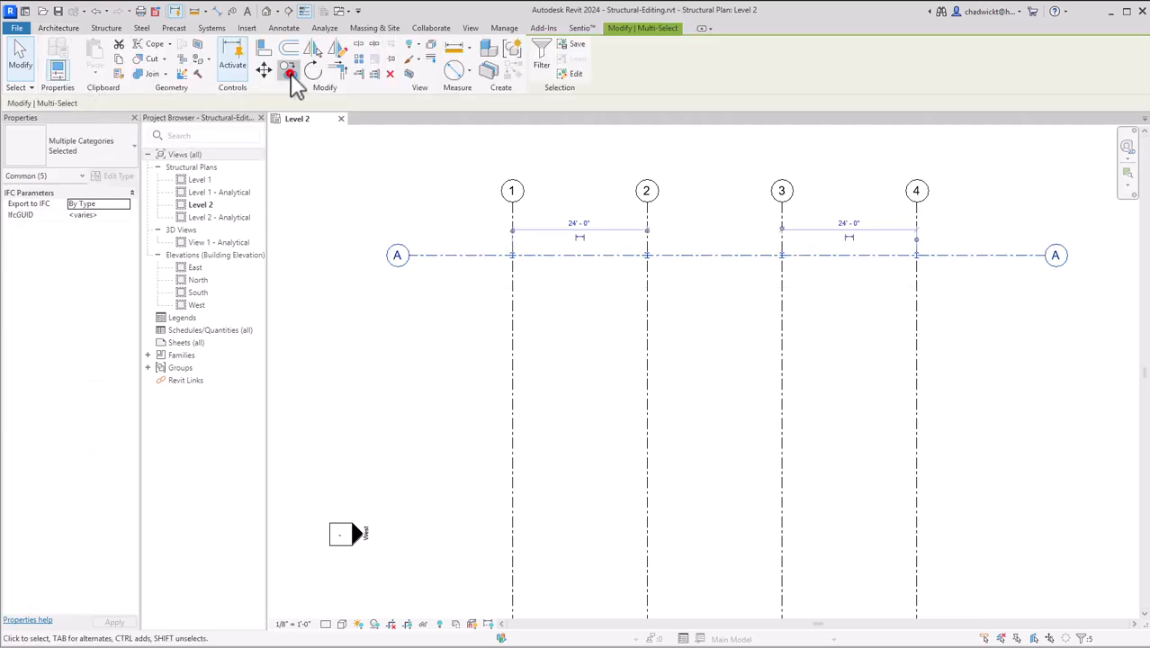
left_click(459, 255)
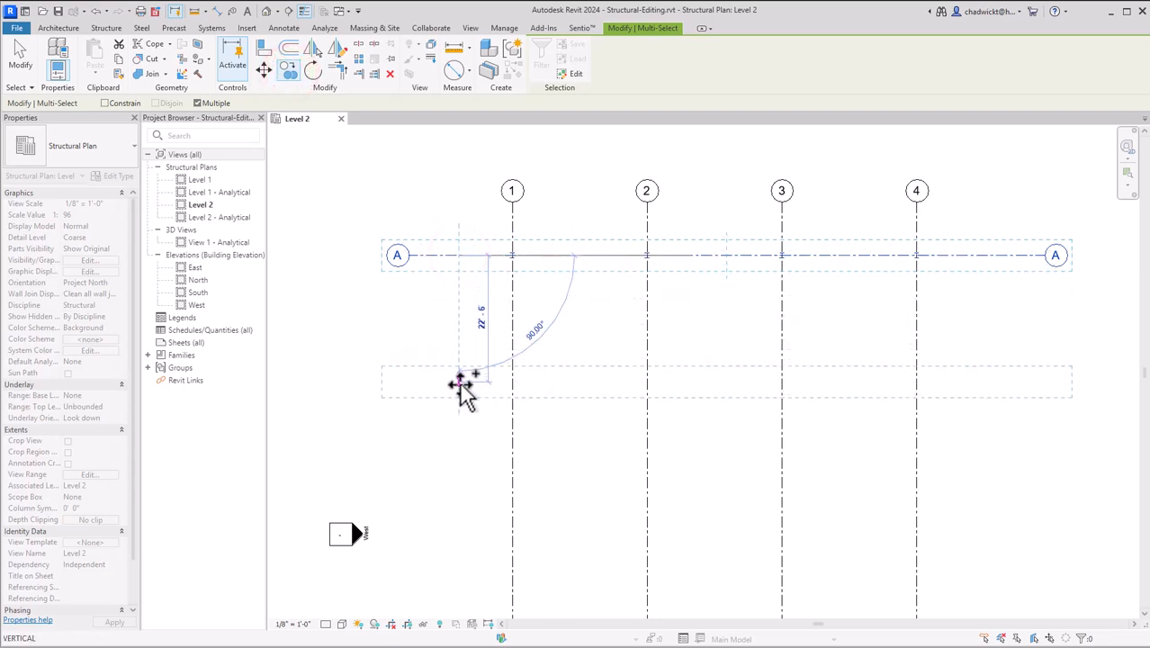
left_click(457, 390)
middle_click_drag(474, 499, 418, 304)
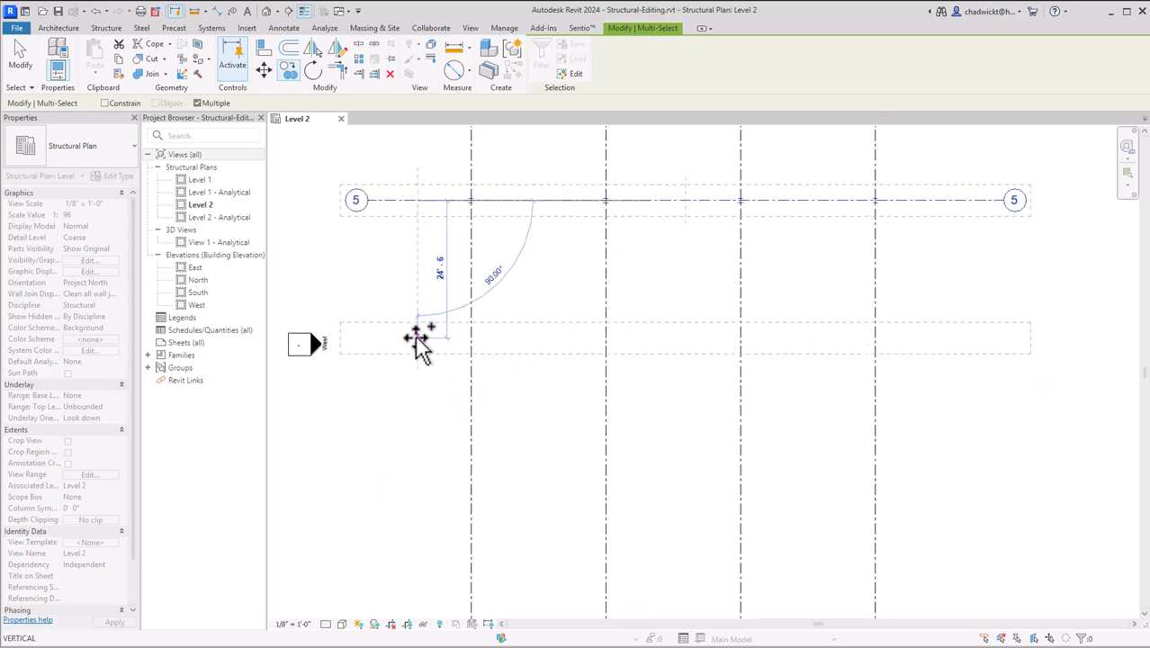
left_click(419, 339)
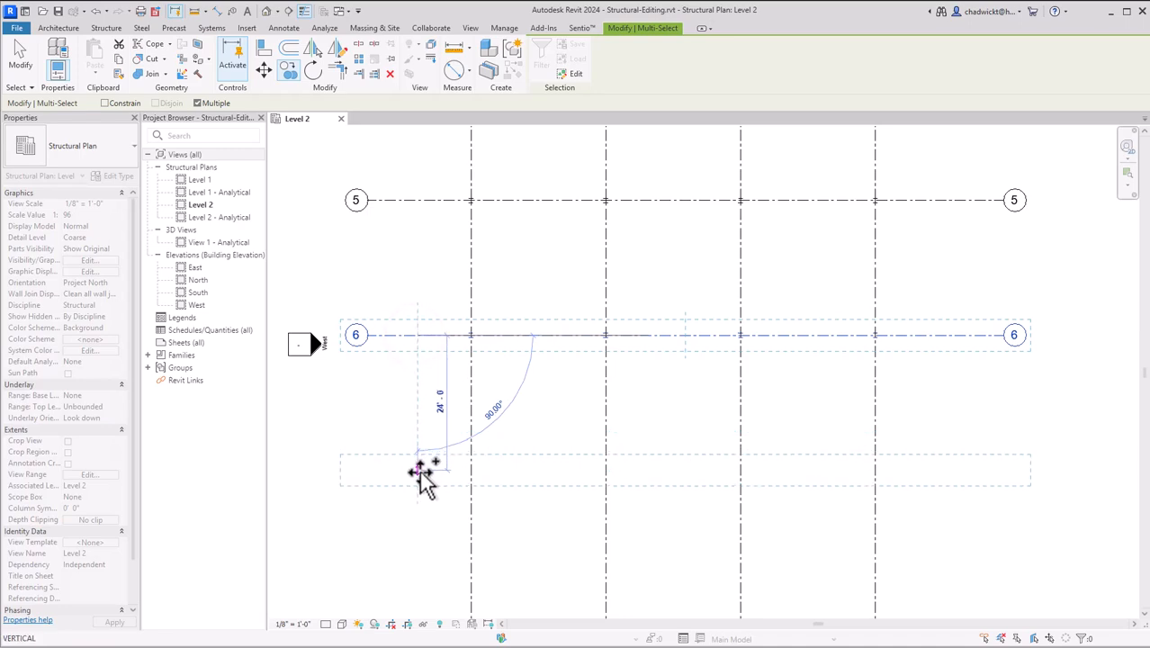
left_click(418, 468)
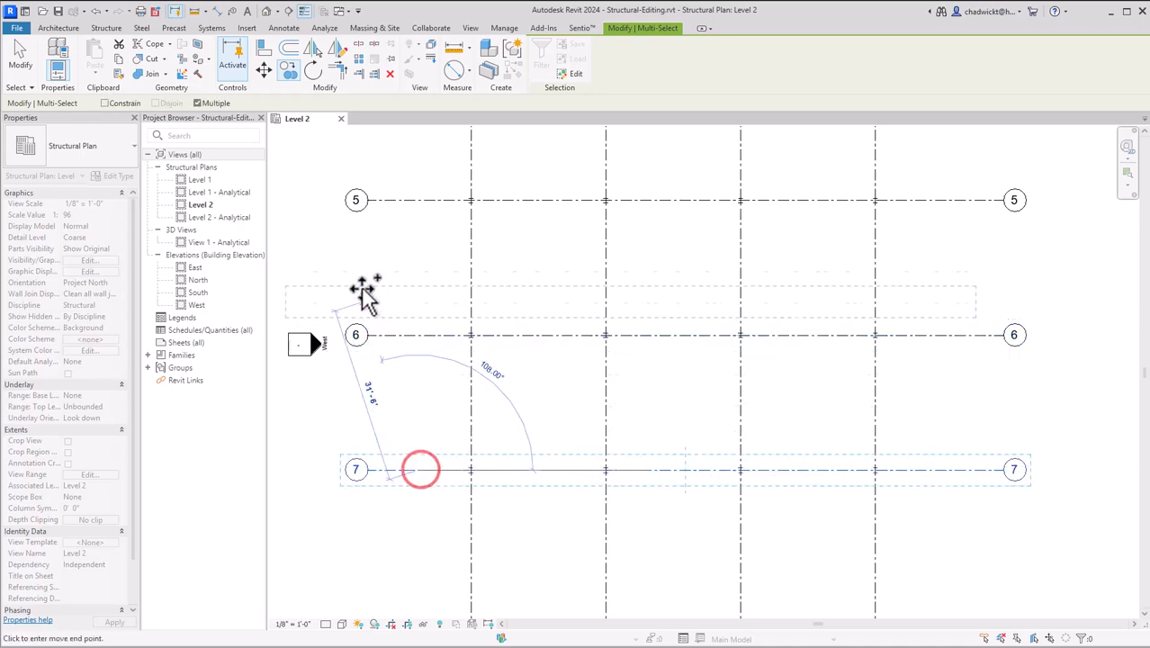
middle_click_drag(366, 290, 425, 358)
key("Escape")
key("Escape")
Step: Rename the three copied horizontal grid lines as B, C and D from north to south
middle_click_drag(414, 281, 440, 317)
left_click(439, 307)
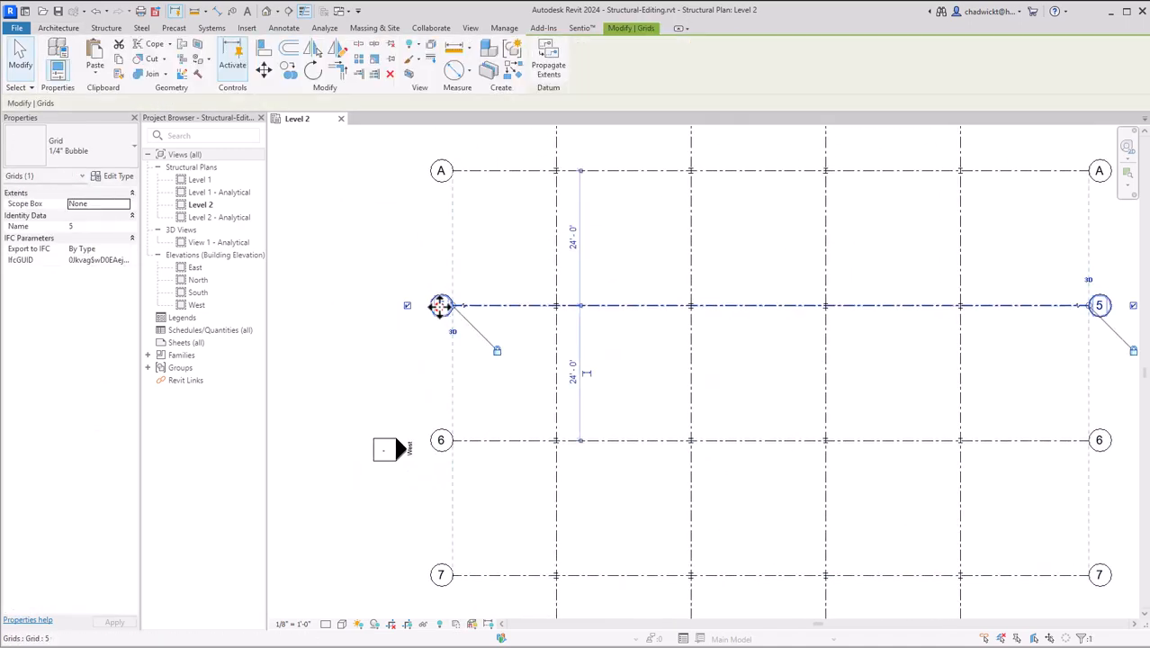
left_click(439, 306)
type("b")
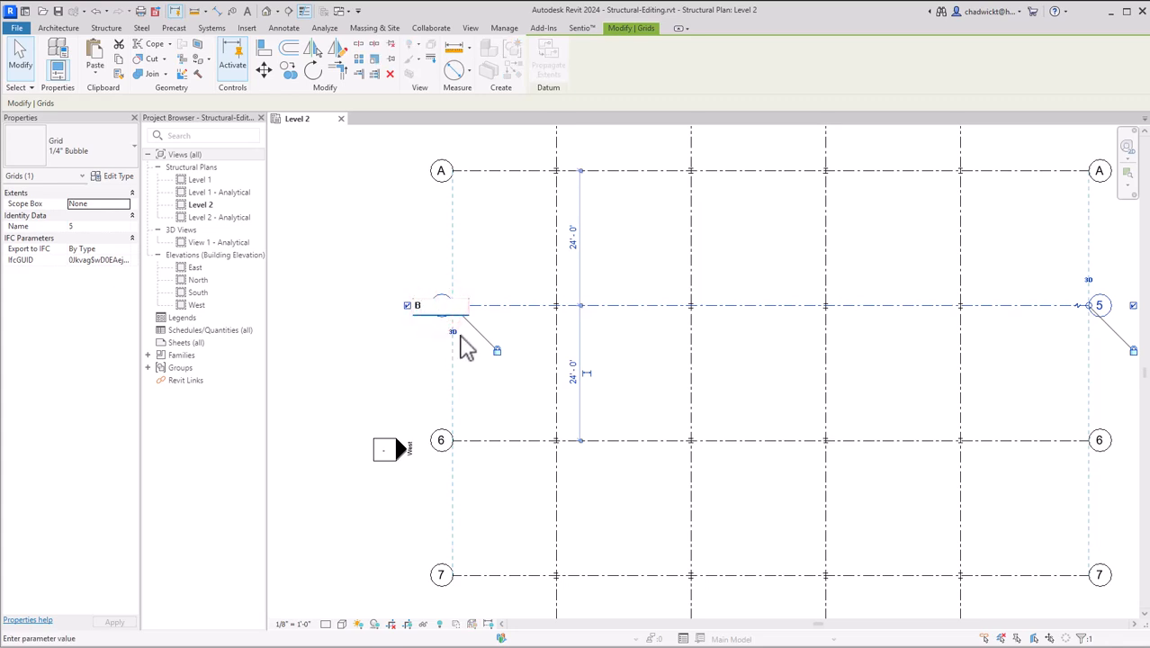
left_click(471, 432)
left_click(440, 440)
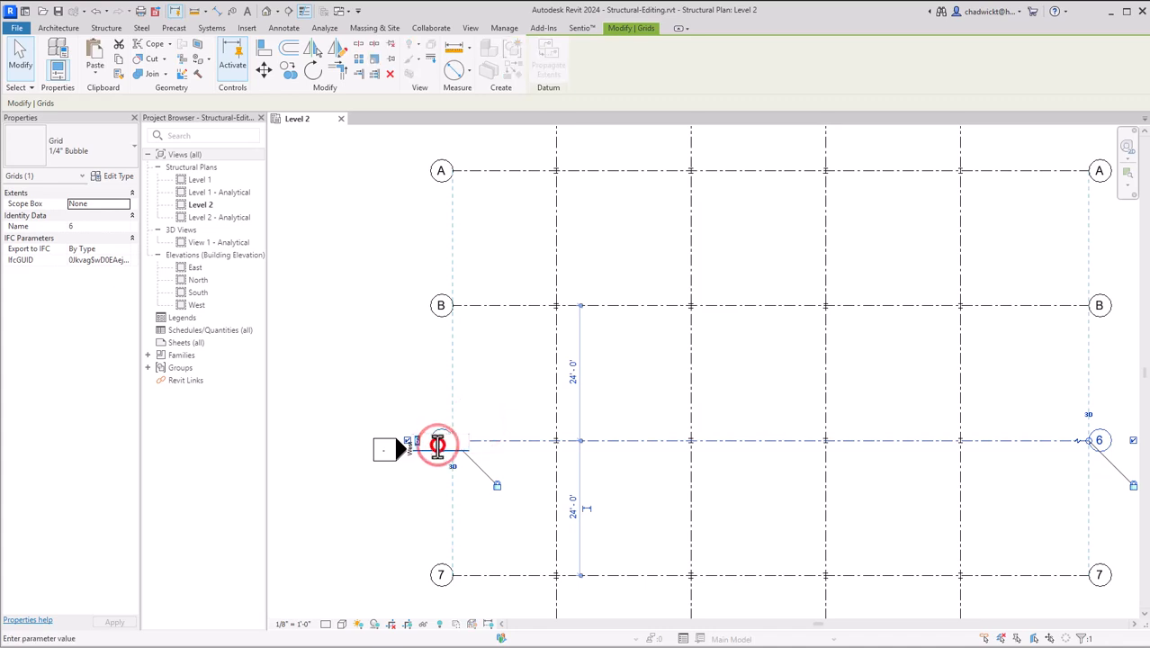
type("c")
left_click(502, 488)
left_click(442, 576)
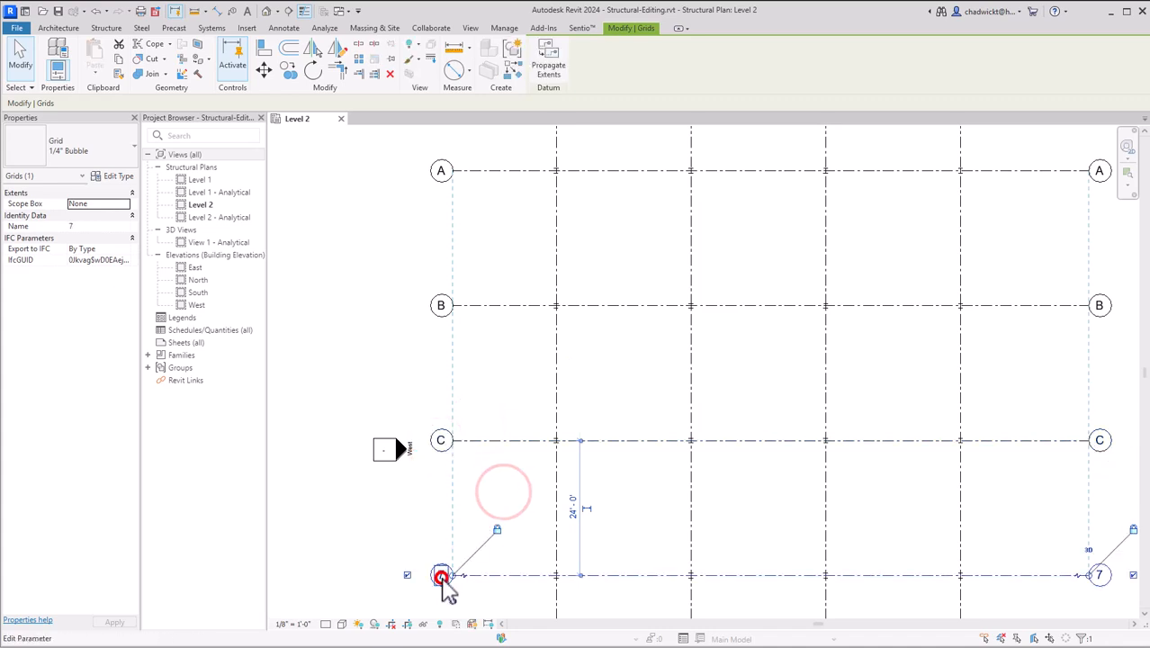
left_click(441, 576)
type("d")
left_click(497, 486)
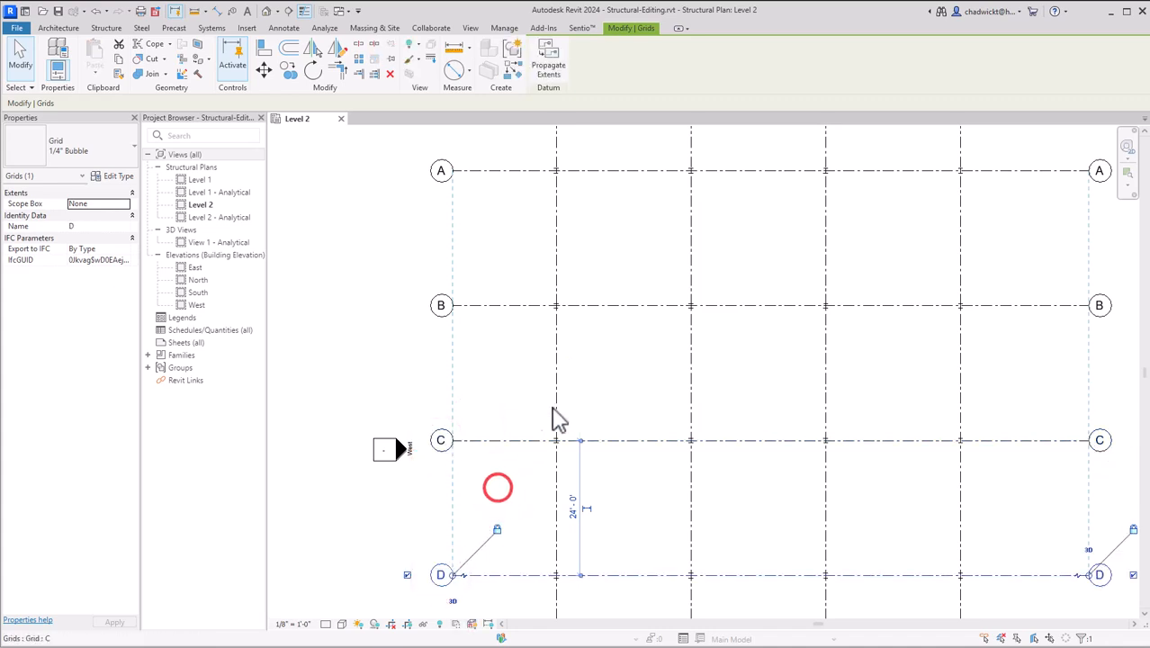
Step: Move the column at grids A and 1 west by 6' along grid line A, then clear the selection
scroll(652, 333, "down", 1)
middle_click_drag(627, 213, 601, 332)
scroll(506, 311, "up", 2)
scroll(600, 332, "up", 1)
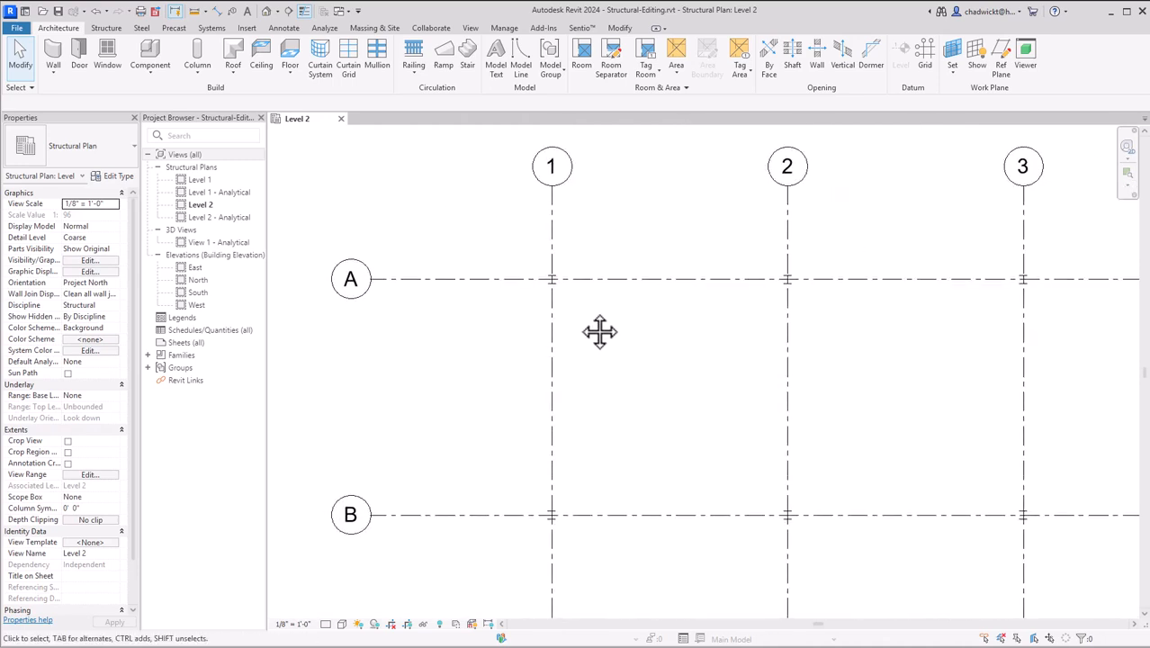
left_click(551, 288)
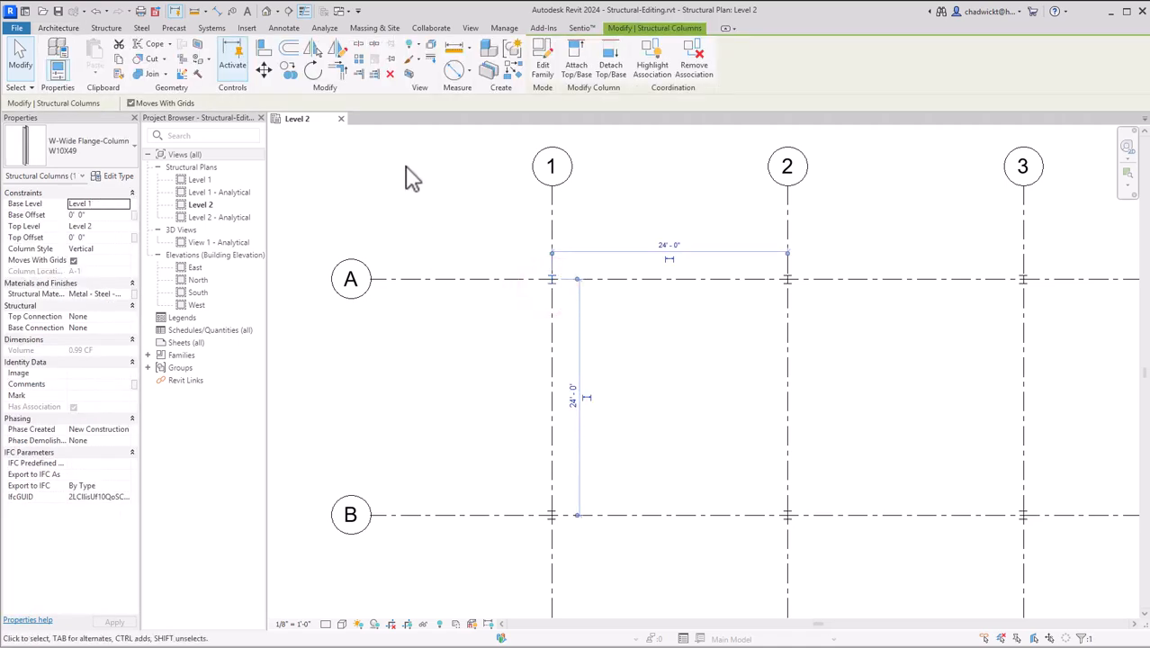
left_click(264, 70)
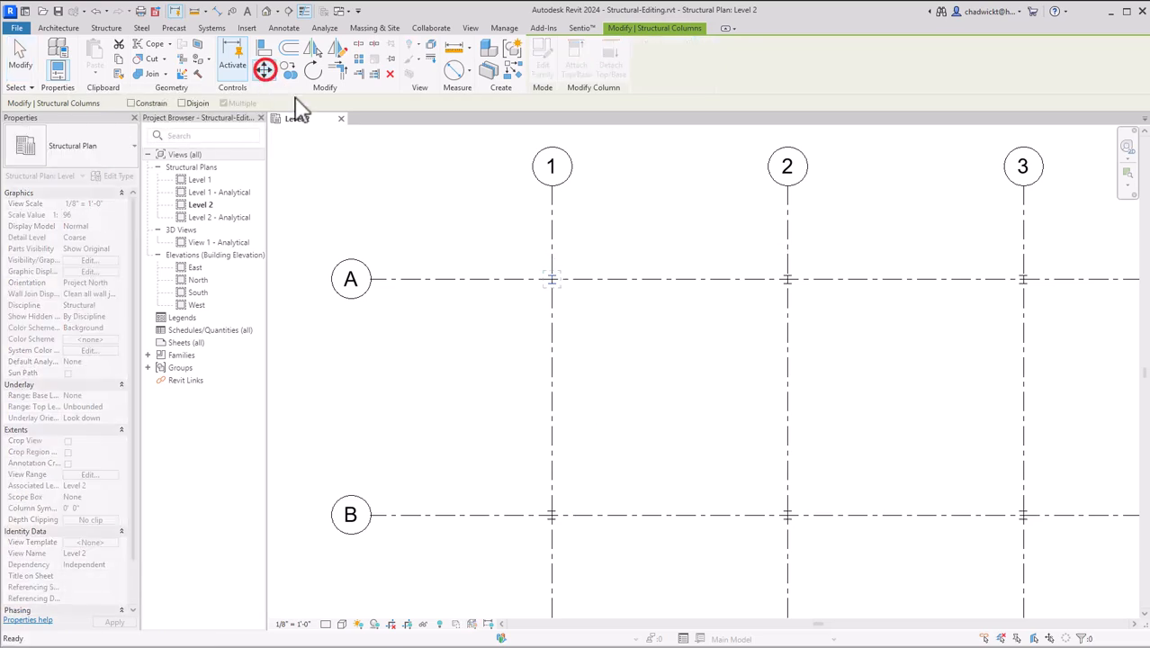
left_click(552, 236)
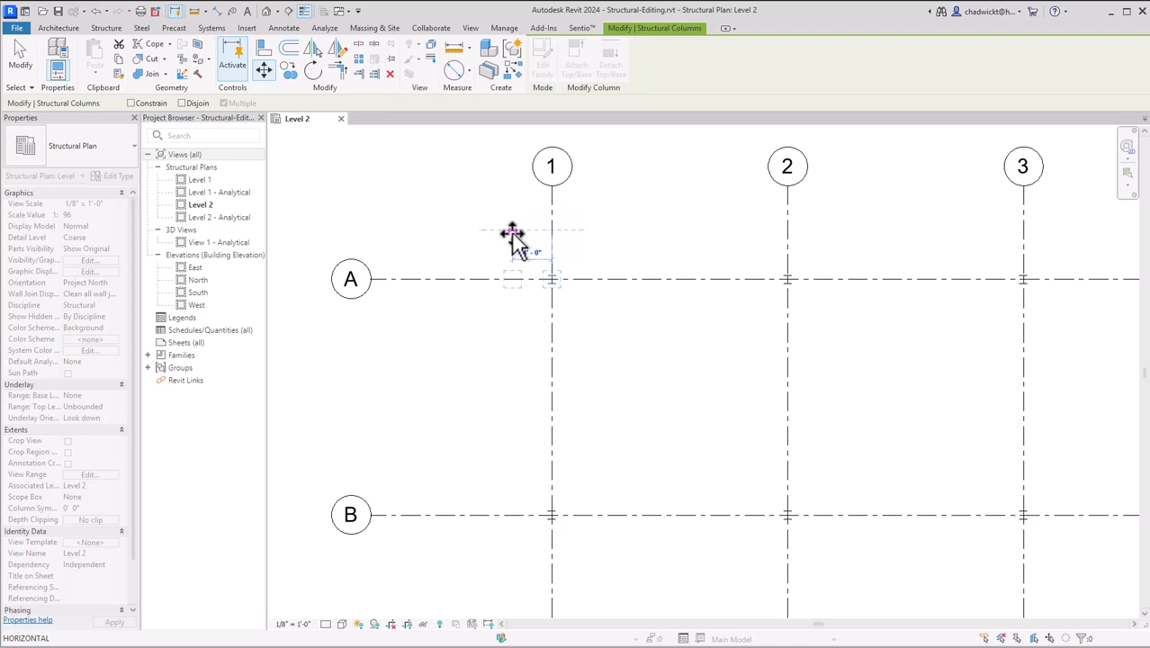
left_click(493, 234)
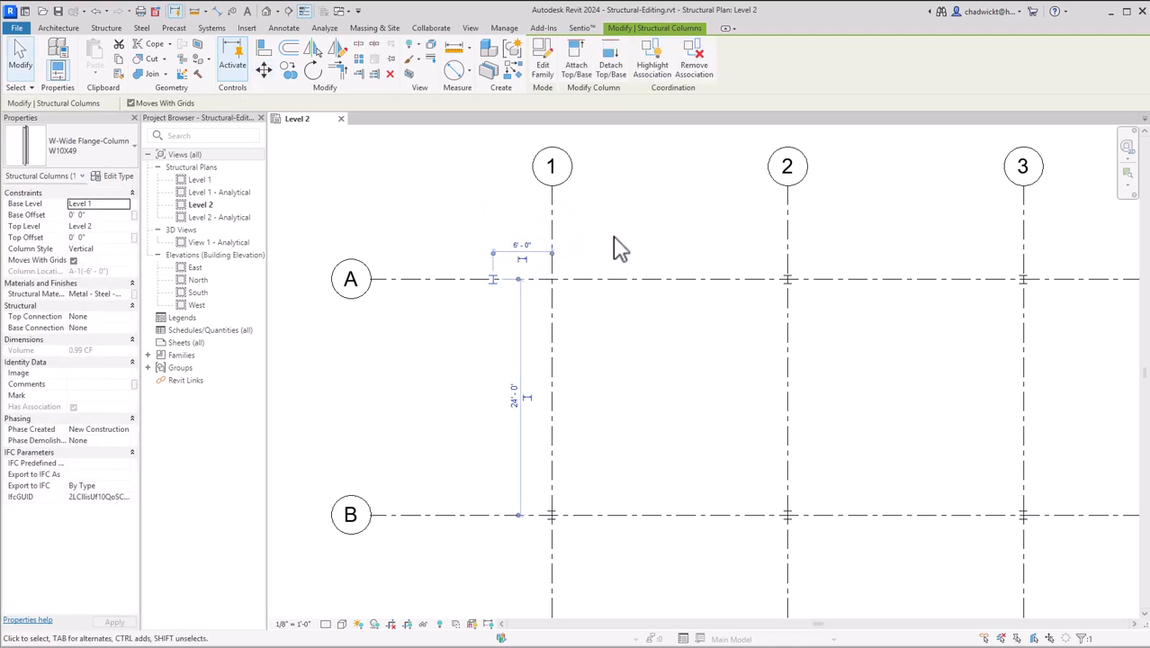
key("Escape")
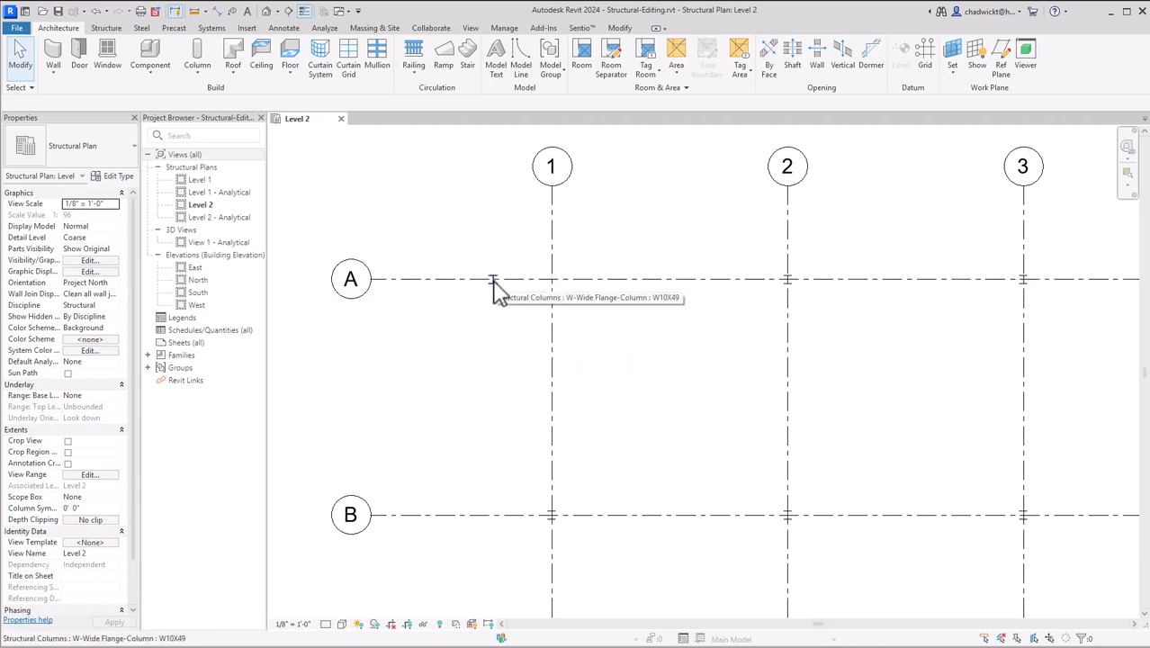
Step: Start rotating grid line 1 and place its center of rotation at the column on grid line D
scroll(583, 361, "down", 5)
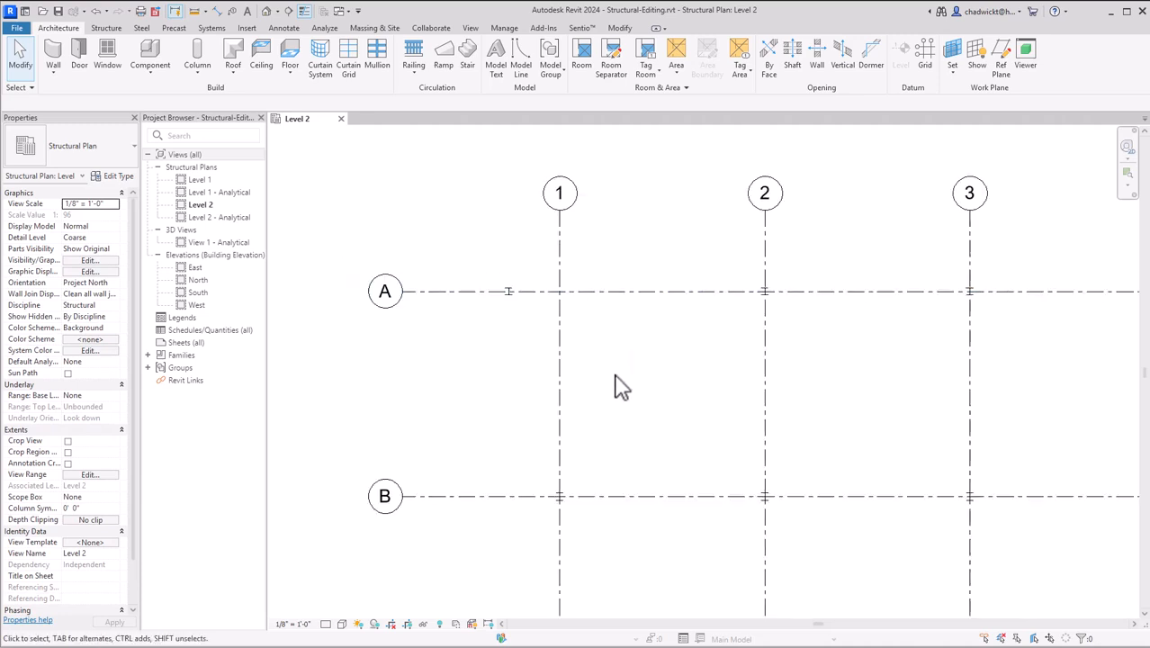
middle_click_drag(646, 477, 647, 433)
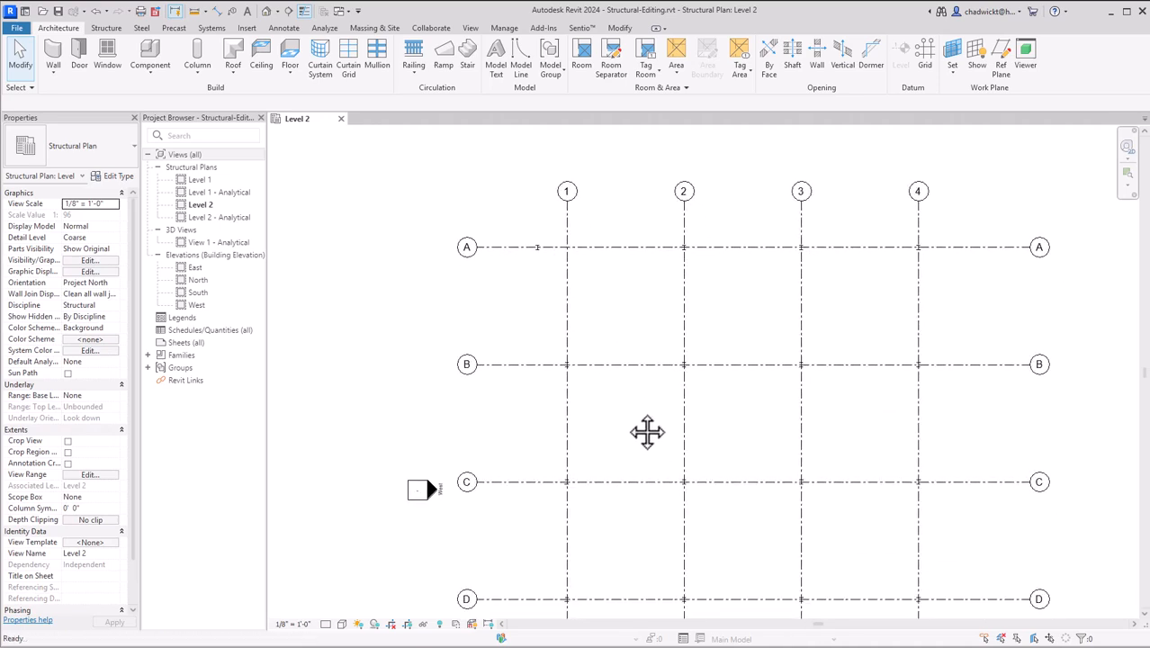
left_click(567, 306)
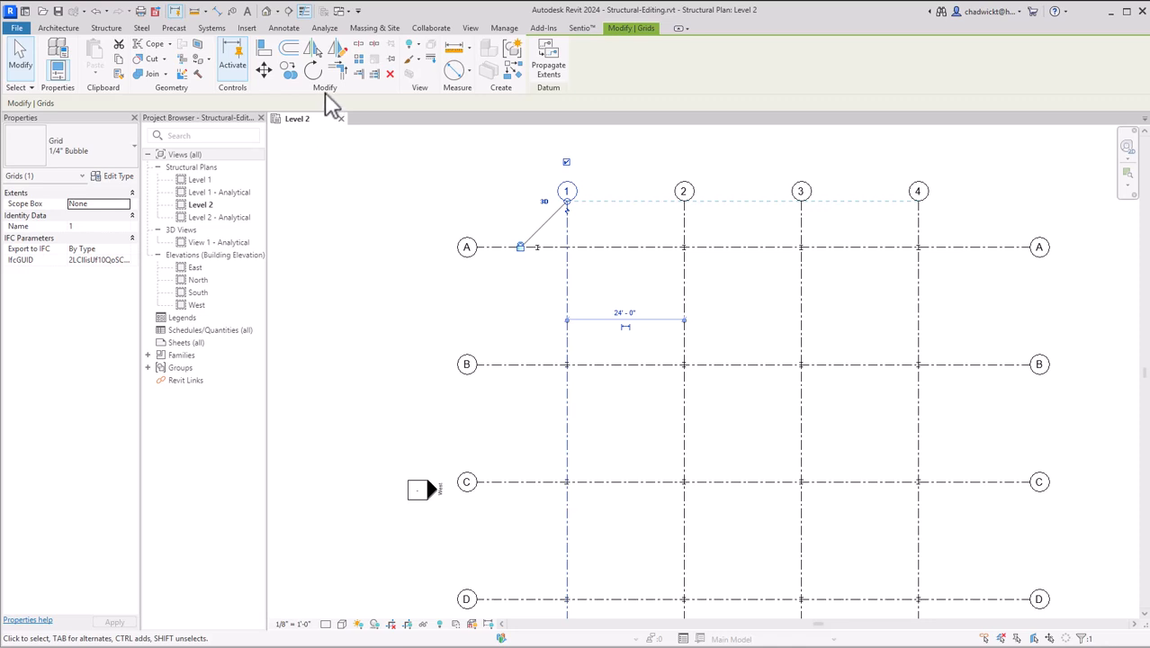
left_click(312, 70)
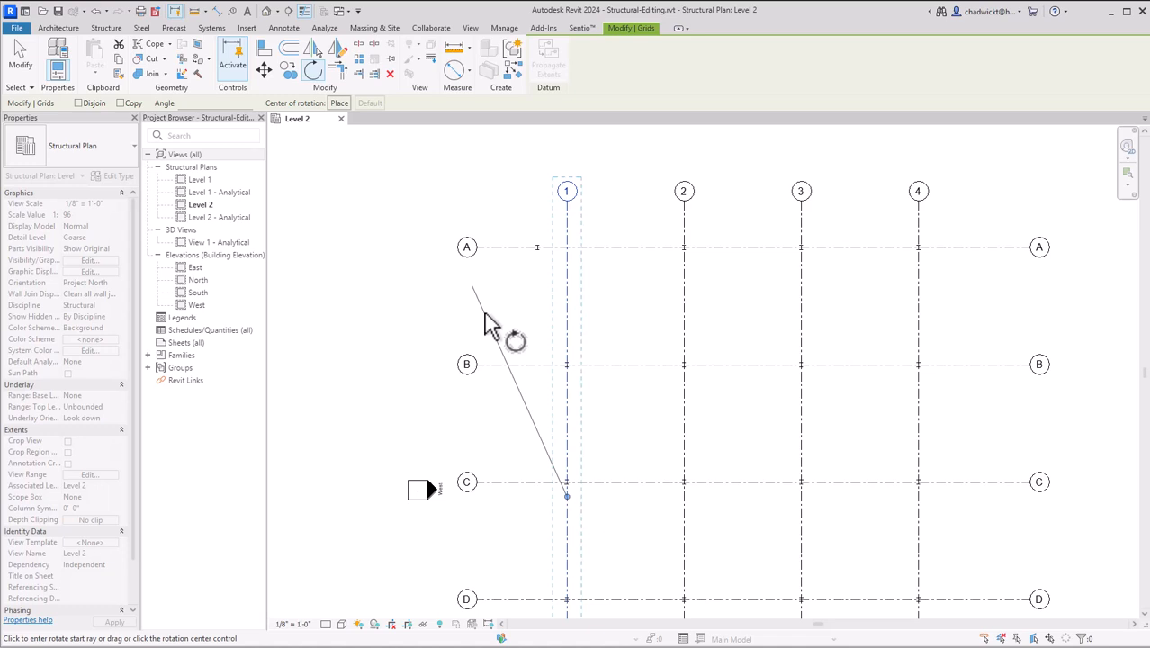
left_click(339, 103)
middle_click_drag(488, 385, 488, 249)
scroll(510, 378, "up", 2)
scroll(510, 379, "up", 6)
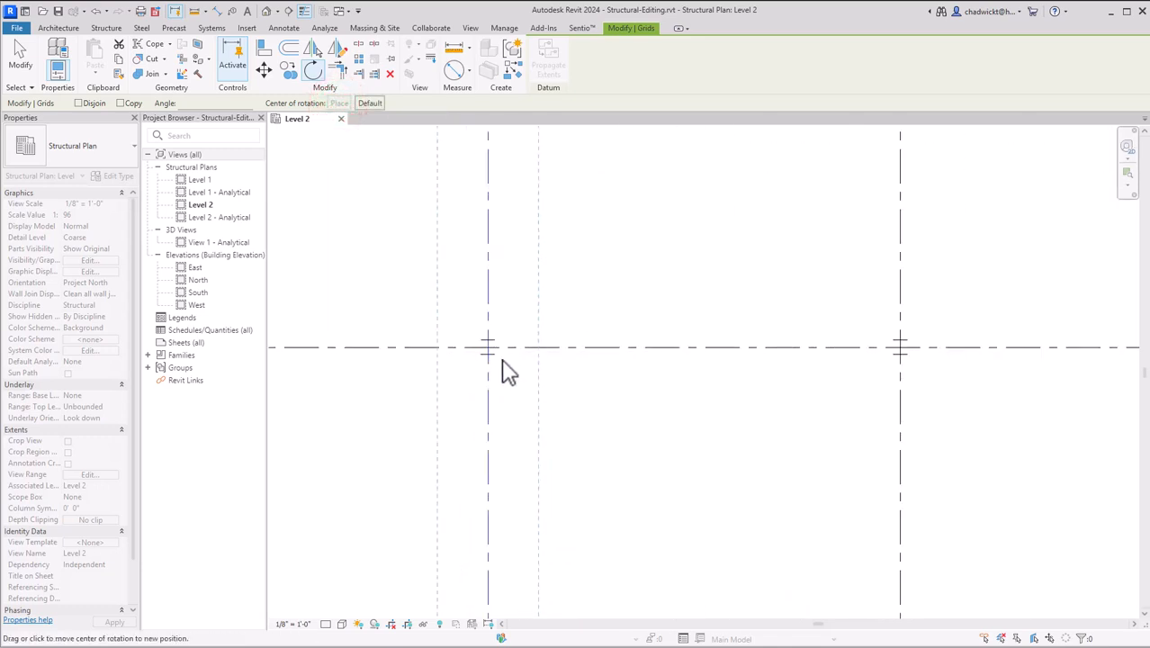
left_click(473, 333)
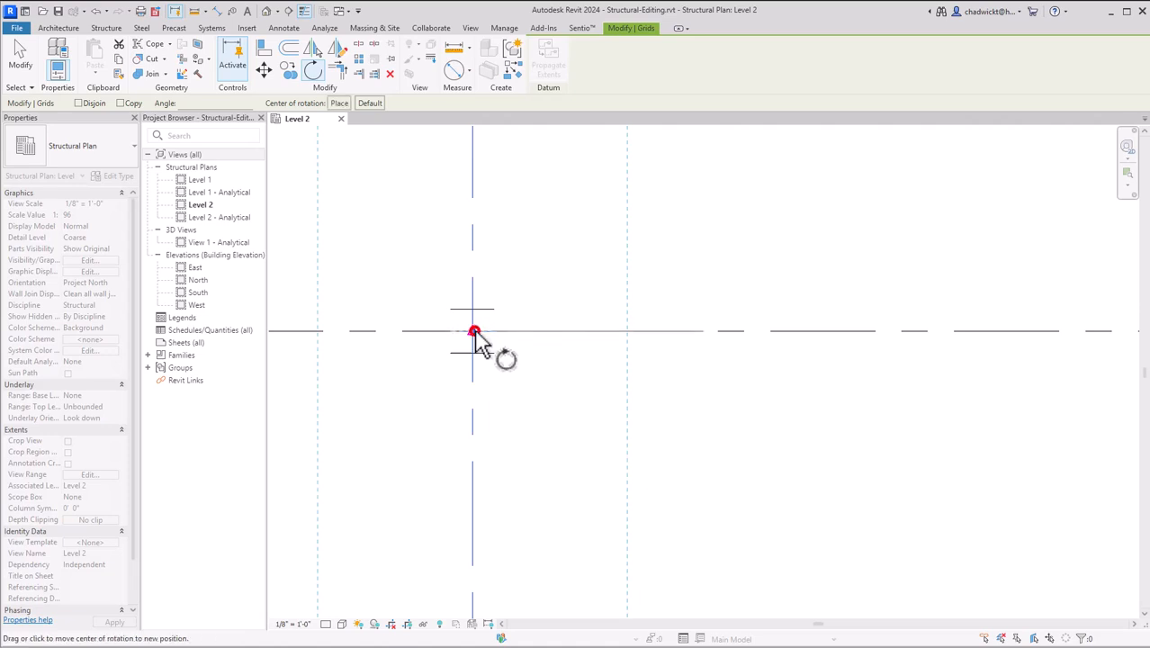
Step: Rotate grid line 1 from its intersection with grid line A to the midpoint of the column moved off the grid
scroll(506, 325, "down", 5)
scroll(507, 261, "down", 2)
middle_click_drag(505, 244, 603, 462)
scroll(603, 462, "down", 1)
scroll(585, 233, "up", 1)
scroll(591, 236, "up", 2)
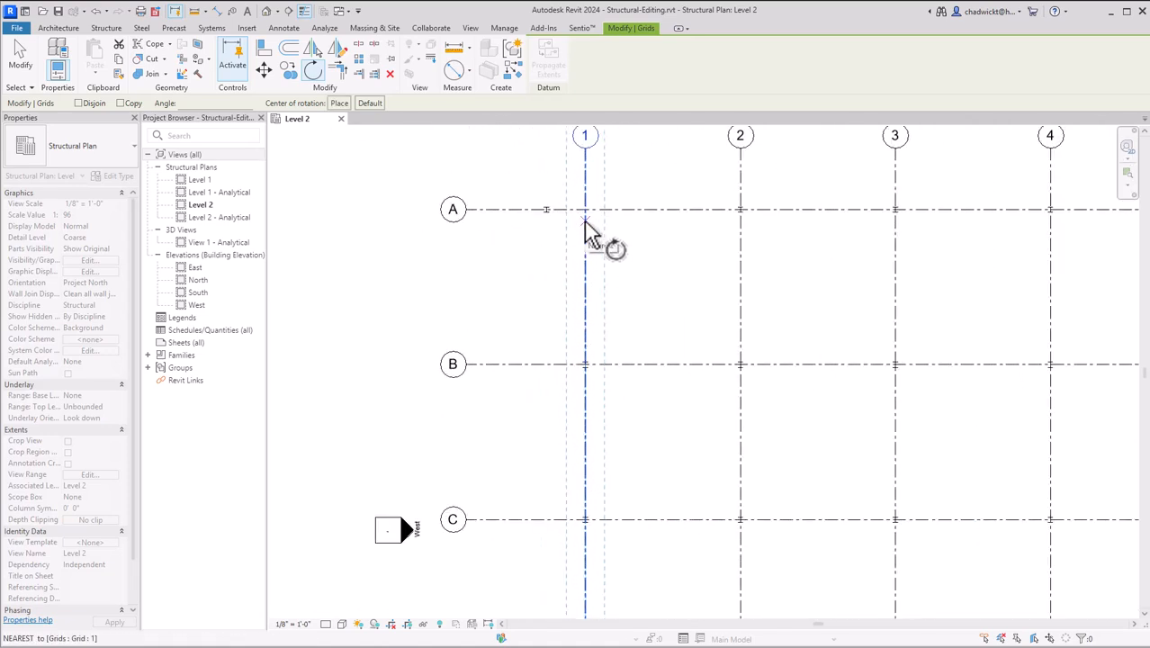
scroll(591, 232, "up", 1)
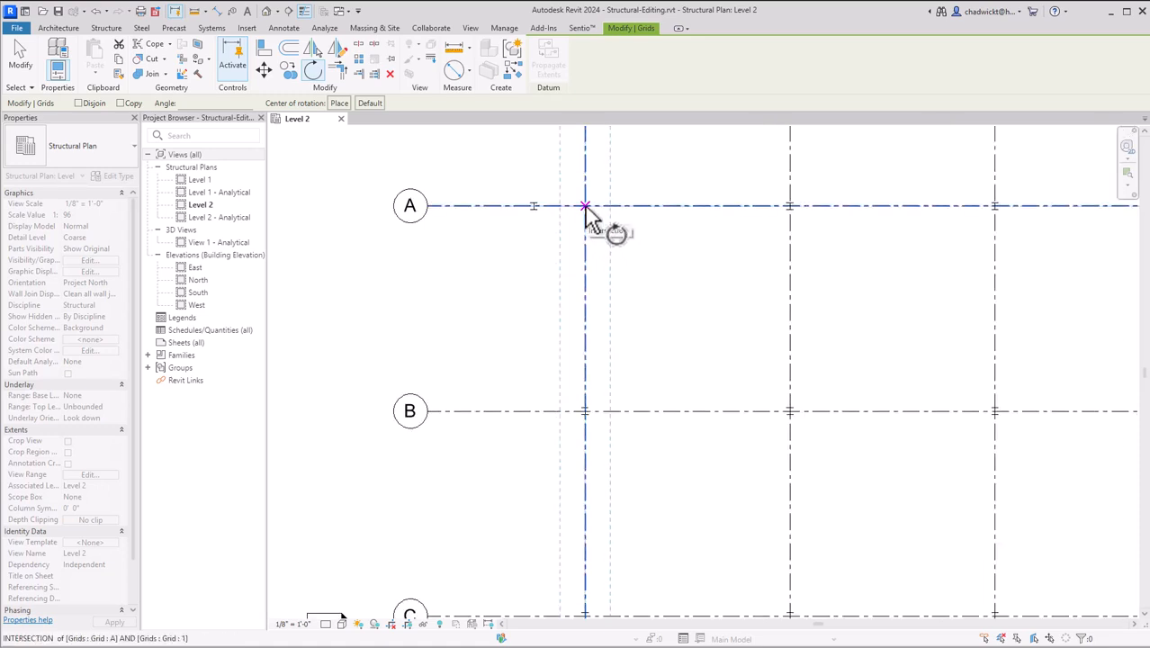
left_click(585, 206)
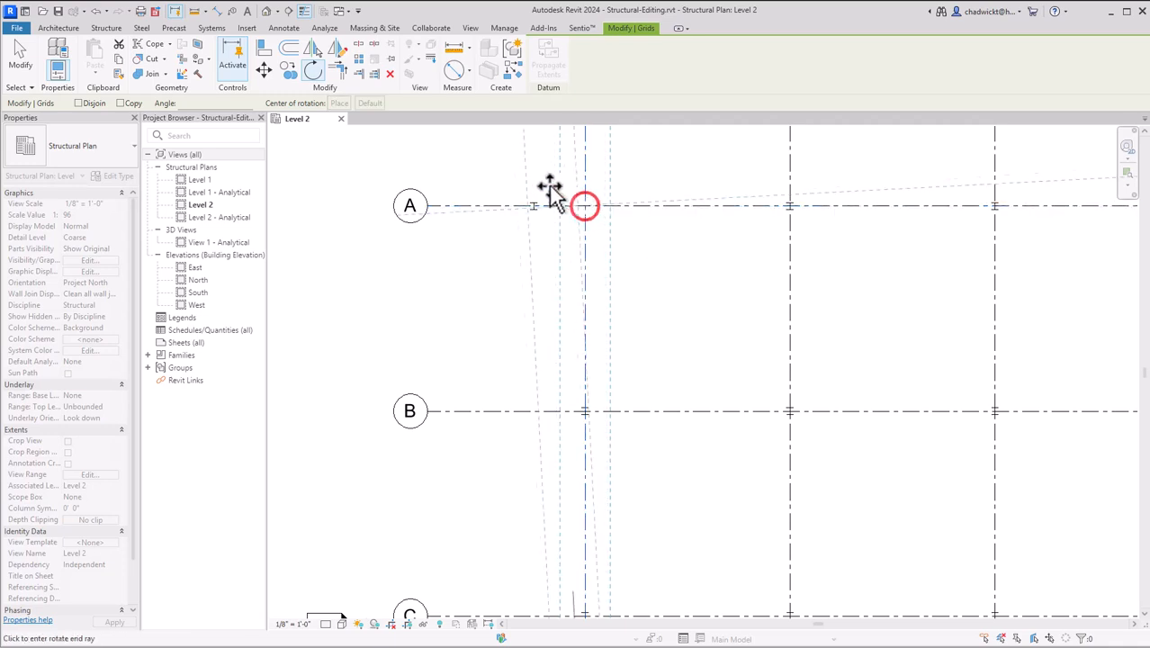
scroll(533, 203, "up", 4)
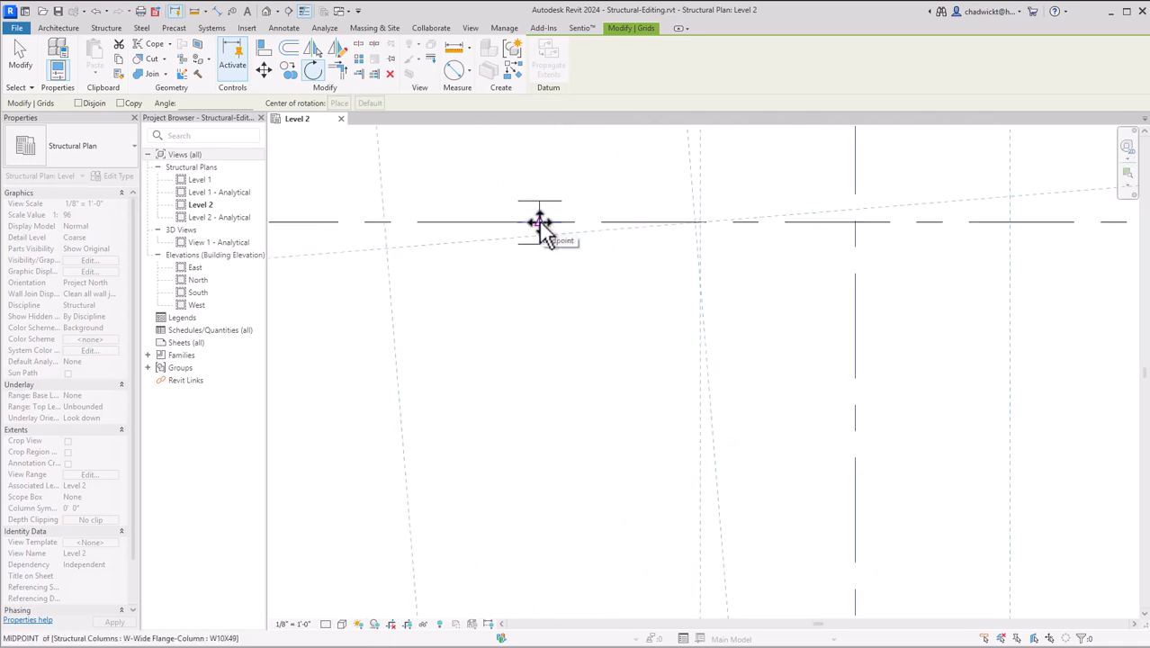
left_click(539, 224)
scroll(621, 351, "down", 4)
scroll(648, 378, "down", 2)
middle_click_drag(710, 475, 654, 264)
scroll(672, 397, "down", 3)
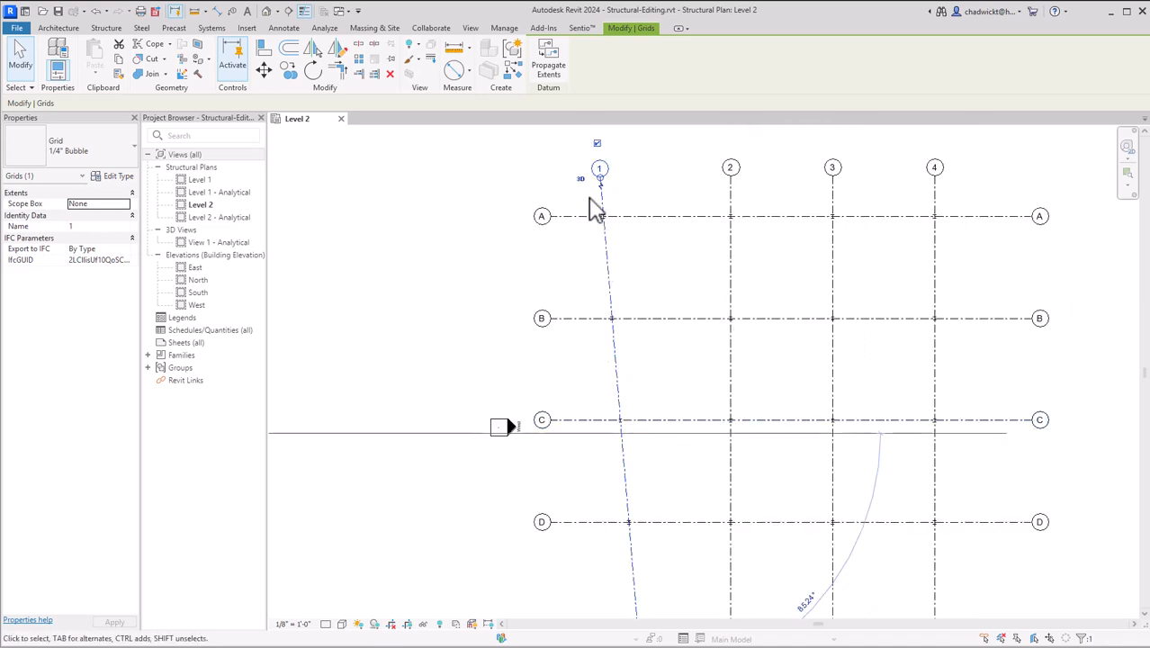
scroll(662, 598, "down", 1)
middle_click_drag(661, 598, 686, 594)
scroll(677, 577, "up", 1)
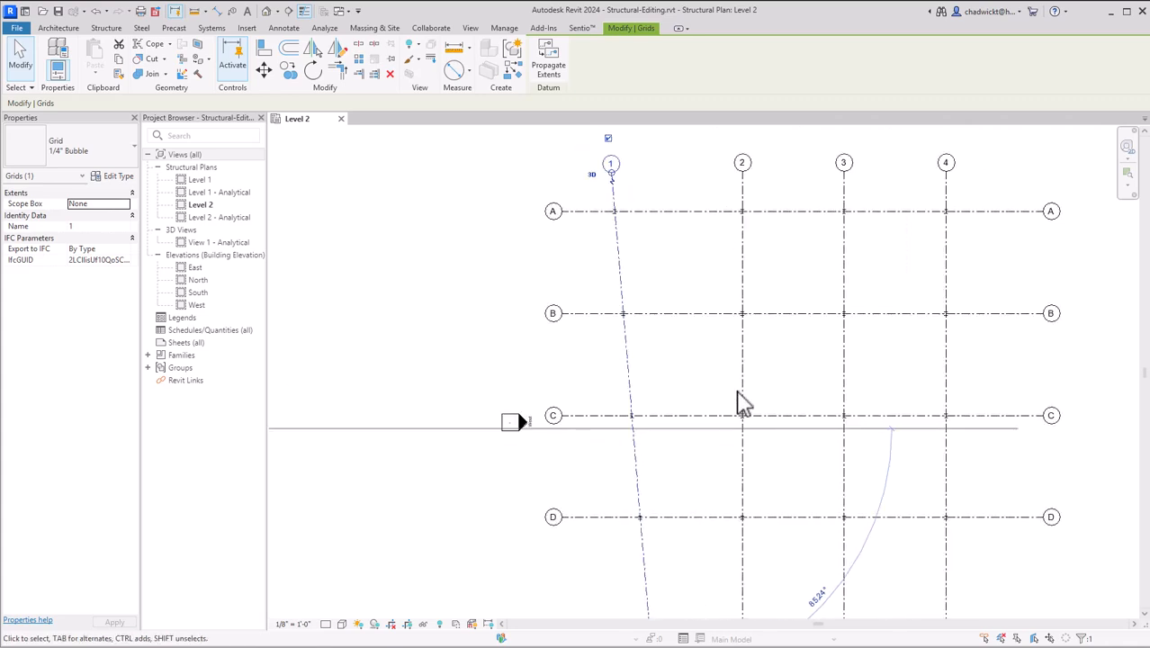
Step: Rotate the column at grids A and 1 about its center, from grid line A to the slanted grid line 1
scroll(611, 211, "up", 5)
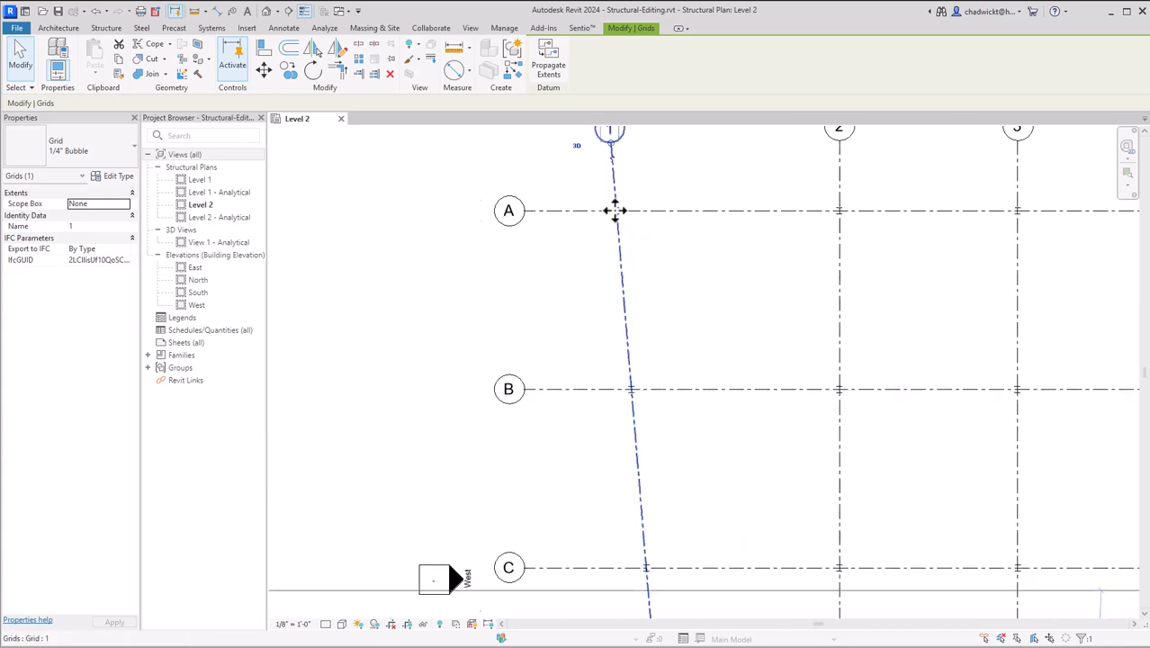
middle_click_drag(660, 232, 740, 293)
scroll(729, 270, "up", 1)
left_click(783, 241)
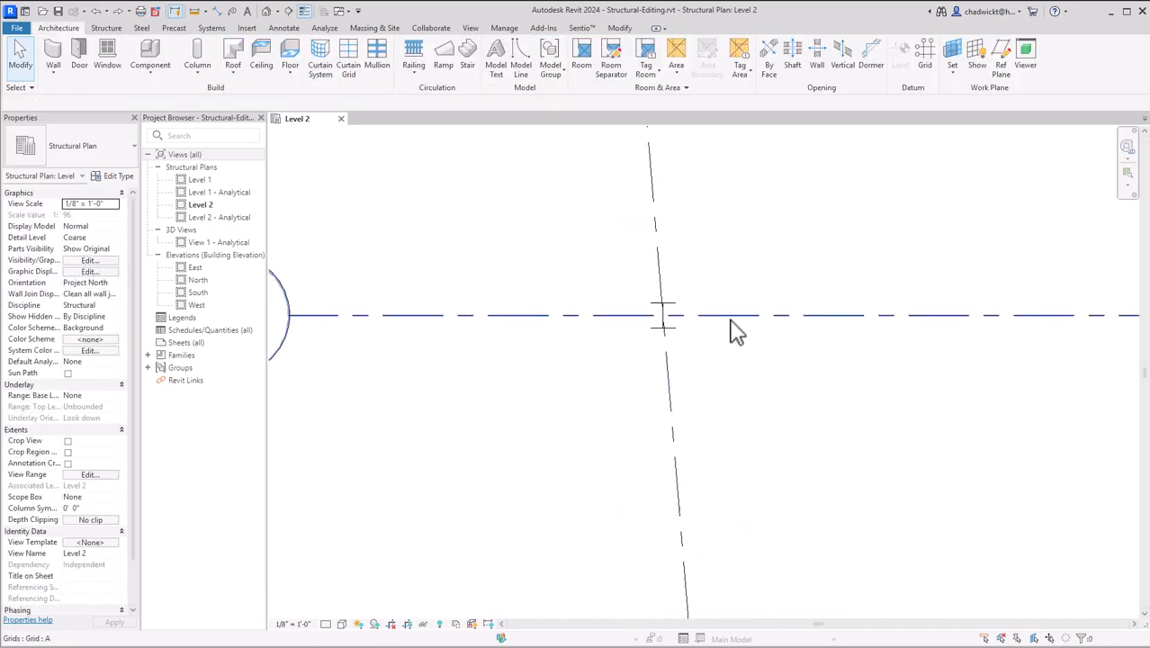
left_click(668, 312)
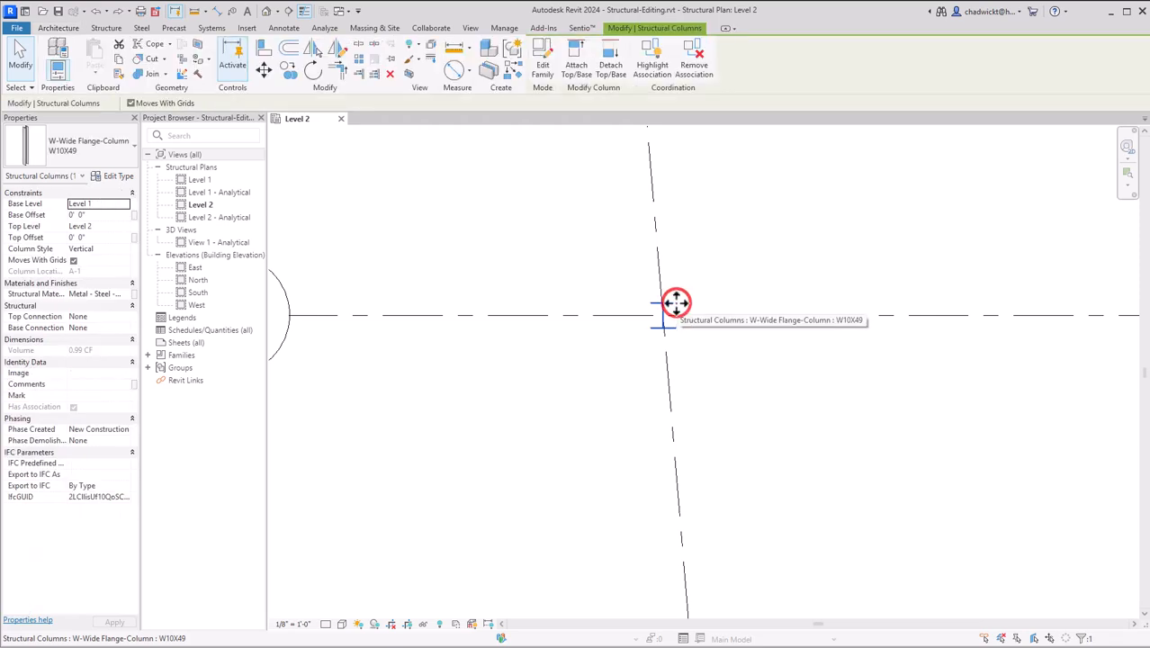
left_click(313, 71)
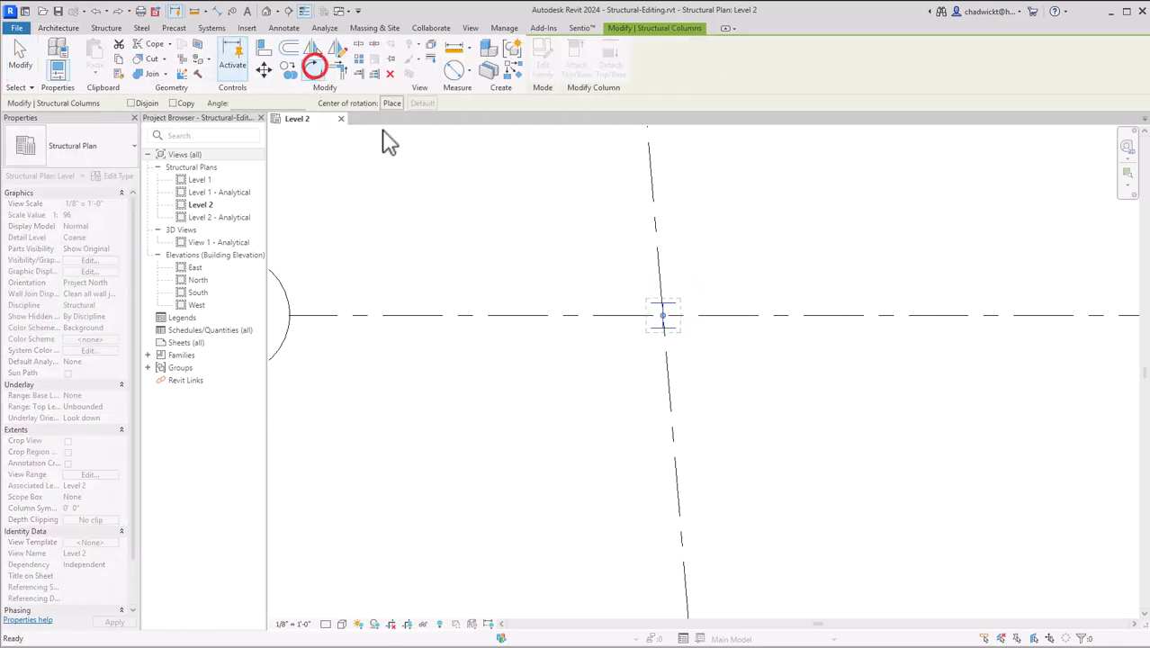
left_click(835, 316)
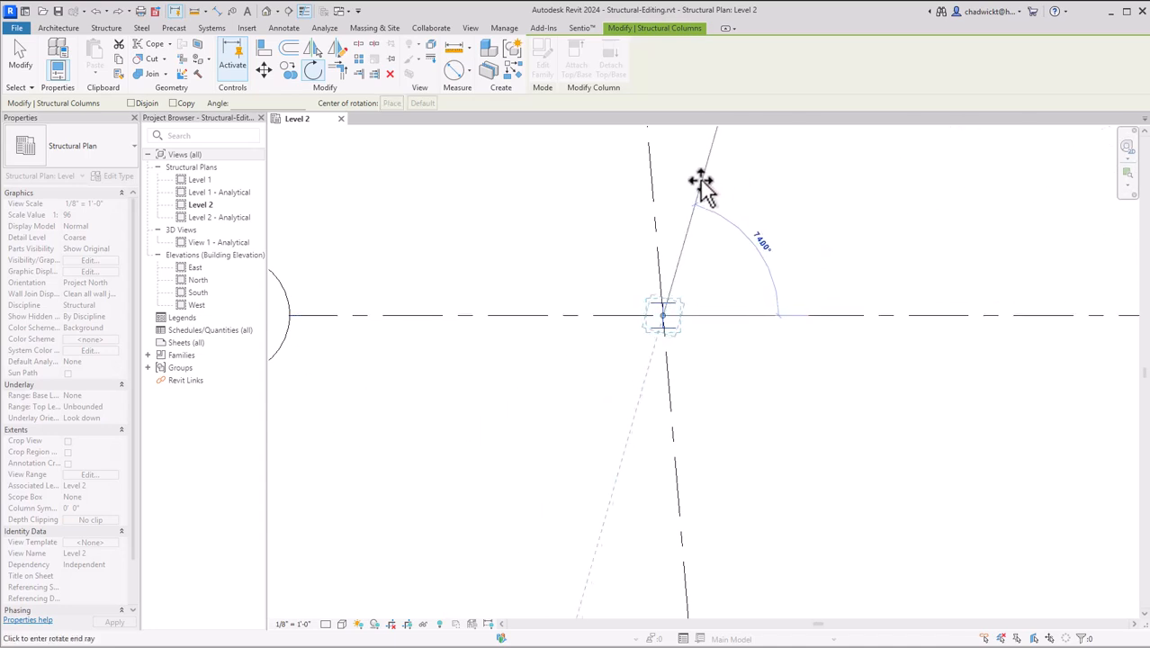
left_click(654, 168)
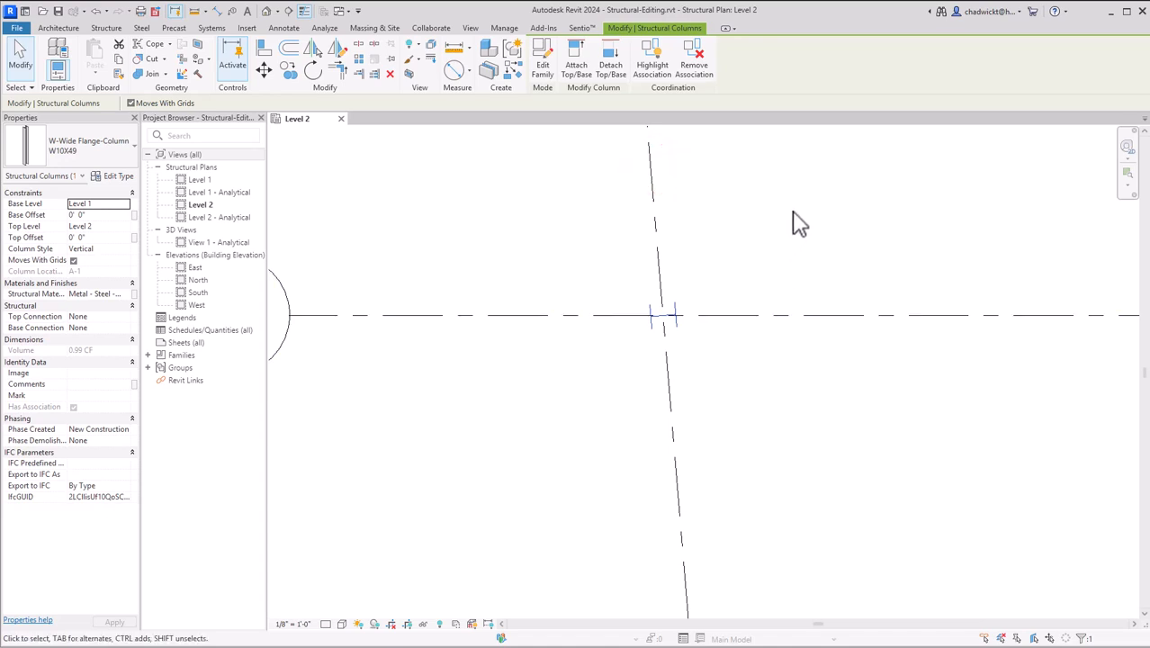
Step: Rotate the column at grids B and 1 about its center, from grid line B to the slanted grid line 1
scroll(811, 405, "down", 2)
middle_click_drag(839, 460, 736, 163)
middle_click_drag(739, 382, 729, 292)
left_click(691, 308)
scroll(667, 324, "up", 2)
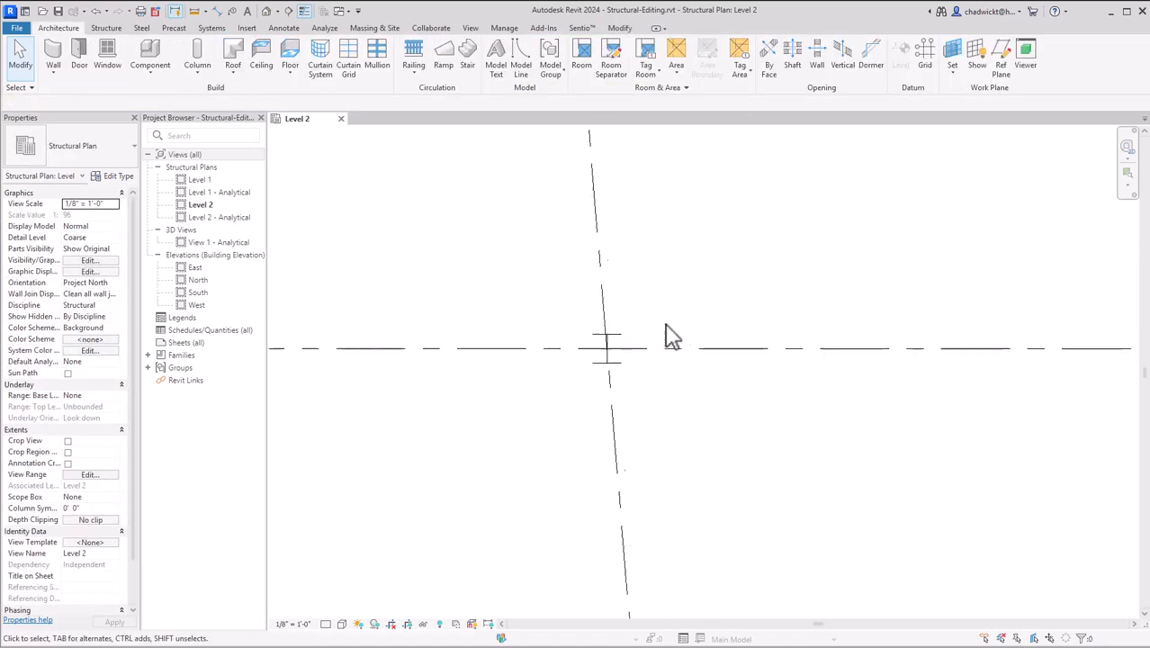
left_click(615, 347)
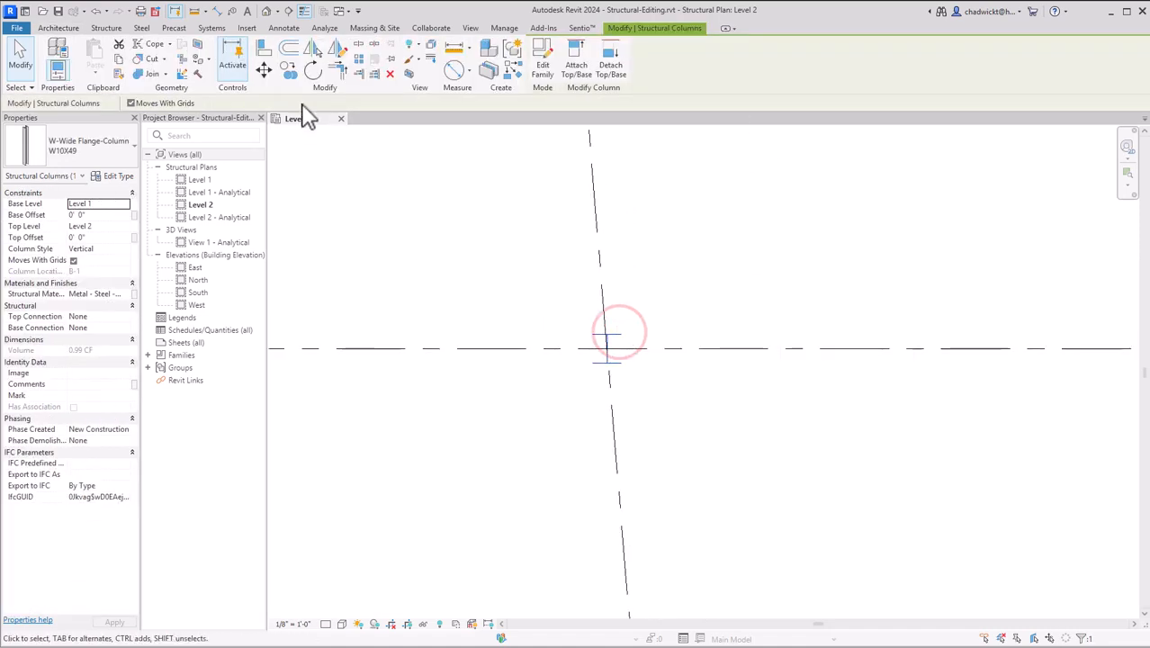
left_click(314, 70)
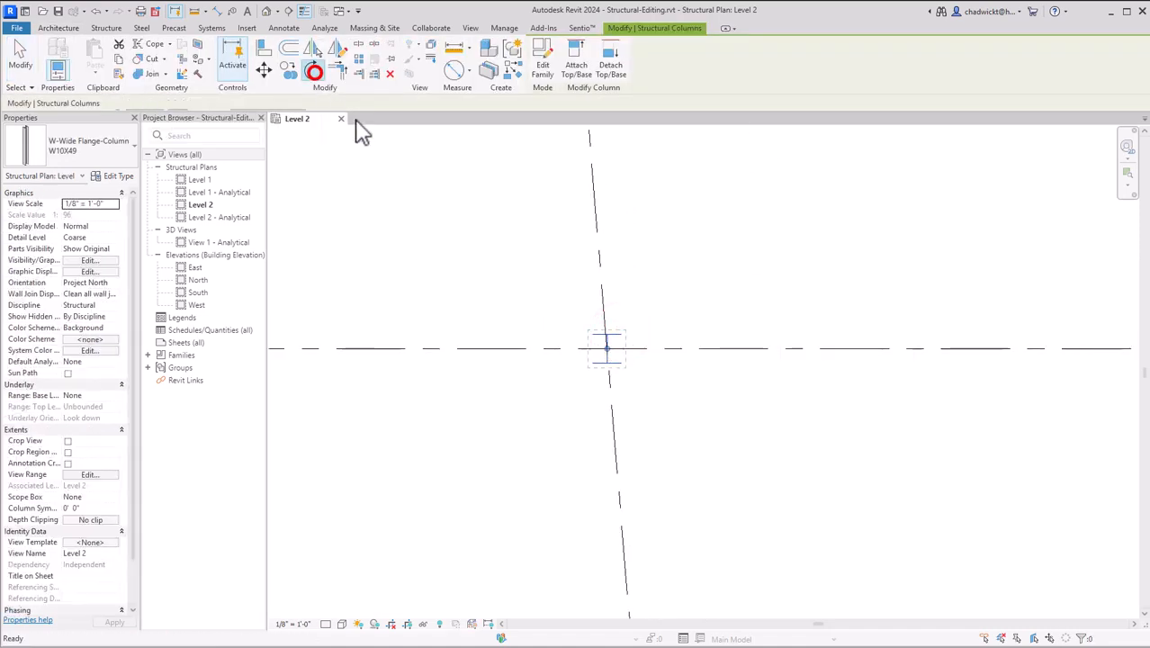
left_click(727, 349)
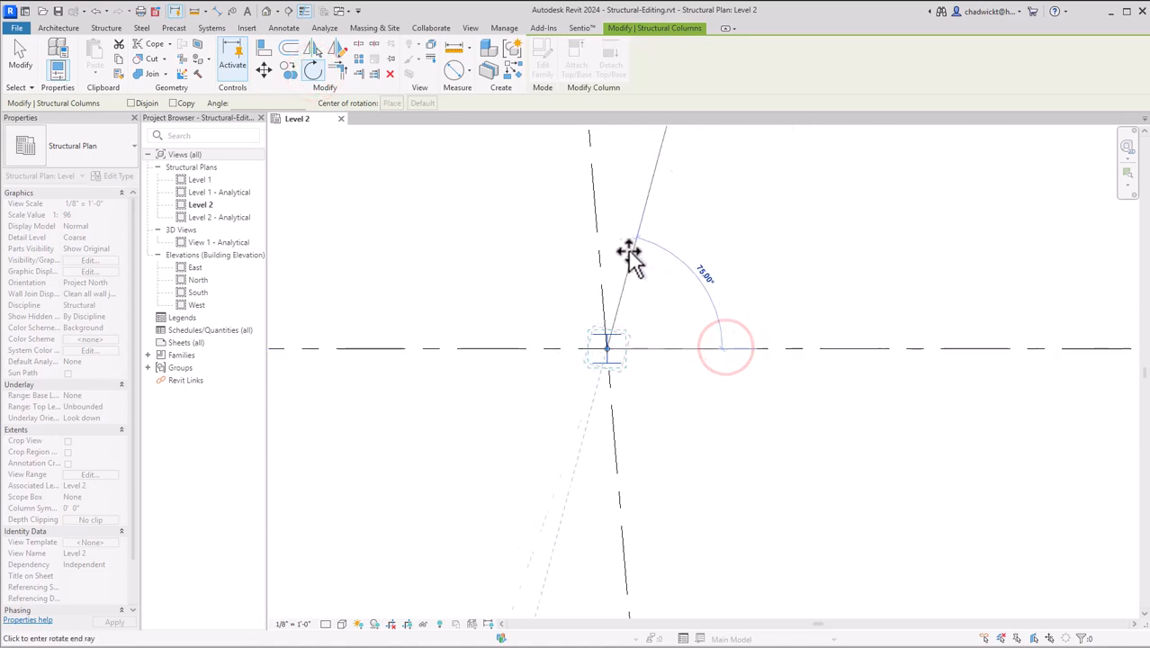
left_click(597, 232)
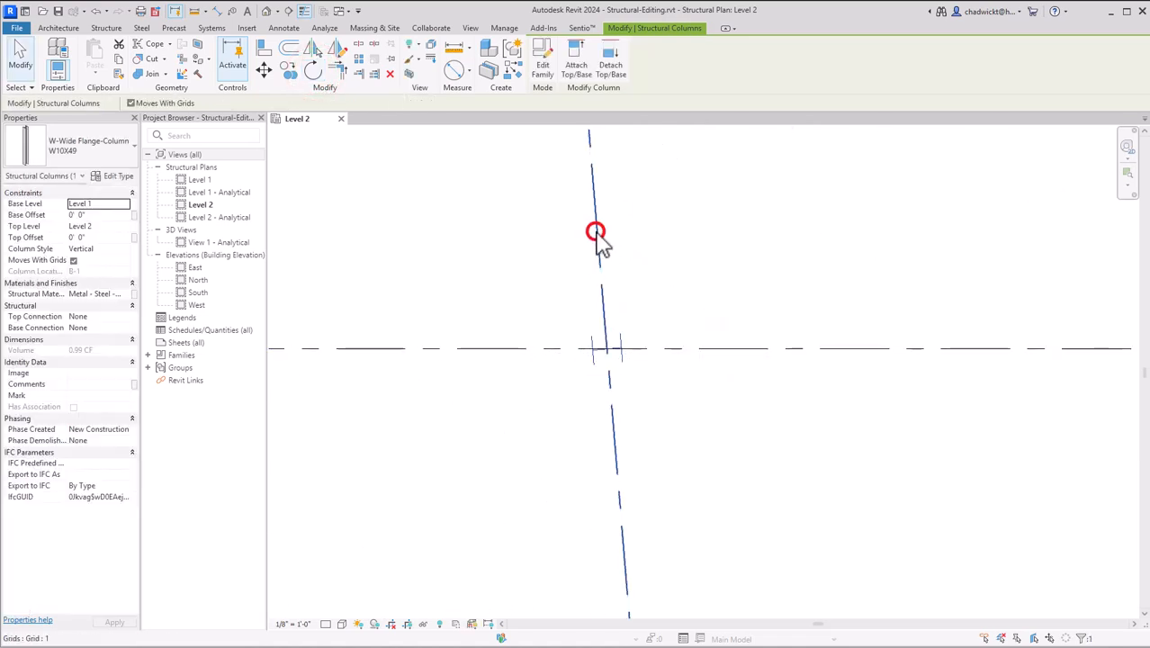
Step: Rotate the column at grids C and 1 from grid line C to the slanted grid line 1, then clear the selection
scroll(715, 306, "down", 2)
left_click(744, 485)
middle_click_drag(763, 492, 687, 191)
middle_click_drag(686, 414, 650, 299)
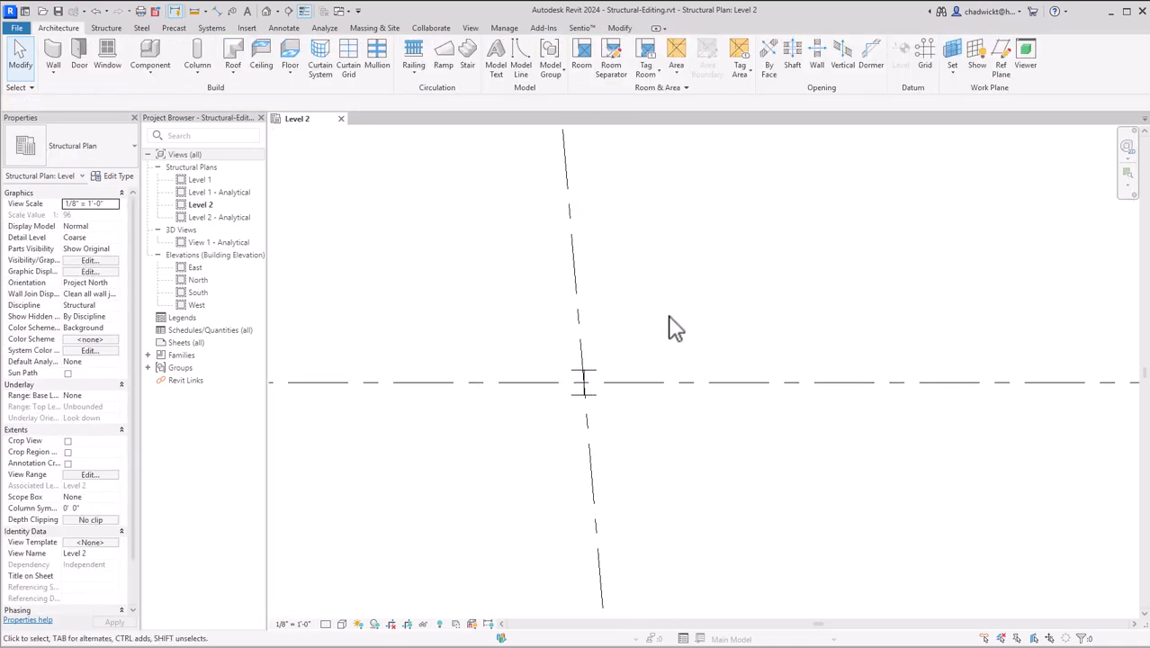
left_click(590, 374)
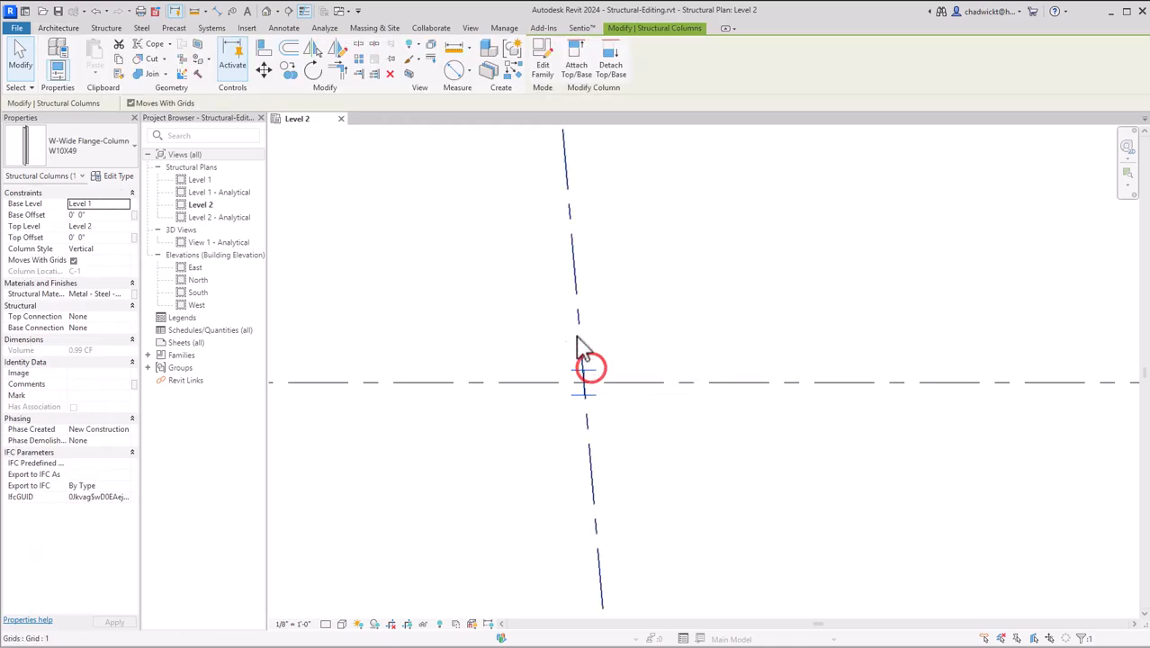
left_click(312, 72)
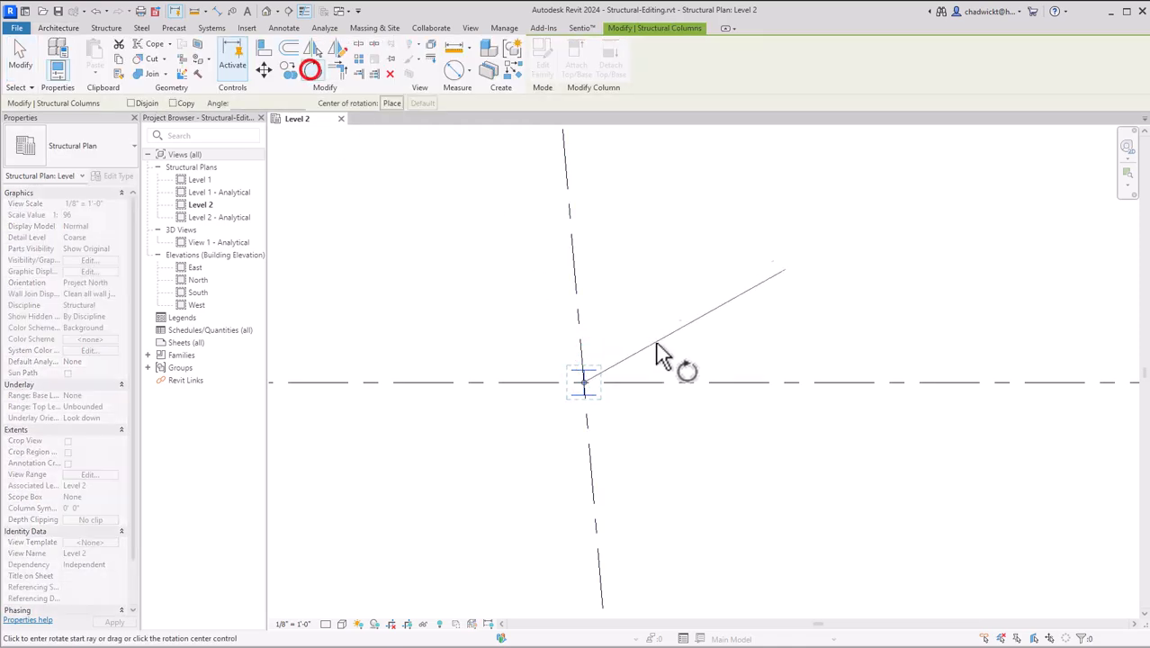
left_click(710, 381)
left_click(574, 284)
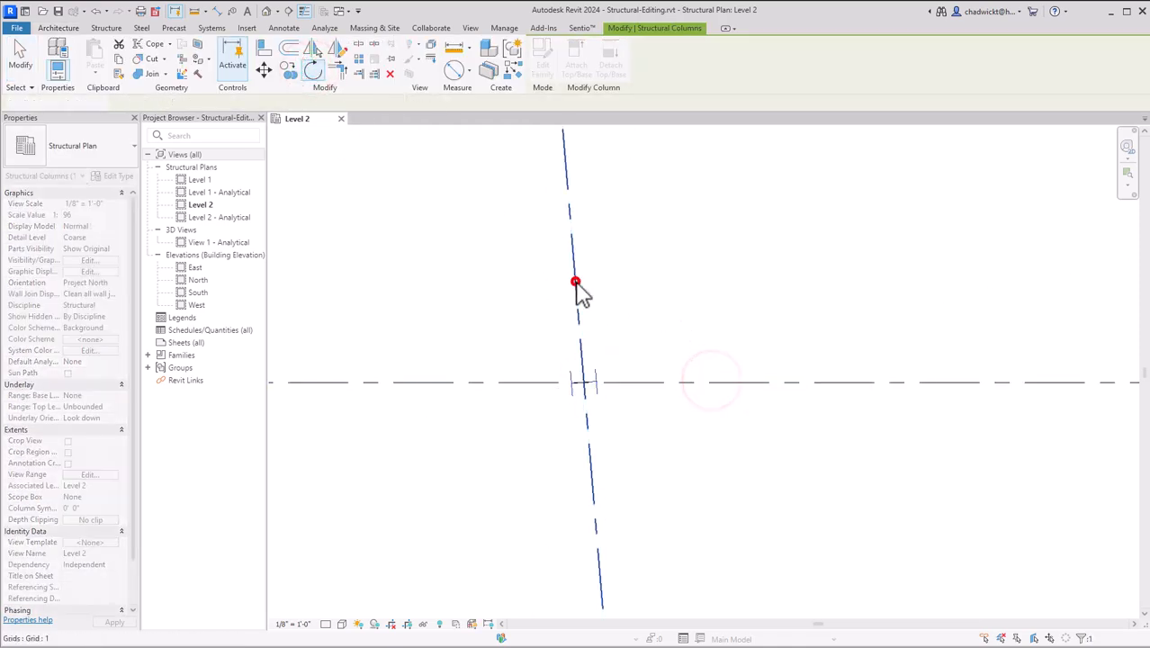
key("Escape")
Step: Rotate the column at grids D and 1 about its center, from grid line D to the slanted grid line 1
middle_click_drag(731, 513, 731, 142)
scroll(645, 426, "down", 2)
middle_click_drag(677, 430, 633, 272)
scroll(608, 410, "up", 3)
left_click(591, 405)
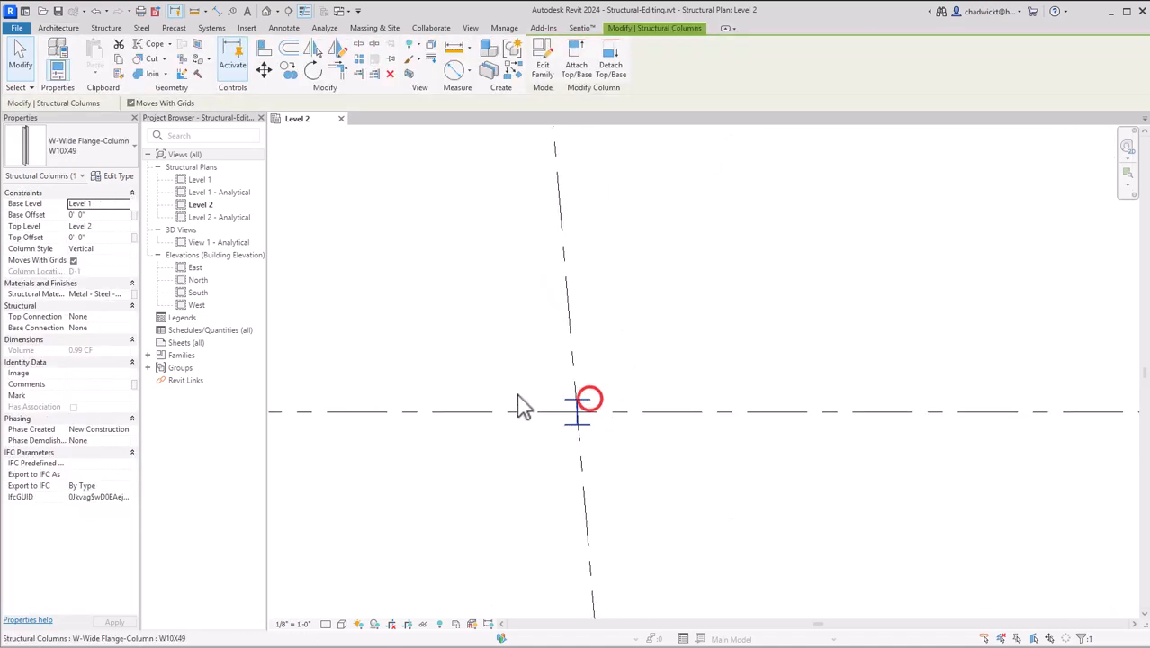
left_click(690, 413)
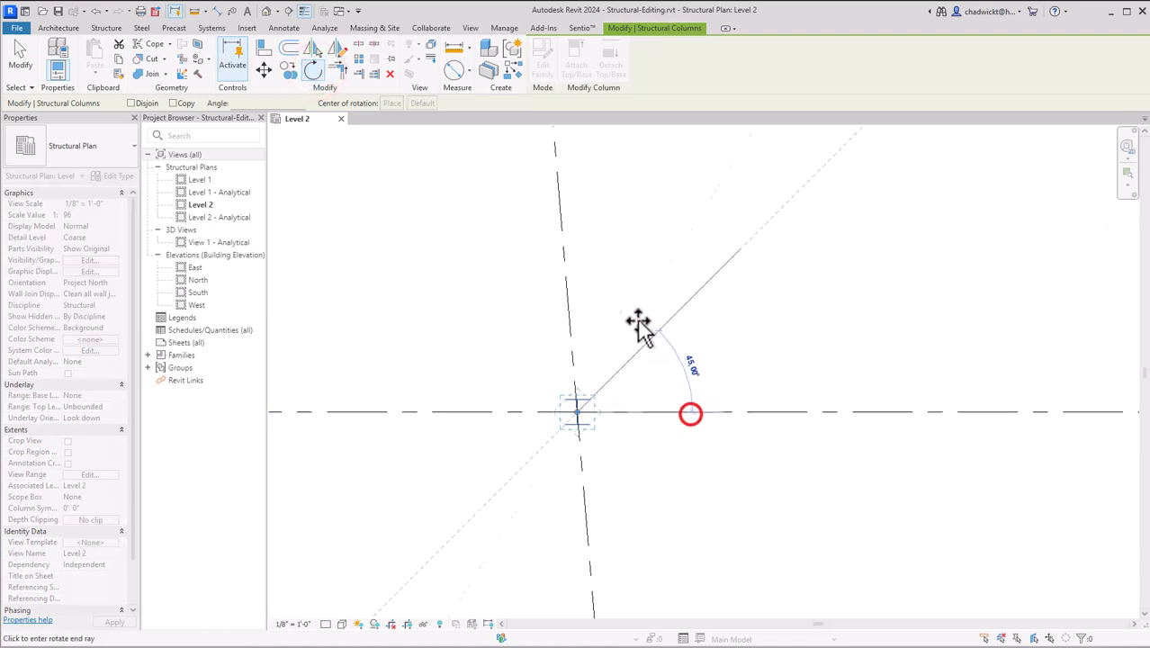
left_click(564, 249)
key("Escape")
Step: Delete grid line 4 and all the columns along it
scroll(710, 353, "down", 3)
mouse_move(737, 265)
middle_mouse_down()
mouse_move(742, 419)
mouse_move(728, 440)
middle_mouse_up()
scroll(846, 441, "down", 5)
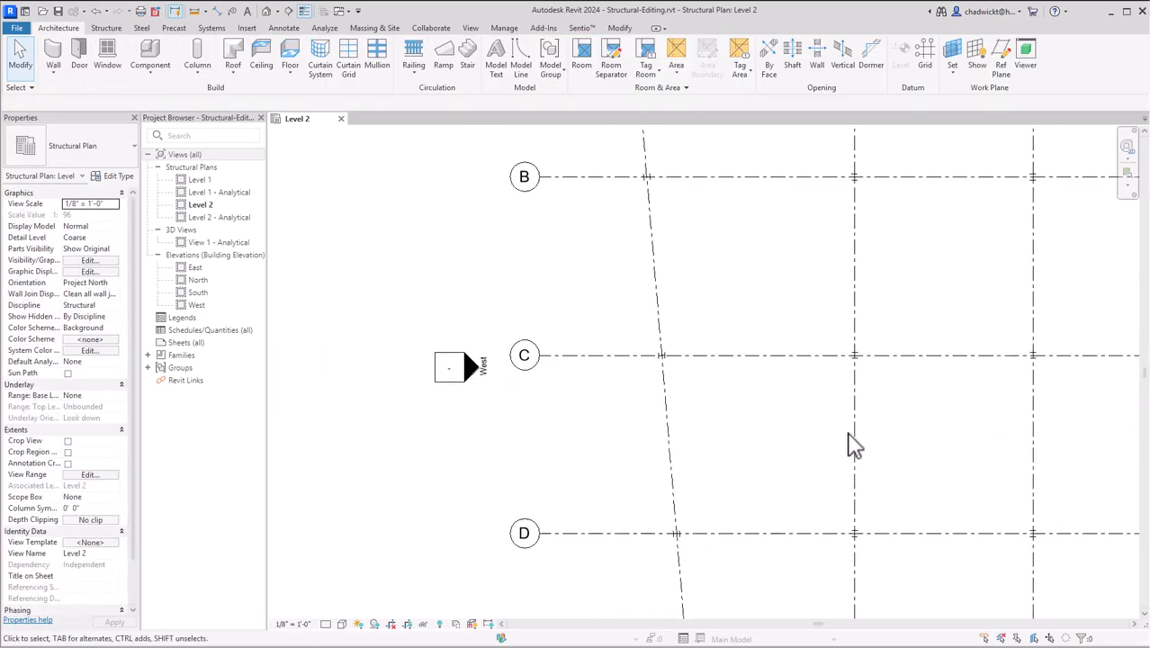
middle_click_drag(902, 439, 697, 418)
scroll(831, 291, "up", 1)
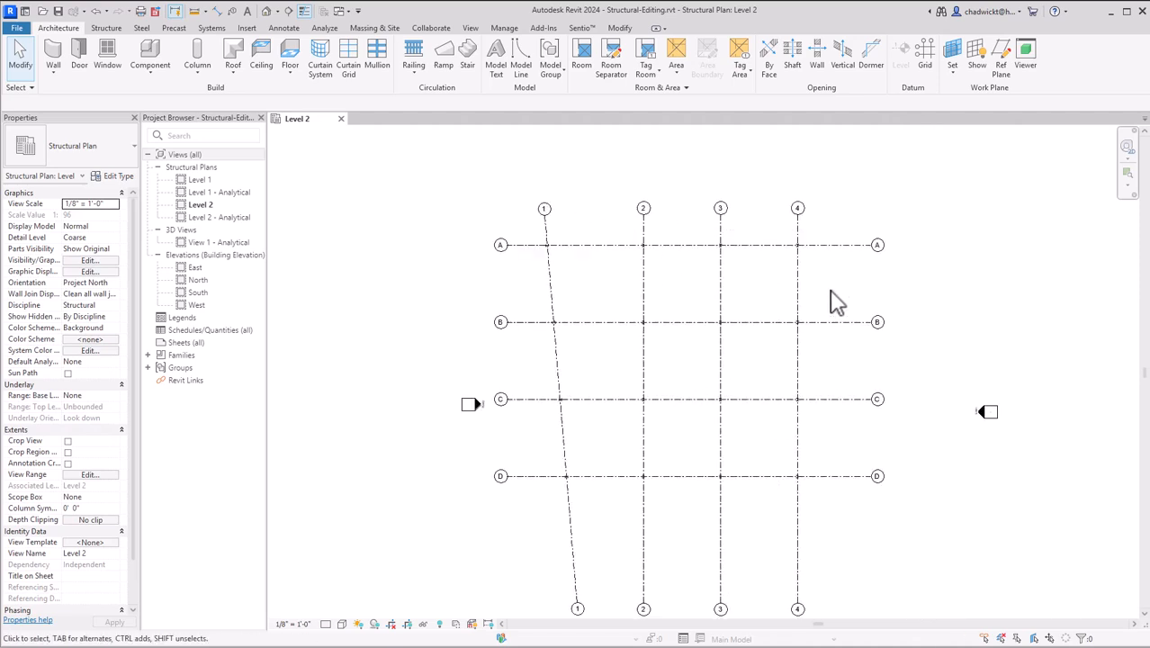
left_click(798, 234)
key("Delete")
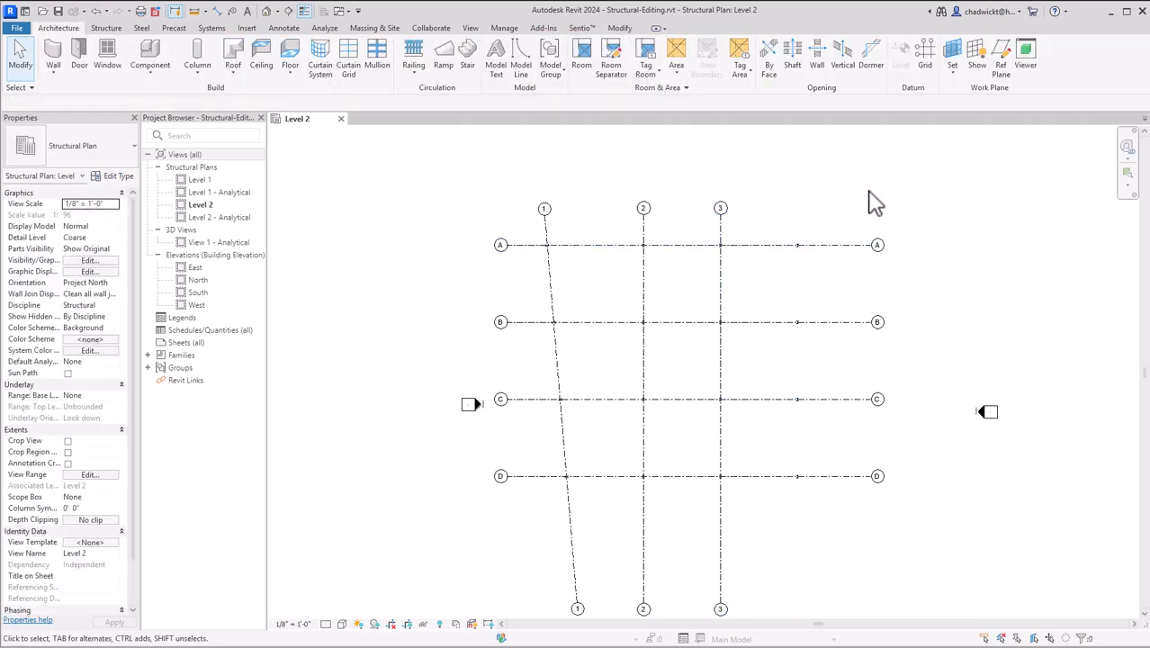
left_click_drag(773, 213, 809, 519)
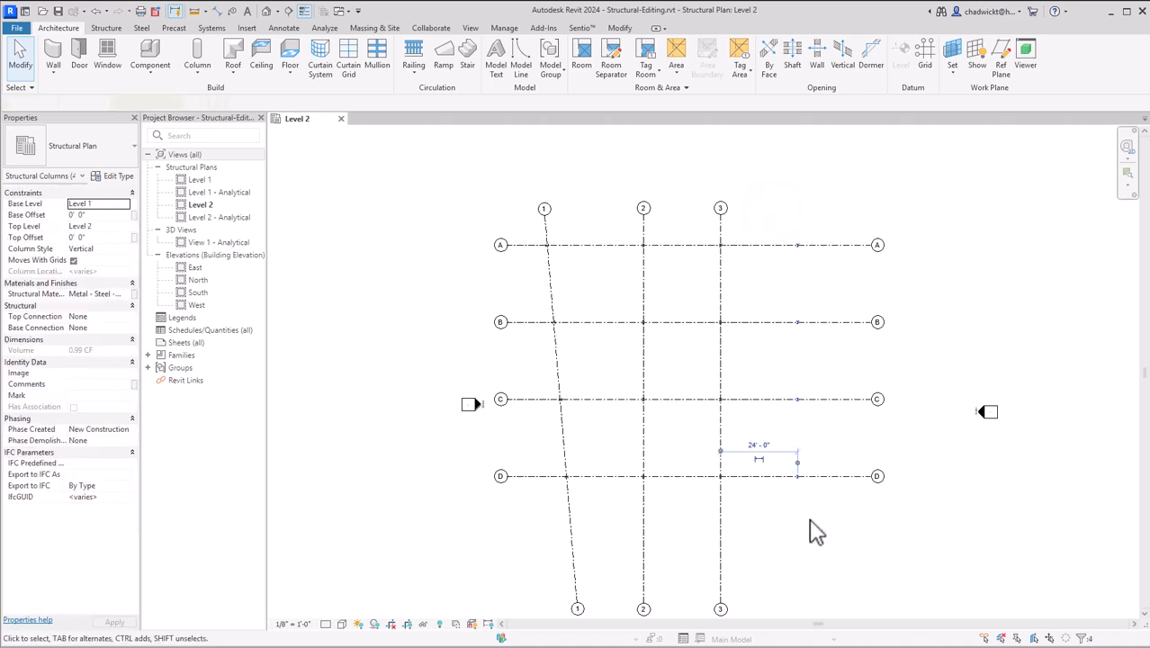
key("Delete")
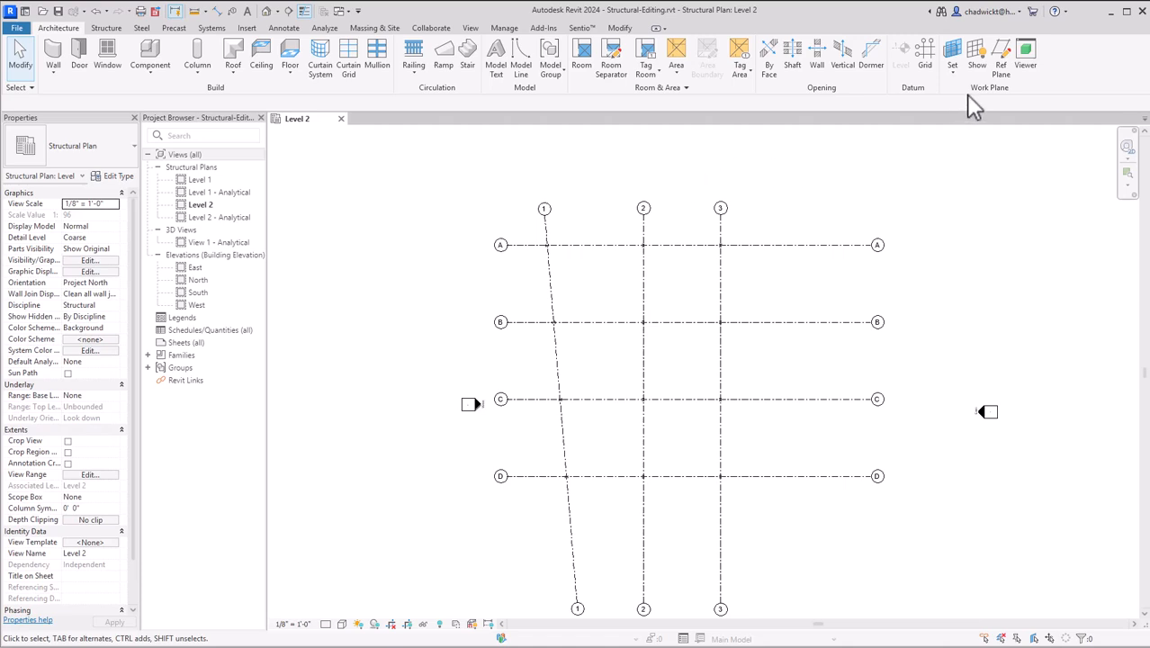
Step: Draw a vertical reference plane between grid lines 2 and 3, spanning the full length of the grids
left_click(1000, 52)
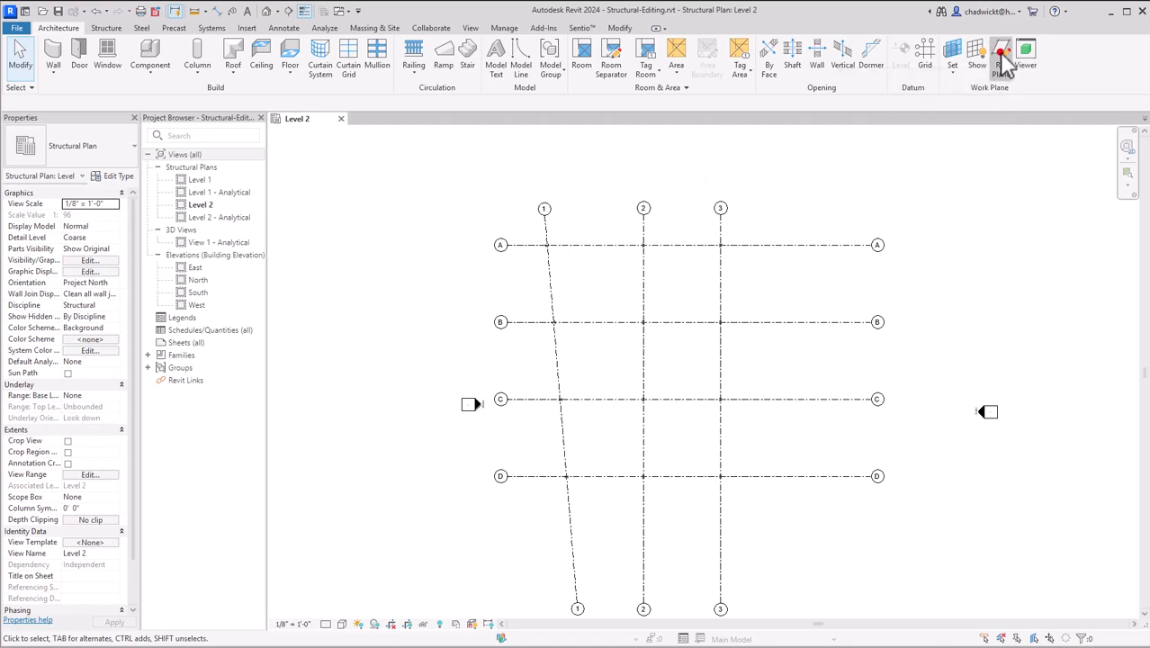
left_click(682, 210)
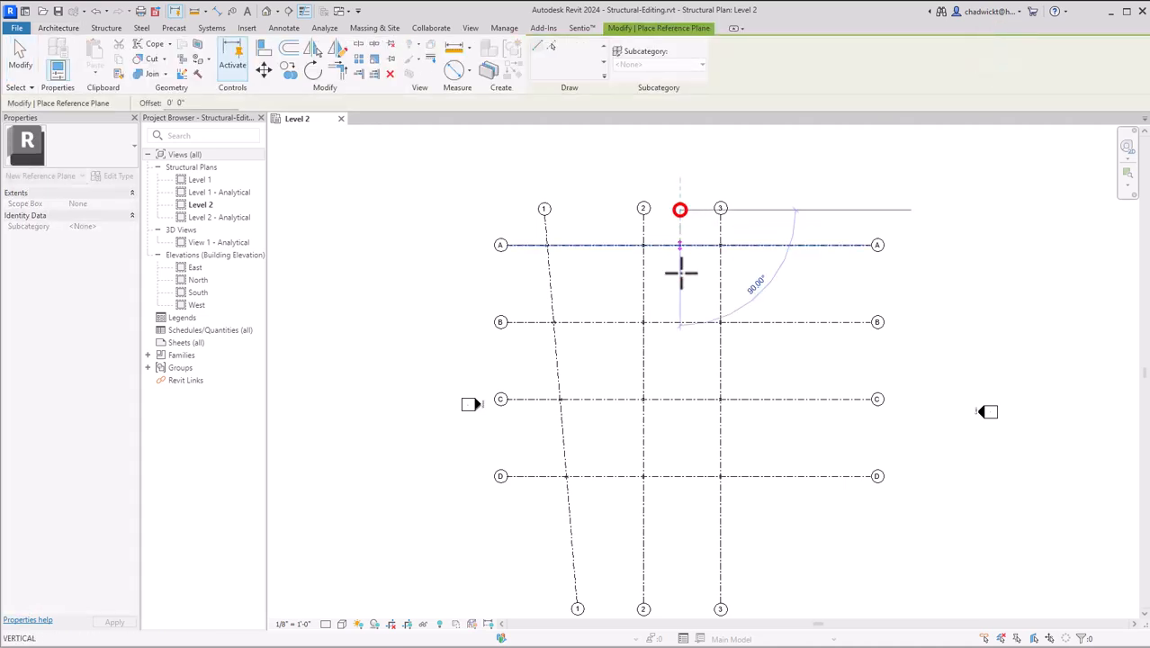
left_click(683, 608)
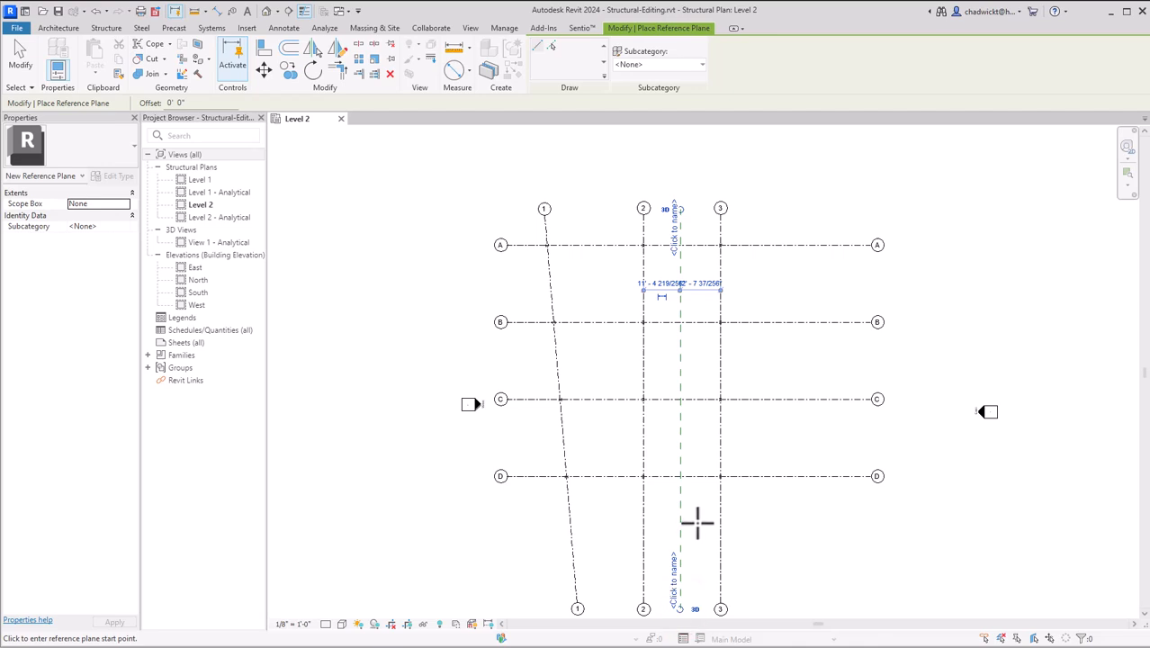
key("Escape")
key("Escape")
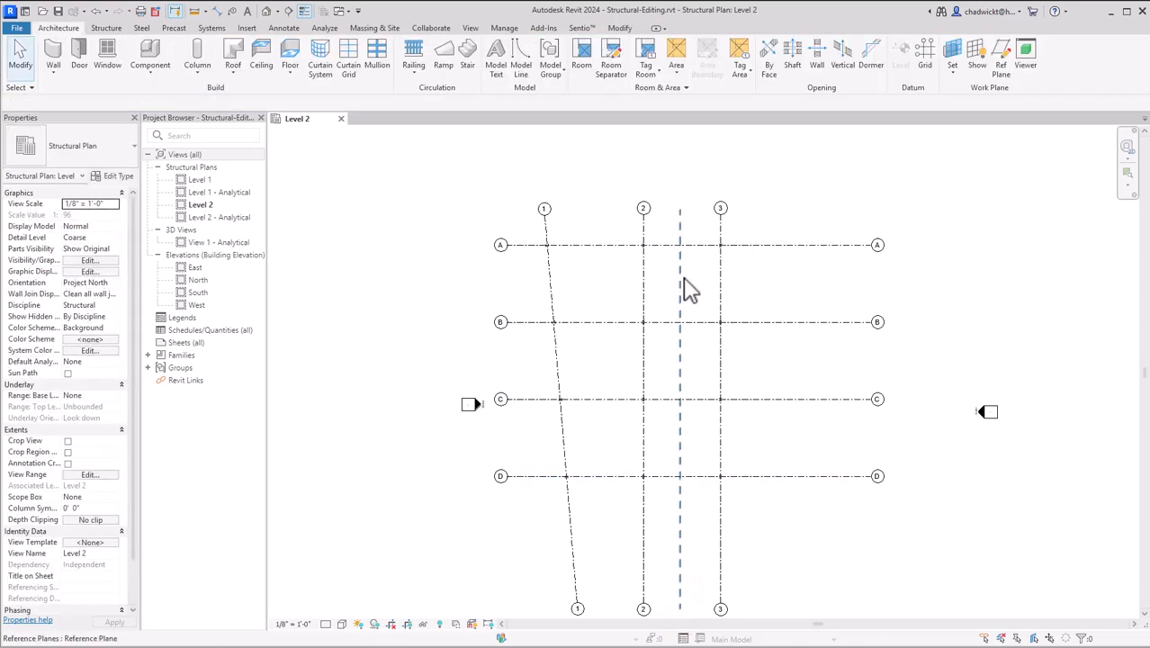
Step: Set the reference plane's distance from grid line 2 to 12' so it lies midway between grids 2 and 3
left_click(686, 289)
scroll(679, 290, "up", 3)
scroll(677, 291, "up", 2)
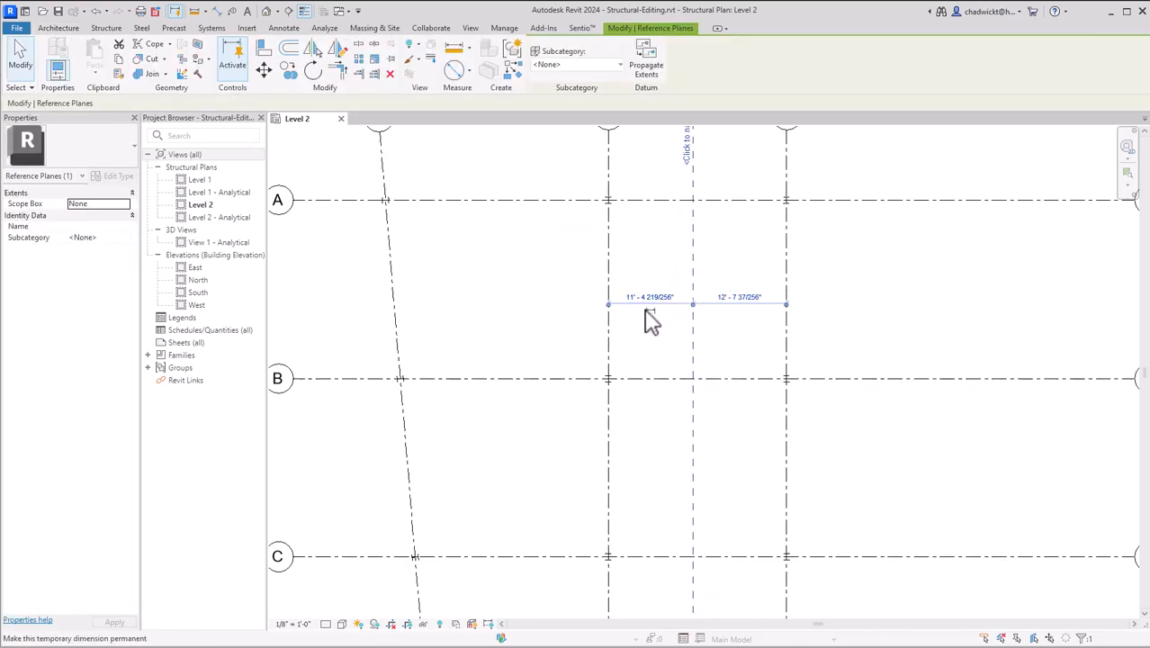
left_click(645, 297)
type("12")
key("Return")
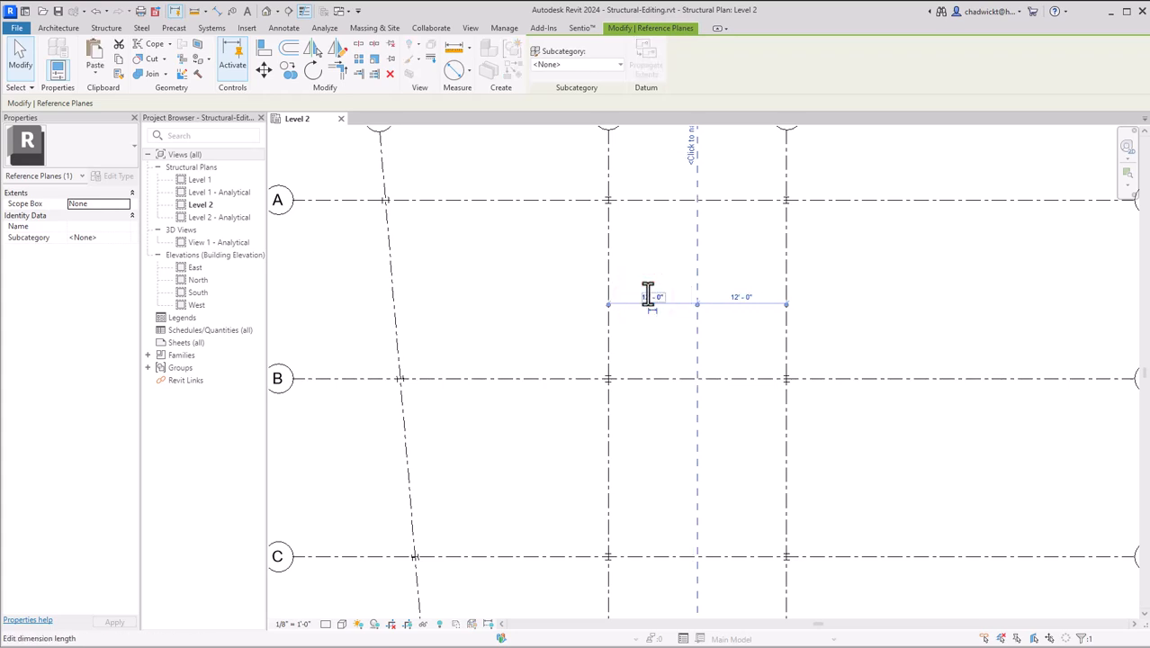
left_click(878, 299)
scroll(893, 331, "down", 5)
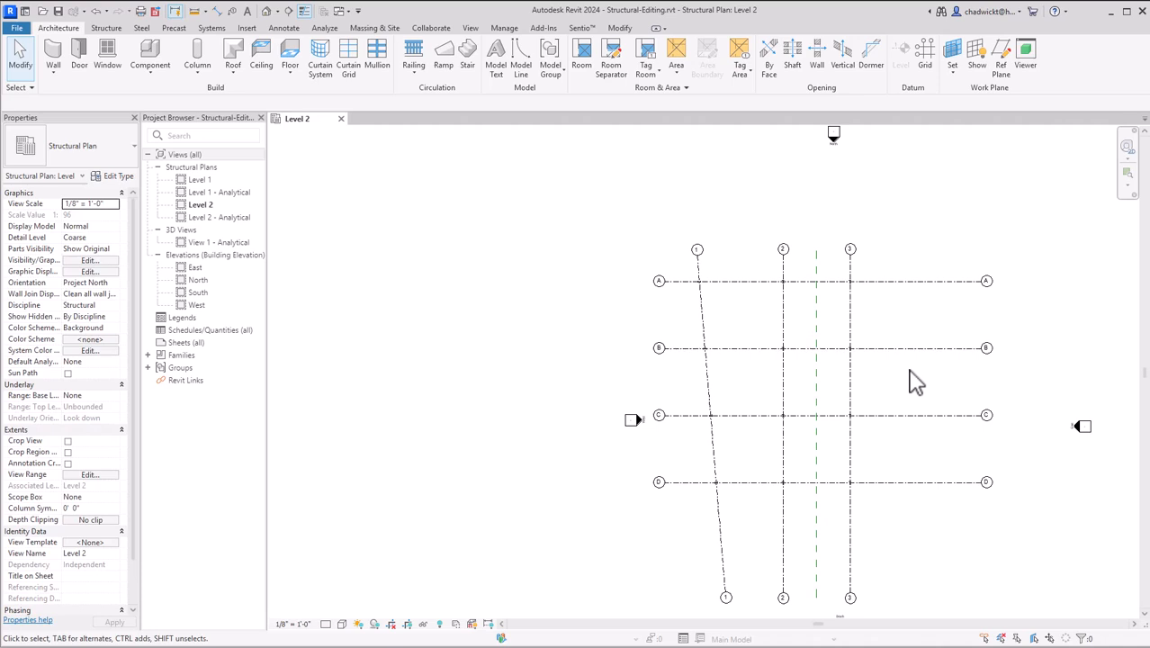
Step: Mirror a copy of slanted grid line 1 and its columns about the reference plane, then clear the selection
middle_click_drag(1048, 431, 1014, 385)
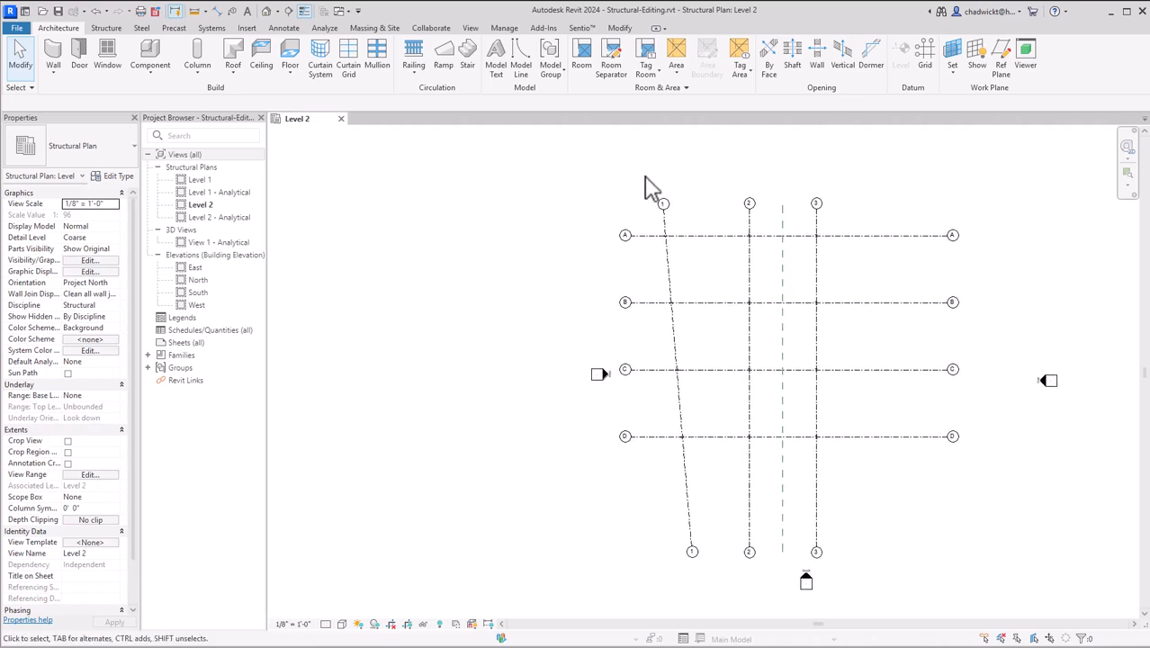
left_click_drag(649, 177, 720, 578)
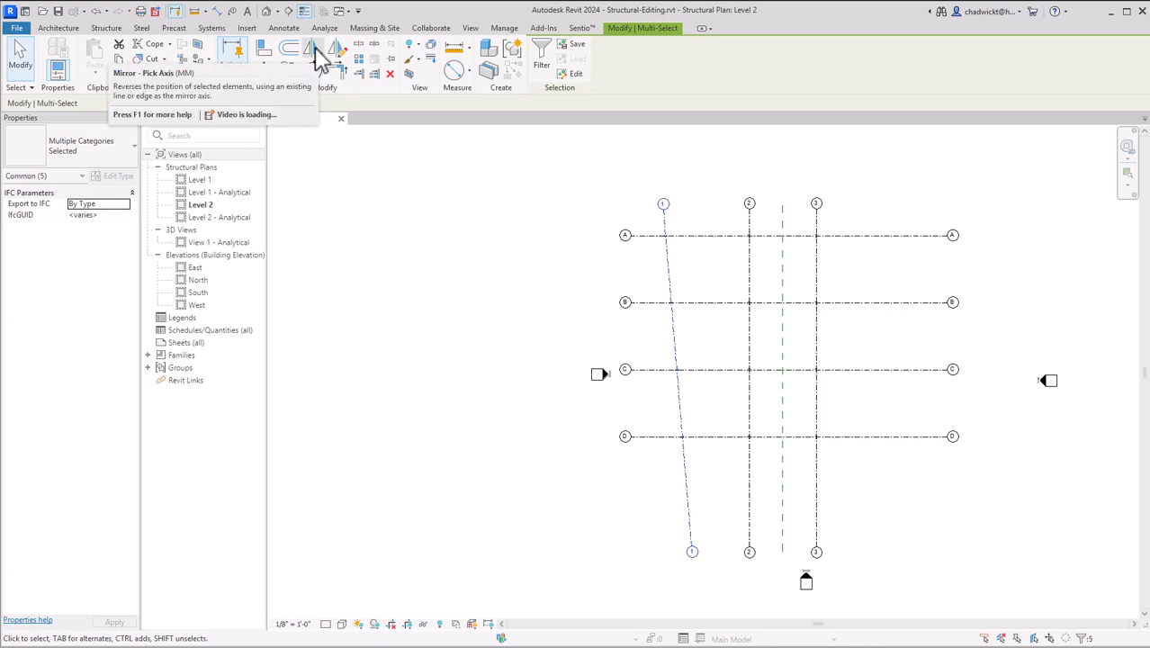
left_click(314, 50)
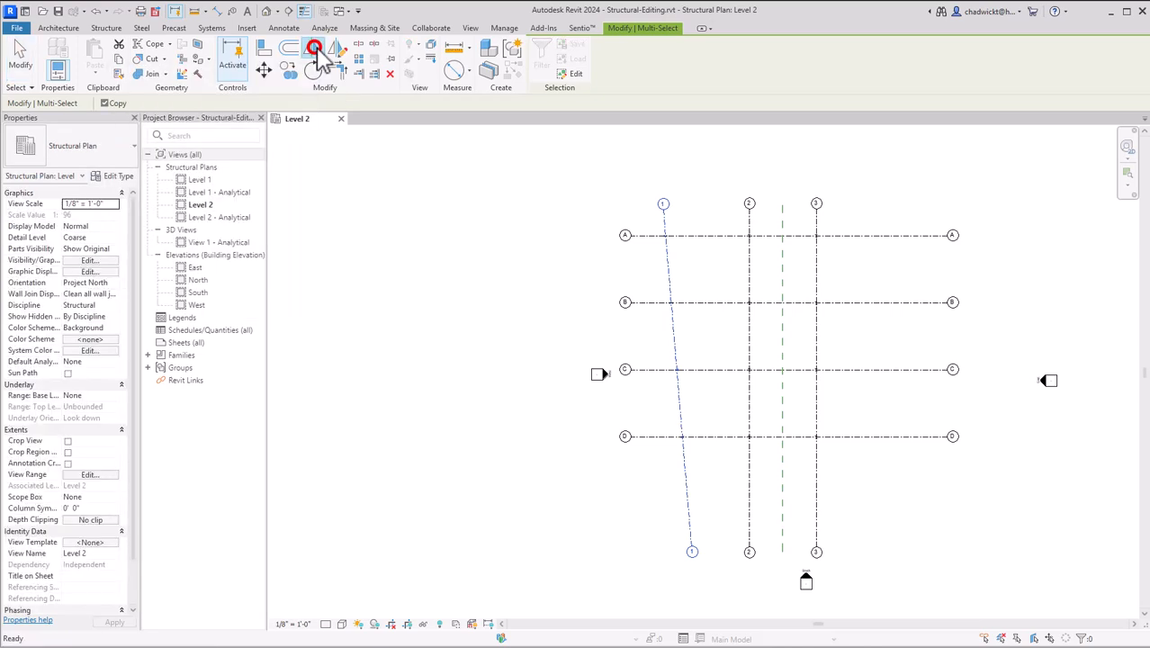
left_click(783, 217)
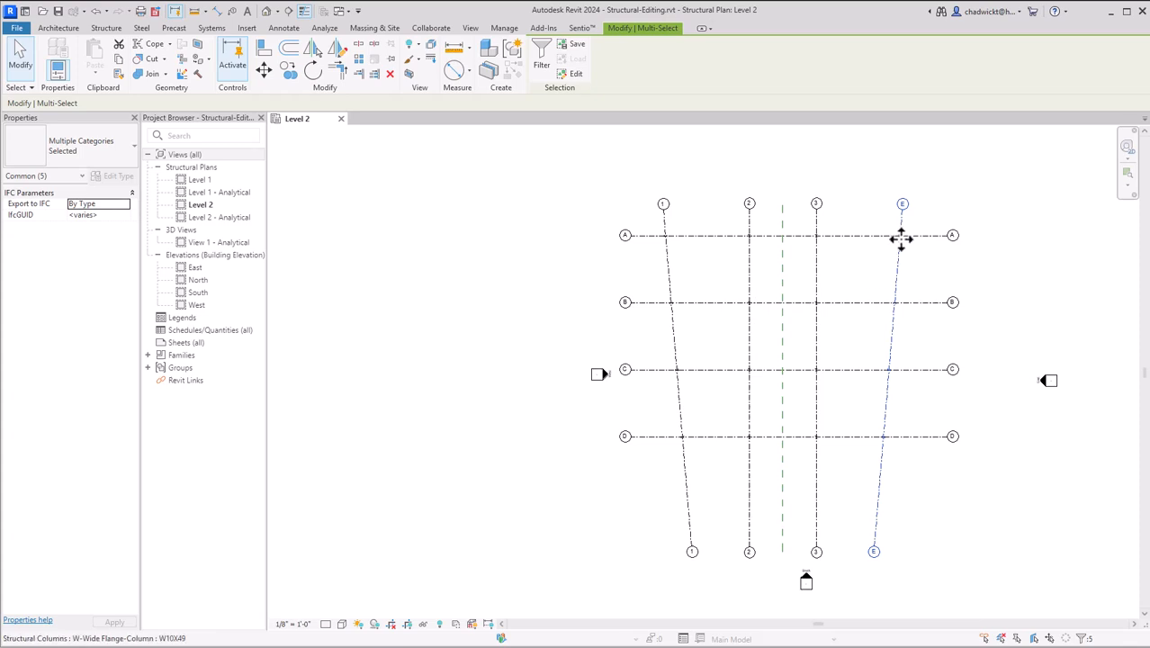
scroll(901, 239, "up", 5)
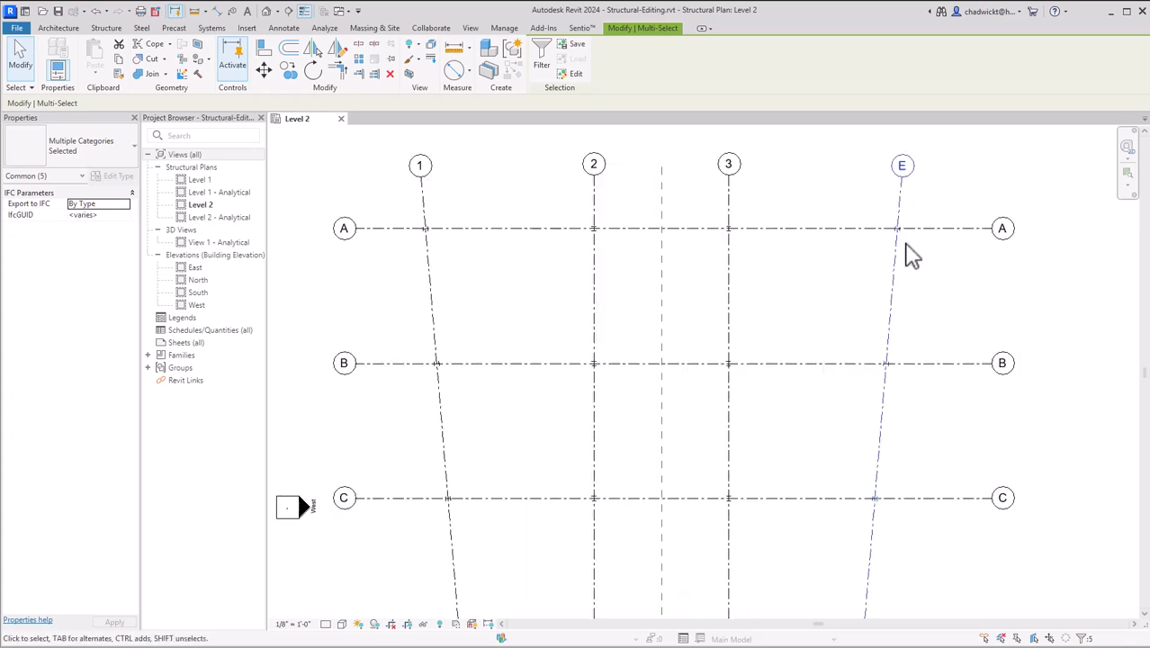
scroll(888, 317, "down", 2)
left_click(908, 331)
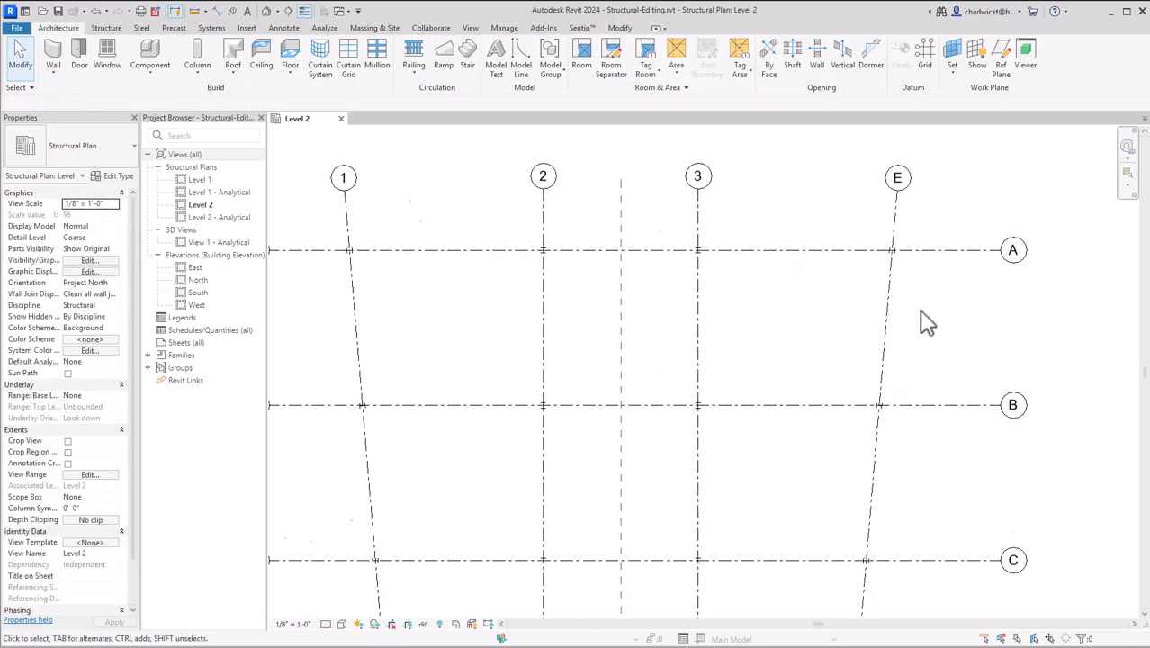
Step: Rename the mirrored grid line as 4
scroll(931, 315, "down", 1)
left_click(903, 198)
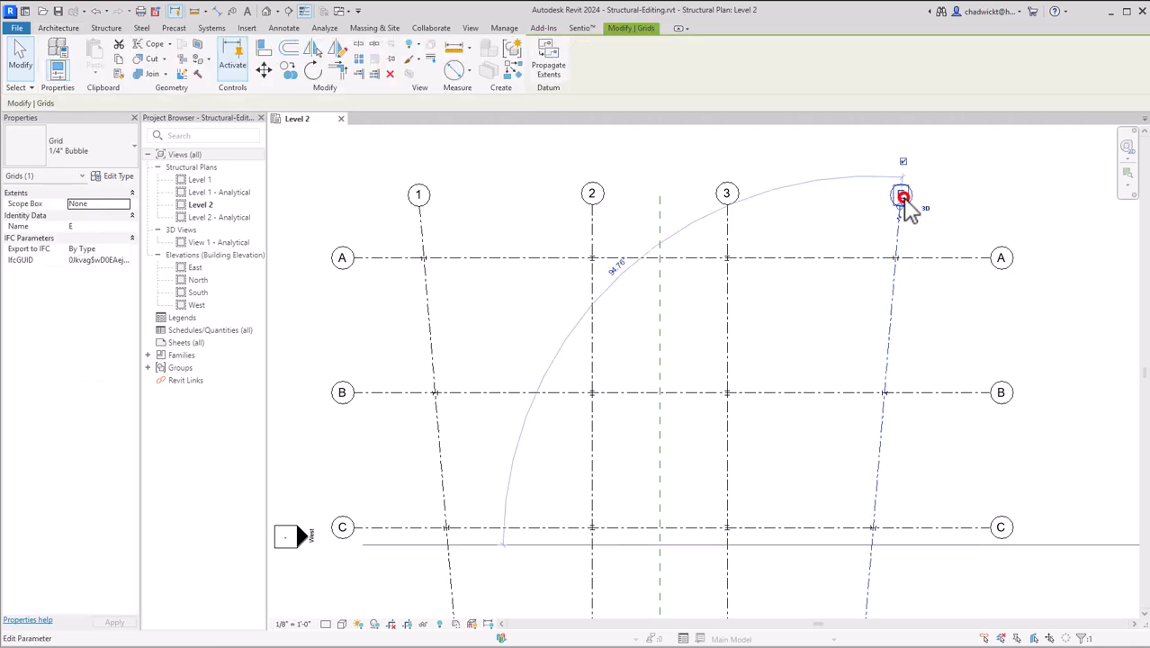
left_click(904, 198)
type("4")
left_click(968, 186)
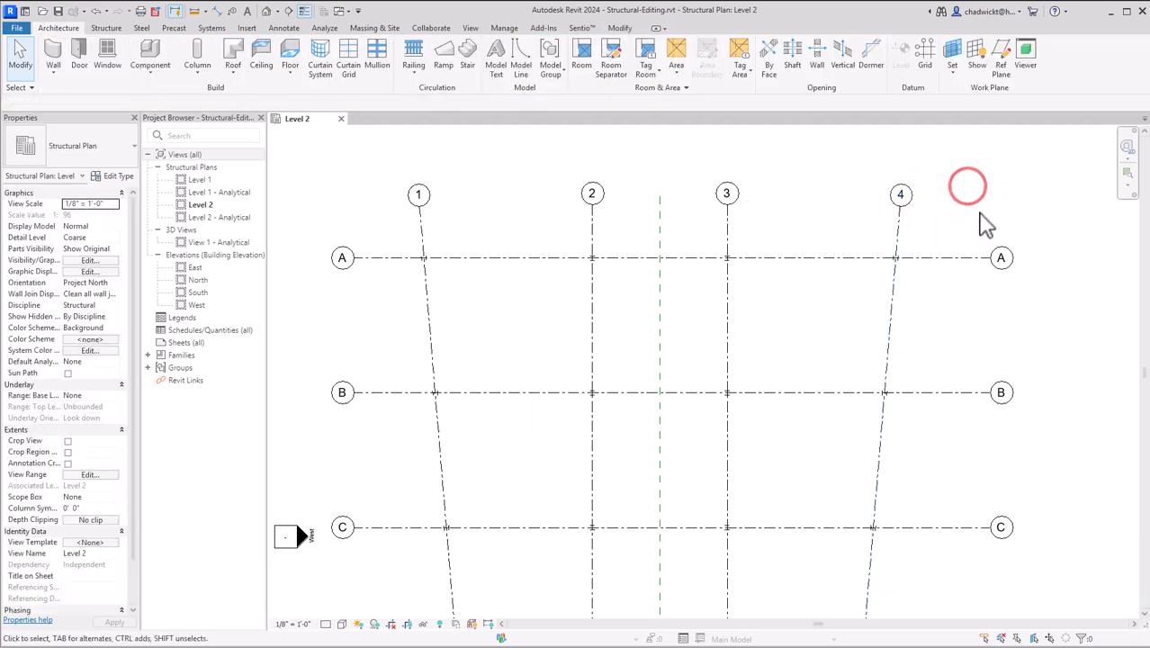
scroll(988, 230, "down", 3)
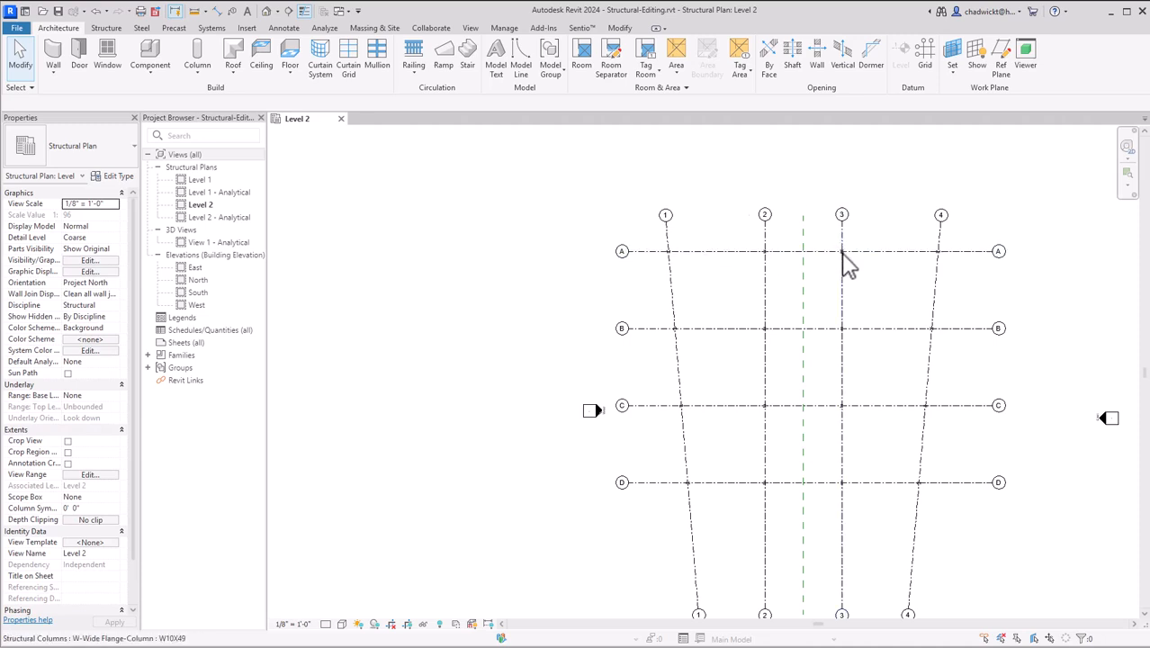
Step: Copy the column at grids A and 3 about 15' along grid line A toward grid line 4
scroll(859, 266, "up", 4)
middle_click_drag(853, 261, 777, 354)
scroll(827, 352, "up", 1)
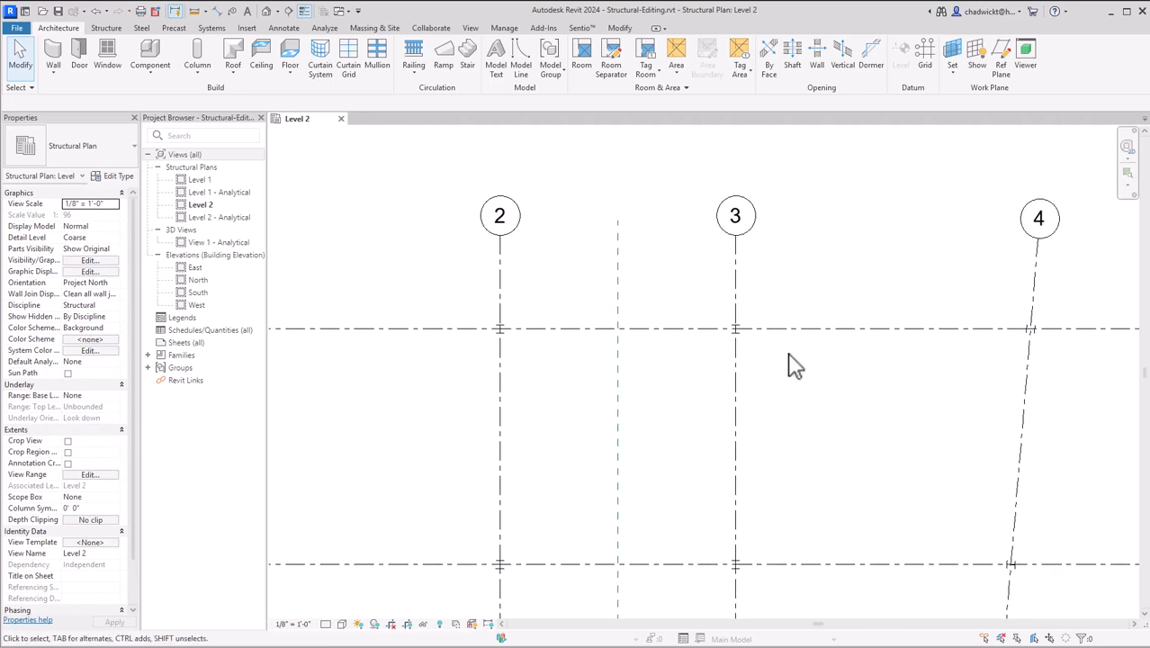
left_click(737, 331)
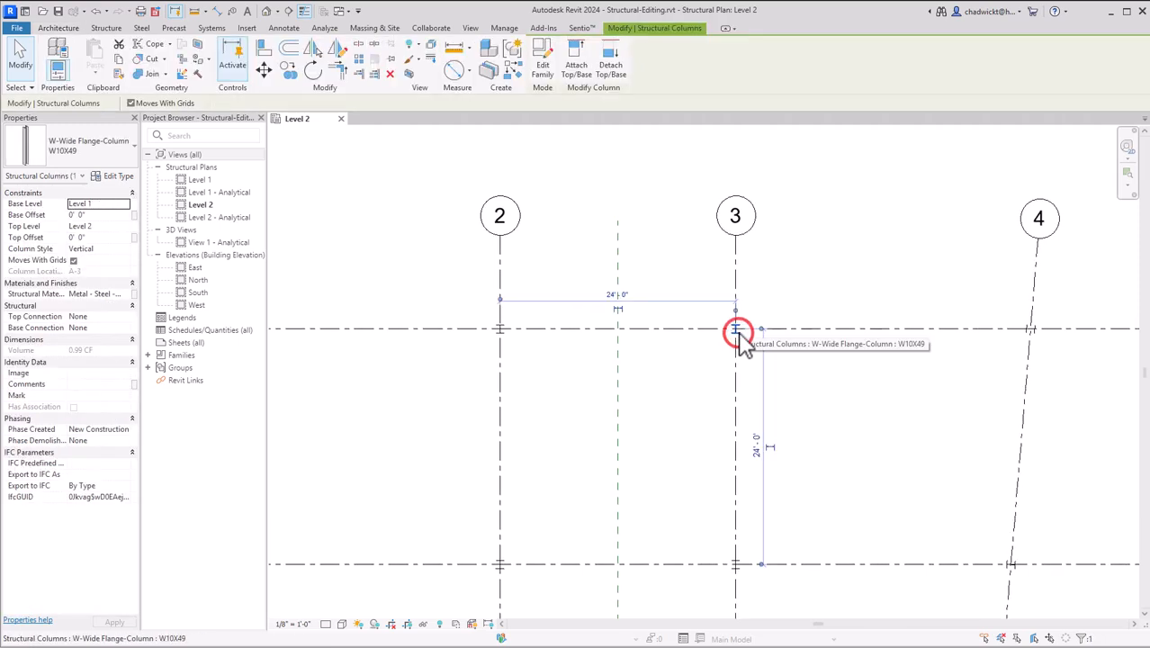
left_click(289, 71)
left_click(736, 269)
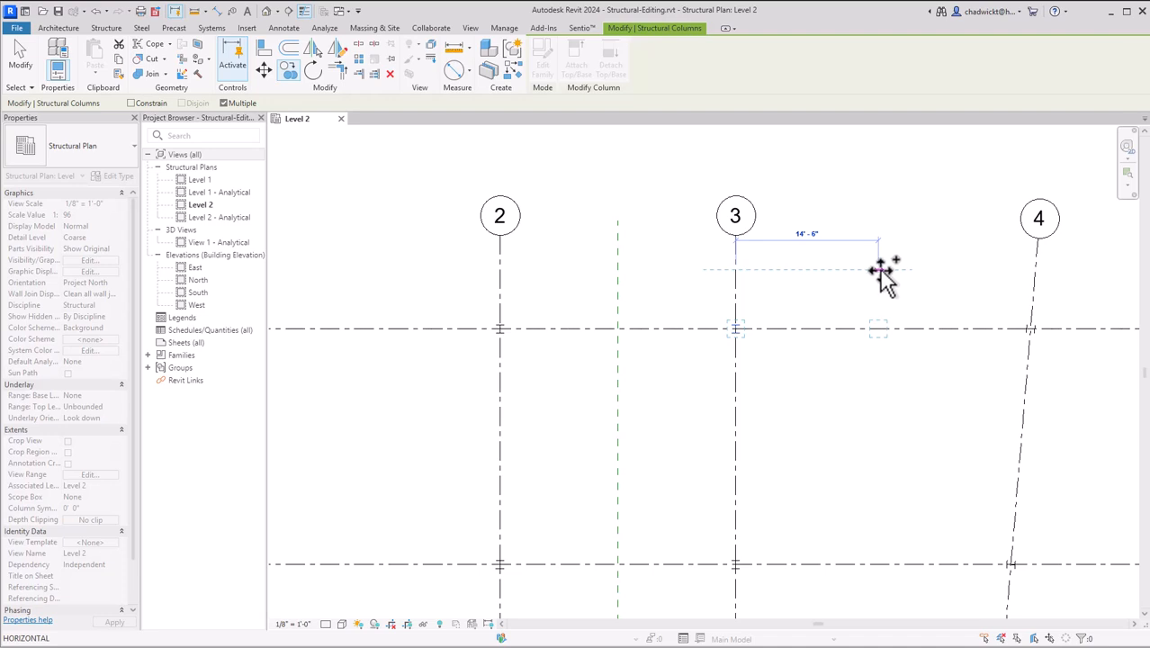
left_click(881, 269)
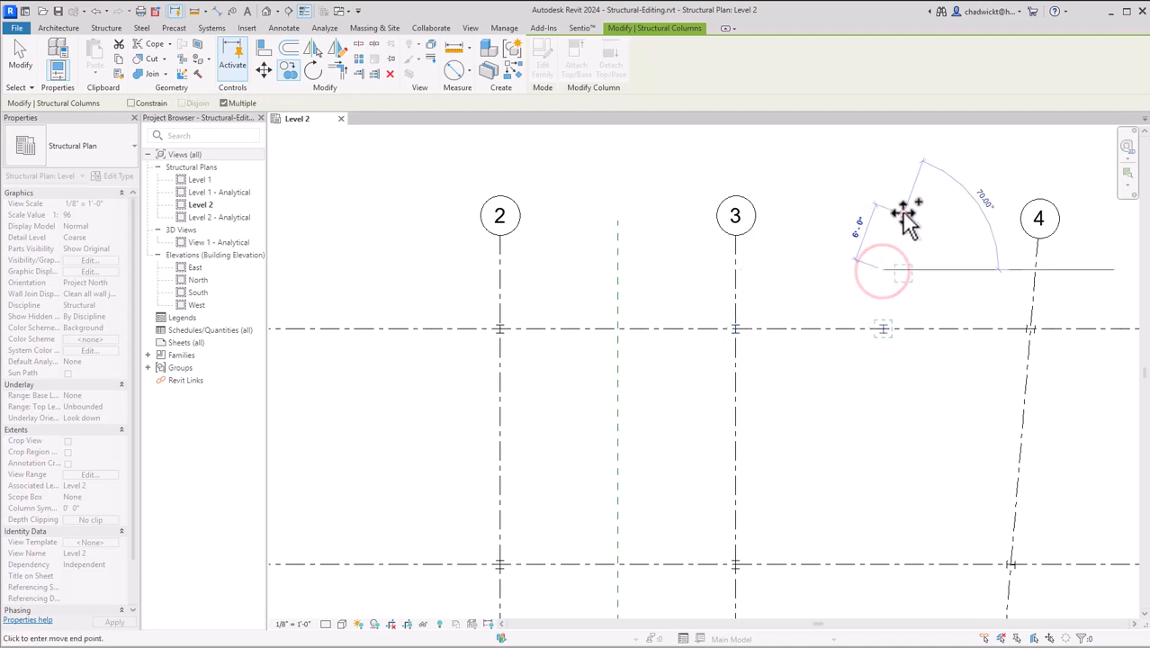
key("Escape")
key("Escape")
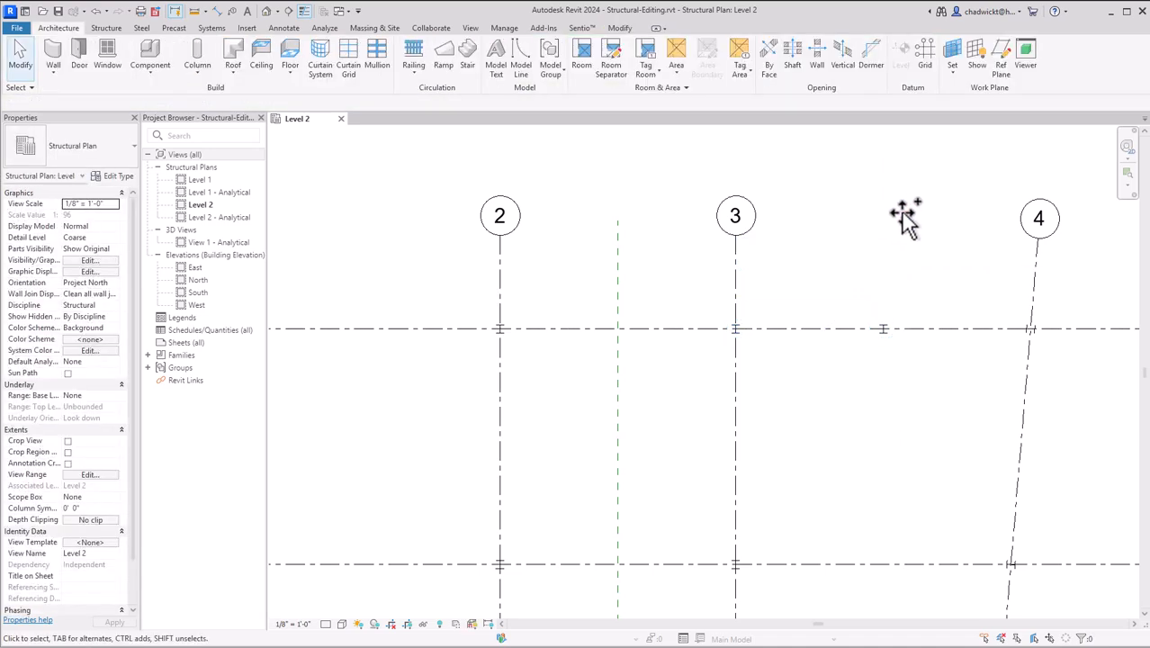
Step: Set up a grouped and associated radial array of 8 members for the column on grid A between grids 3 and 4
middle_click_drag(895, 286, 916, 320)
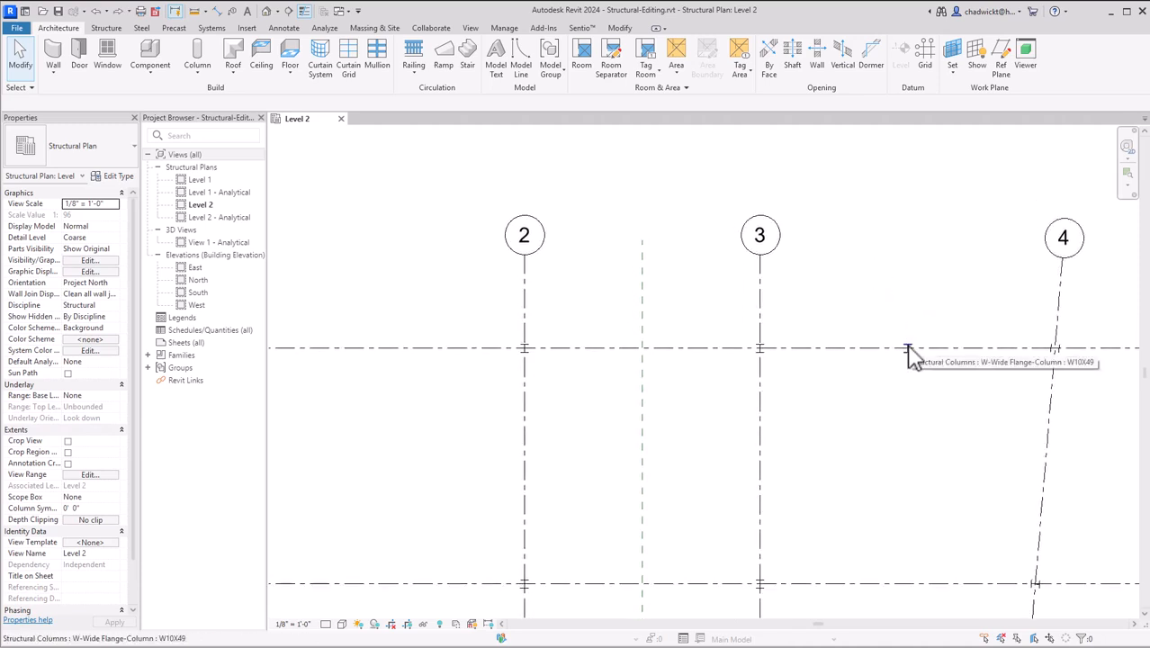
left_click(908, 351)
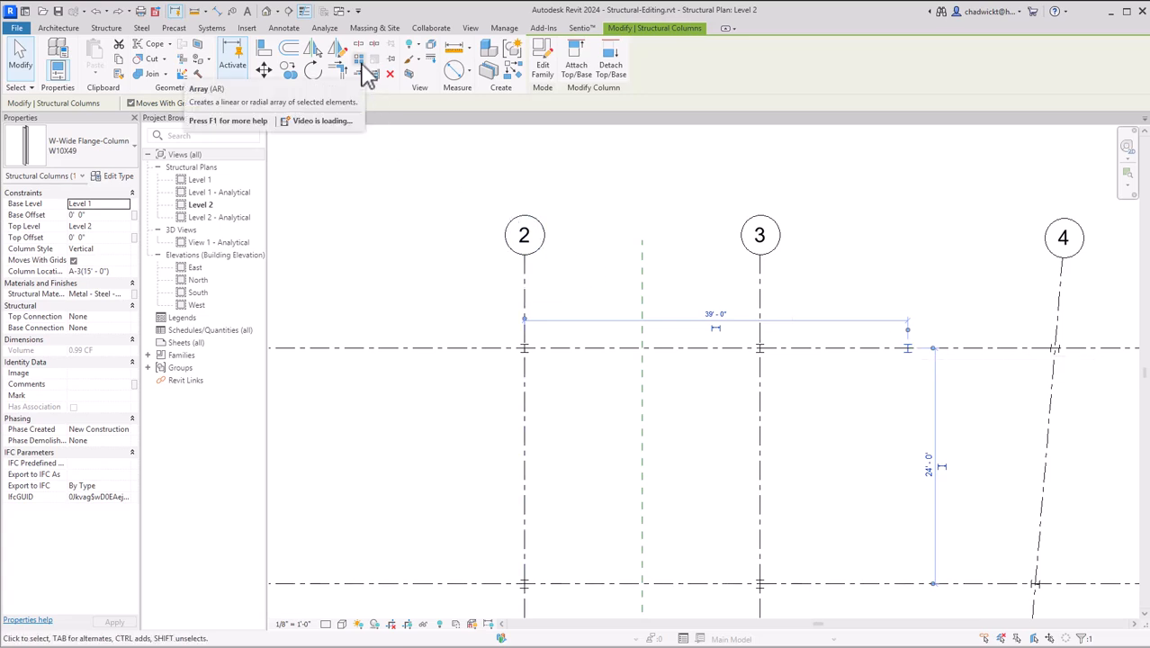
left_click(368, 74)
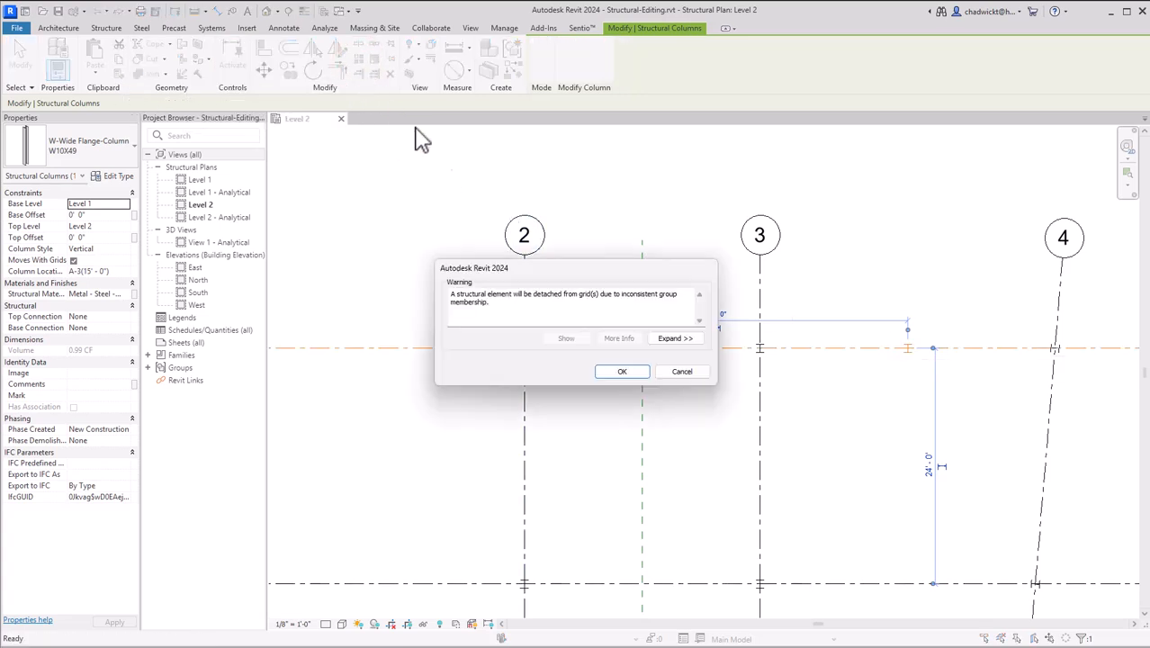
left_click(620, 370)
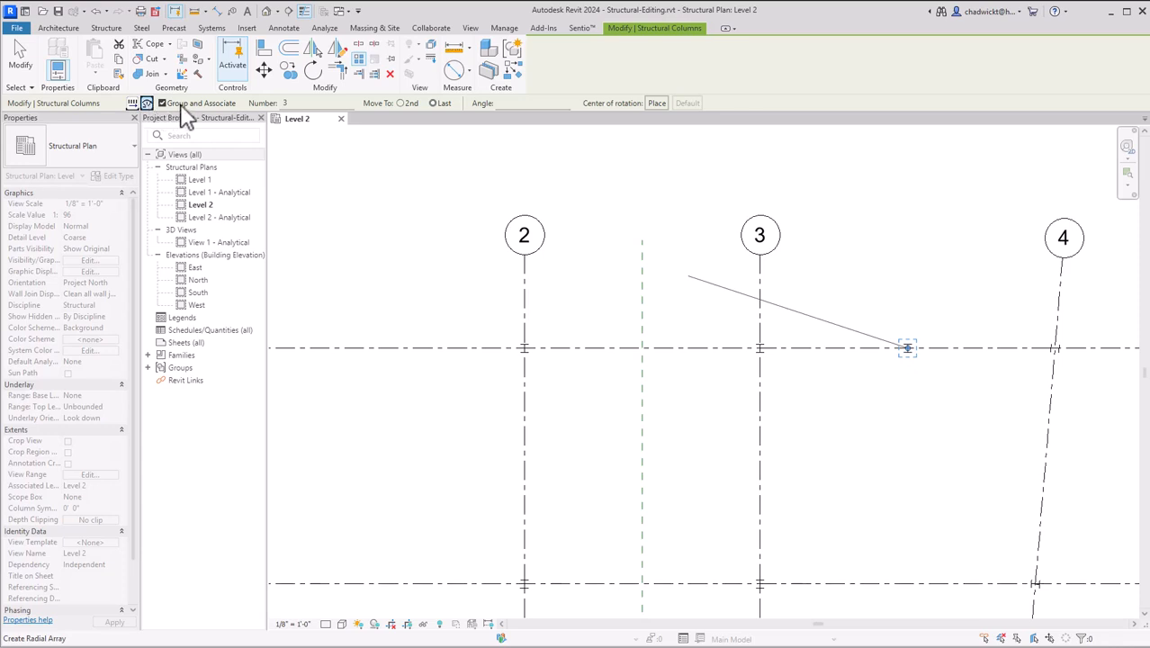
double_click(295, 103)
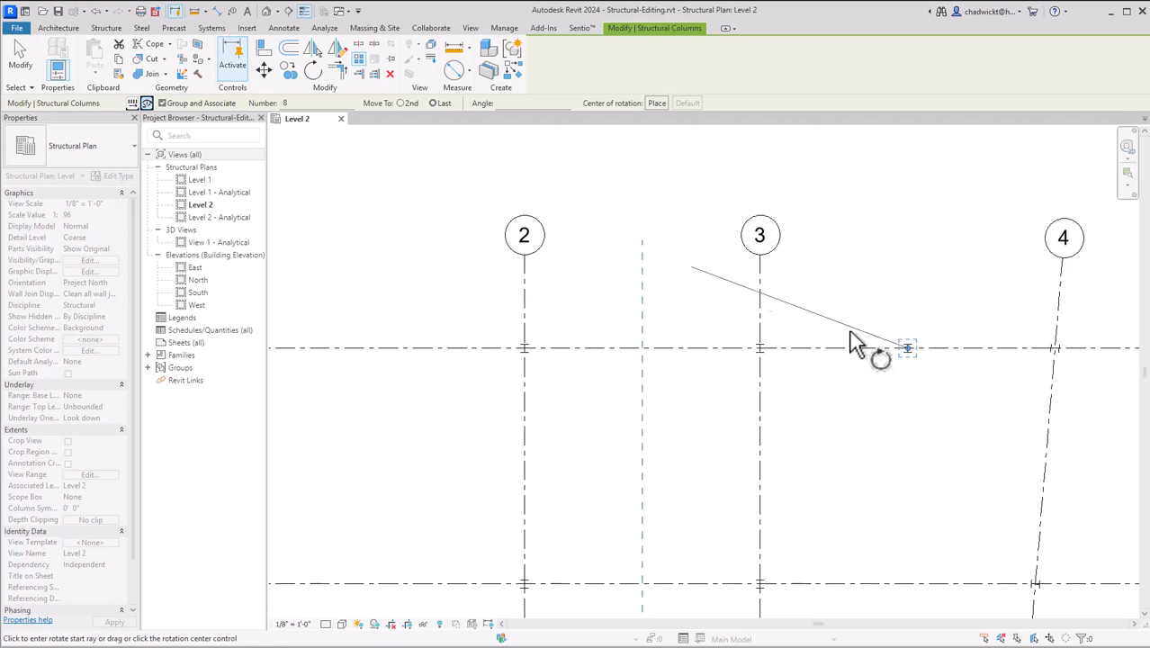
Step: Array the columns through 180° about the intersection of the reference plane and grid A, accept the count of 8 and clear the selection
left_click(905, 349)
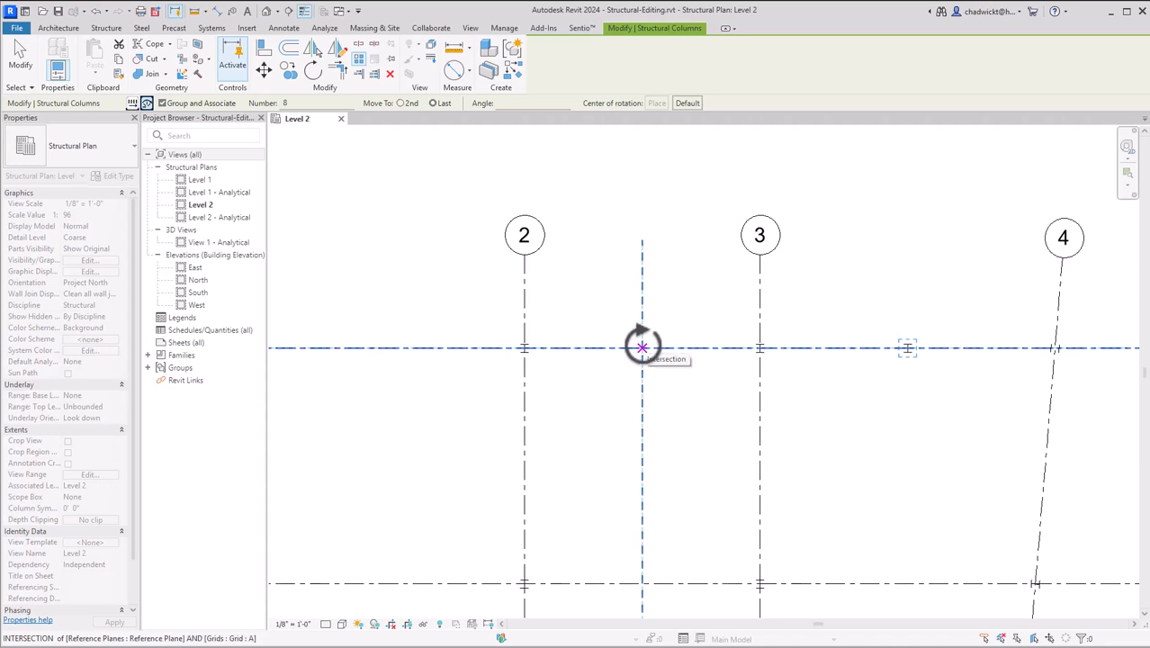
left_click(641, 347)
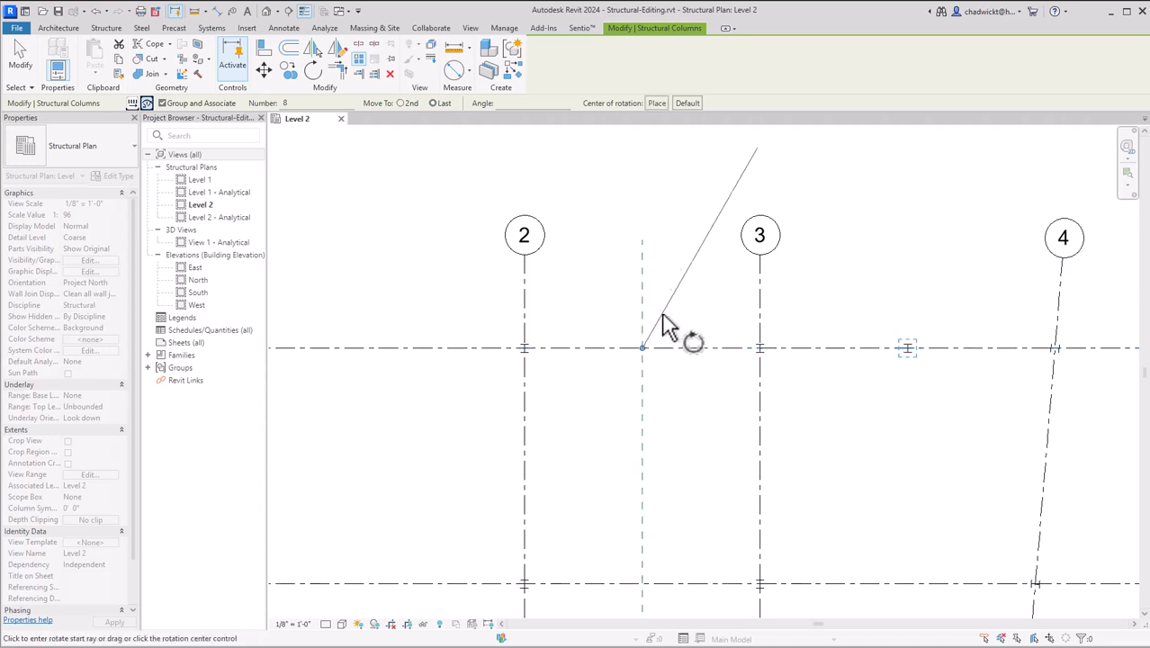
left_click(525, 104)
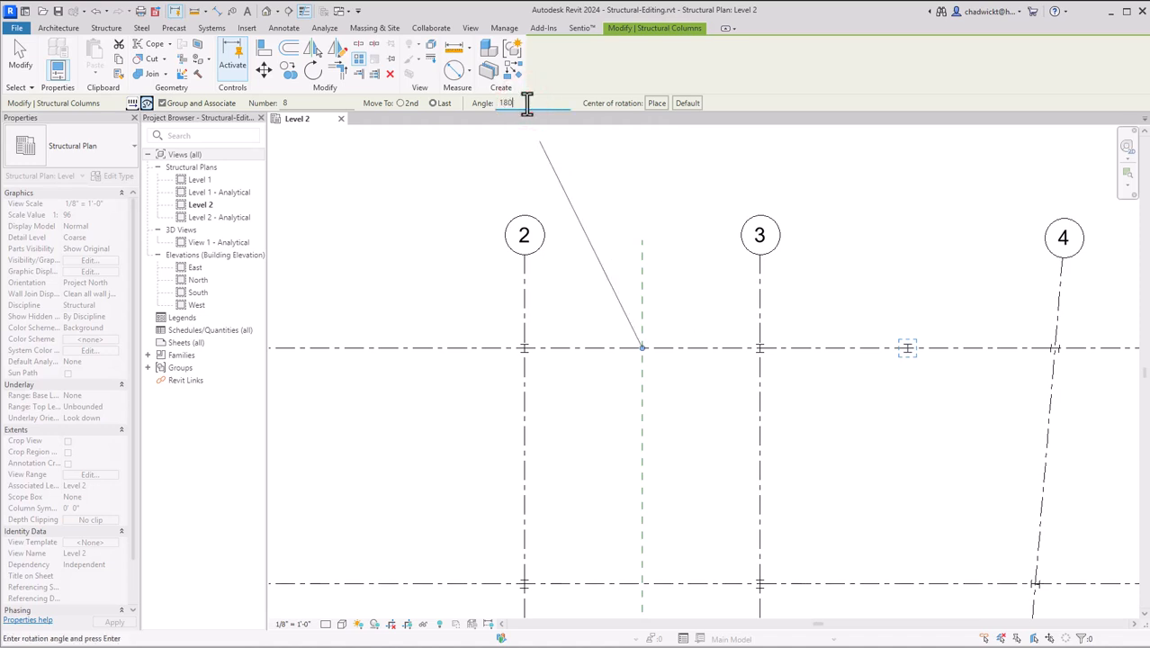
type("180")
key("Return")
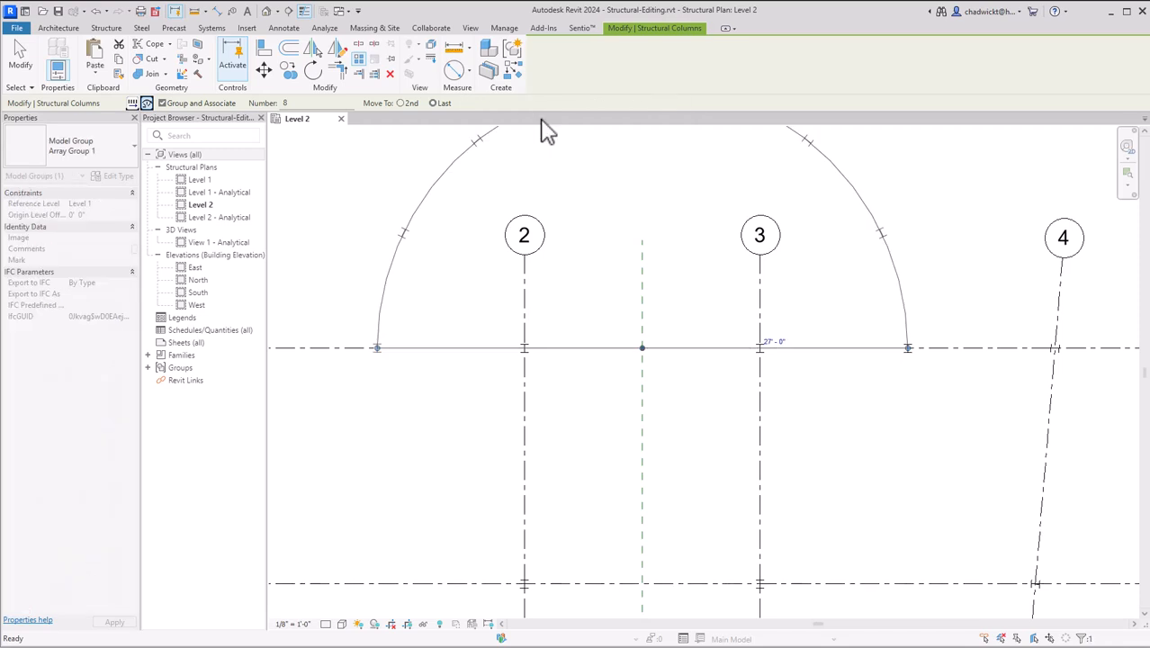
scroll(695, 254, "down", 4)
mouse_move(704, 252)
middle_mouse_down()
mouse_move(687, 411)
mouse_move(679, 402)
middle_mouse_up()
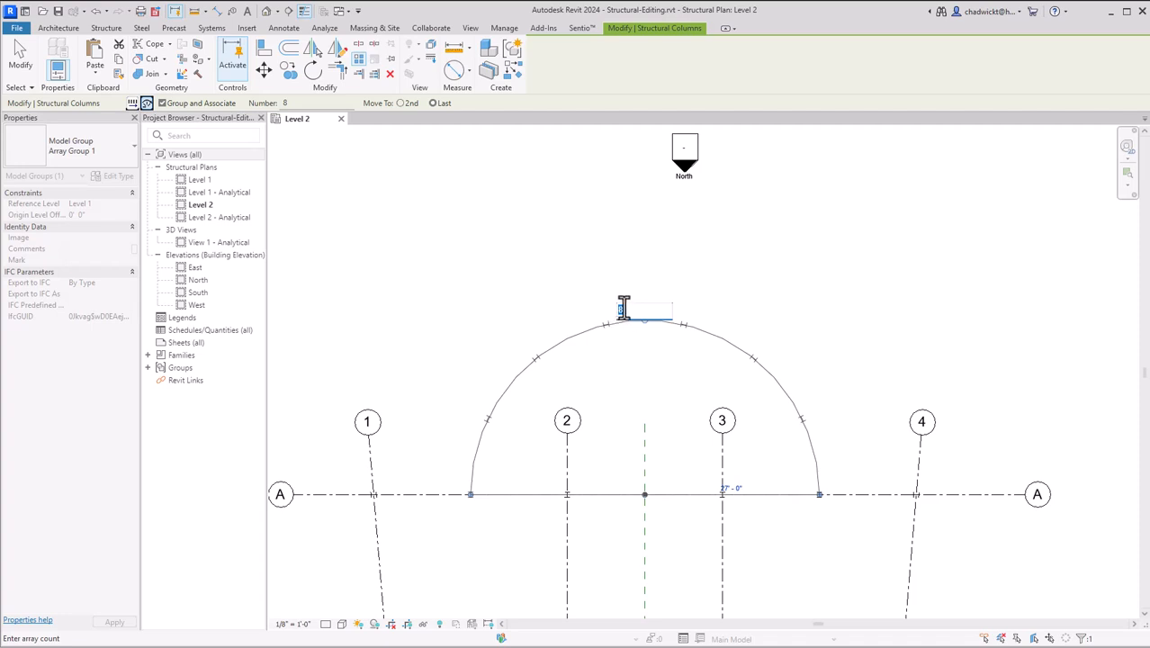
key("Return")
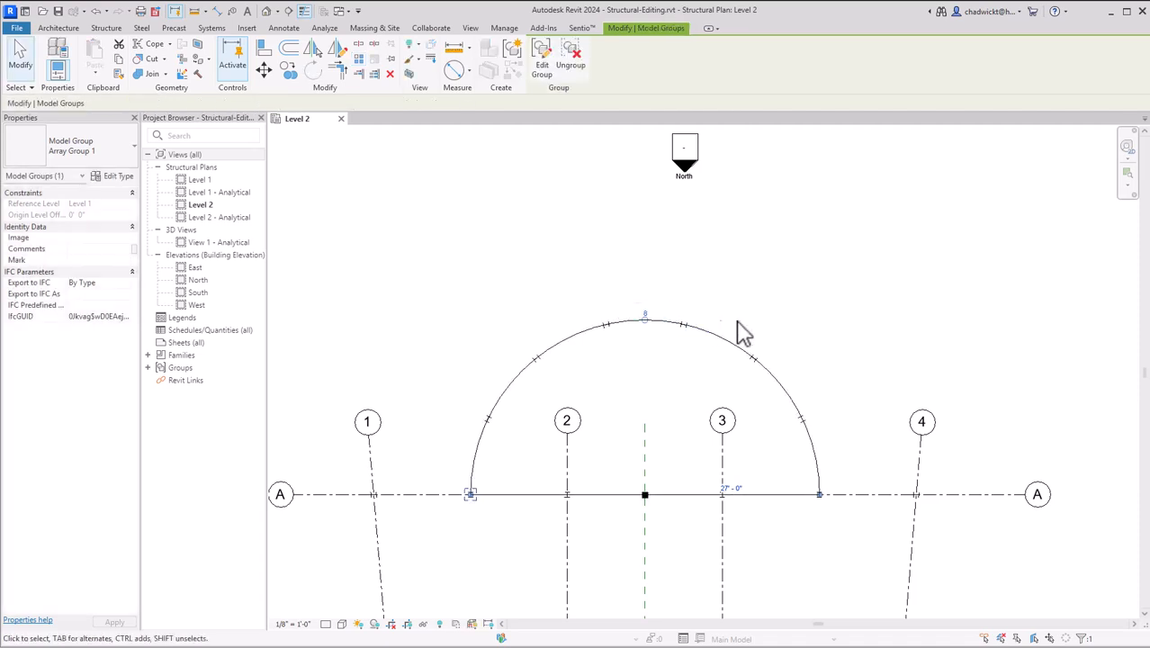
left_click(789, 320)
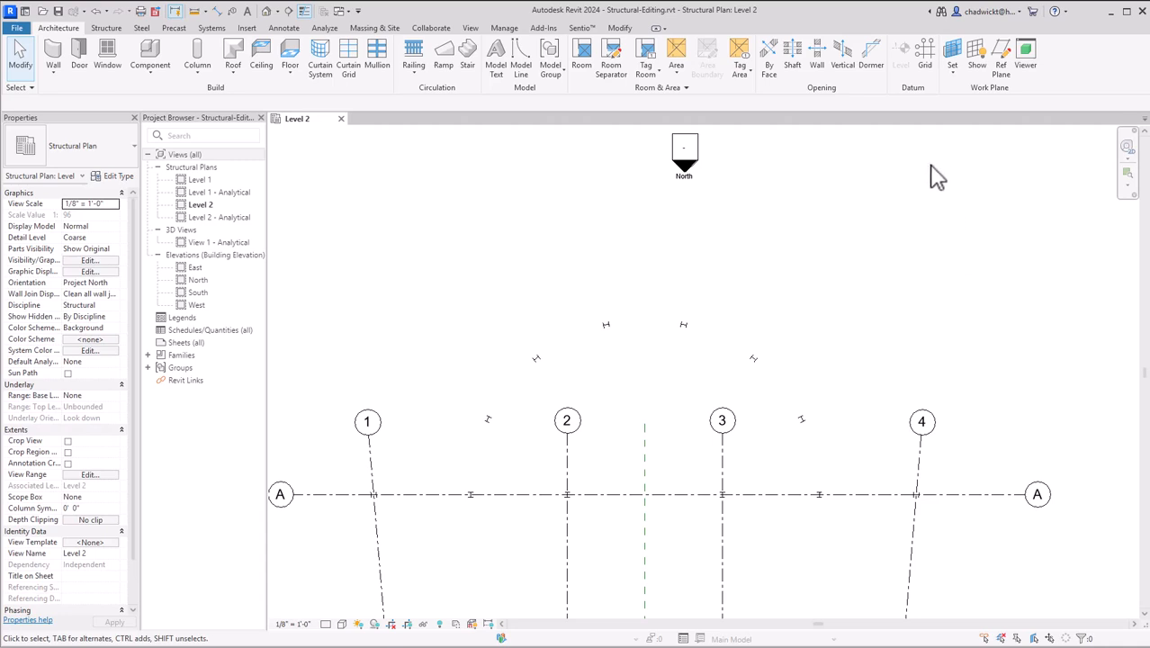
Step: Create a curved grid line by picking the arc through the arrayed columns
left_click(924, 63)
left_click(580, 45)
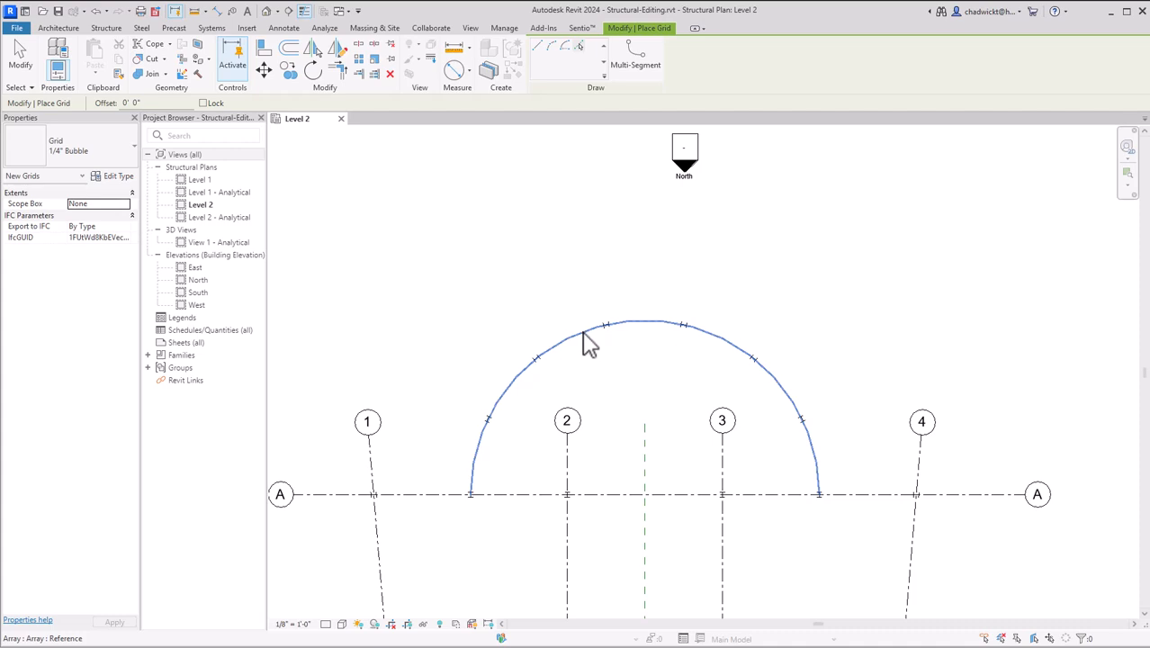
left_click(585, 340)
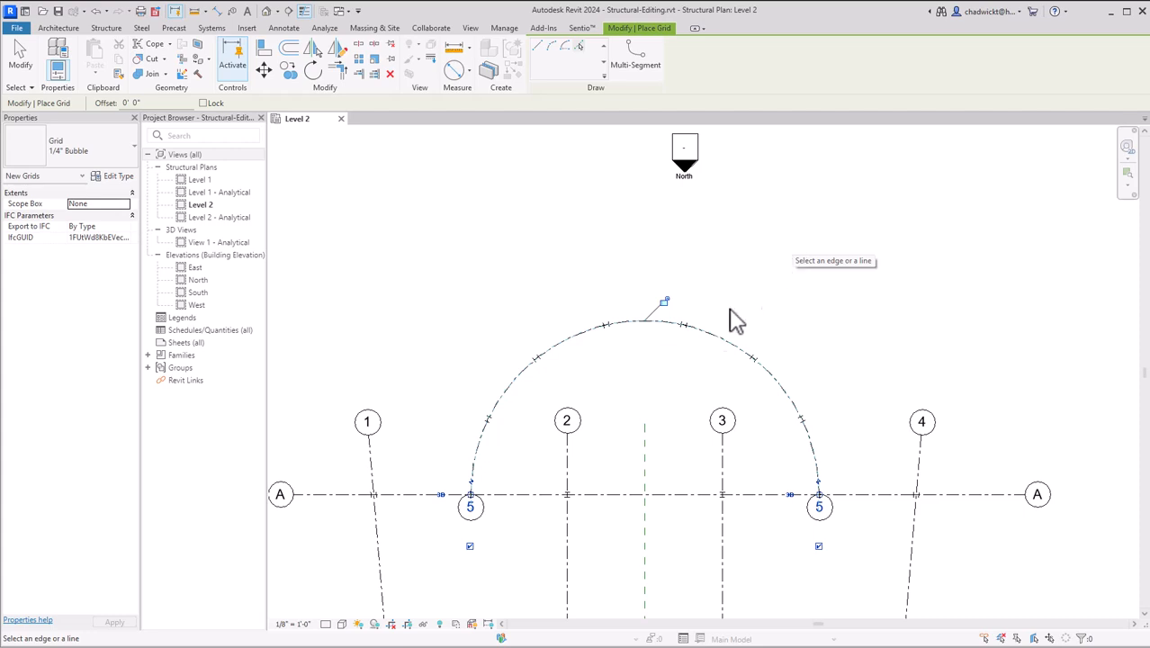
middle_click_drag(544, 555, 611, 554)
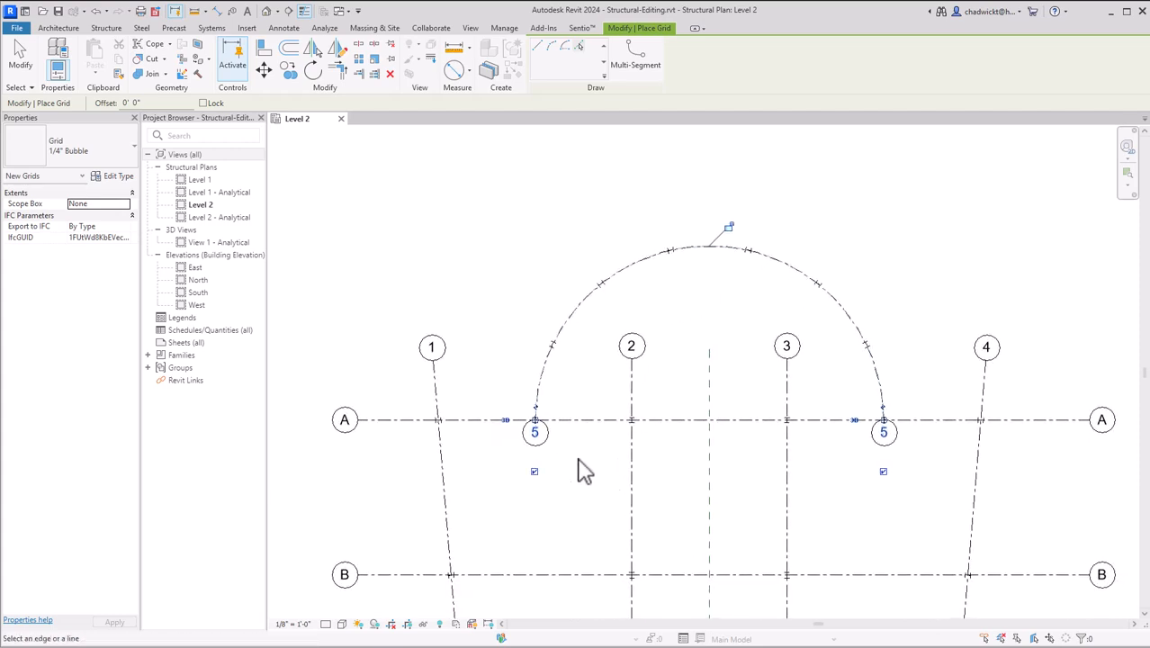
scroll(532, 441, "up", 2)
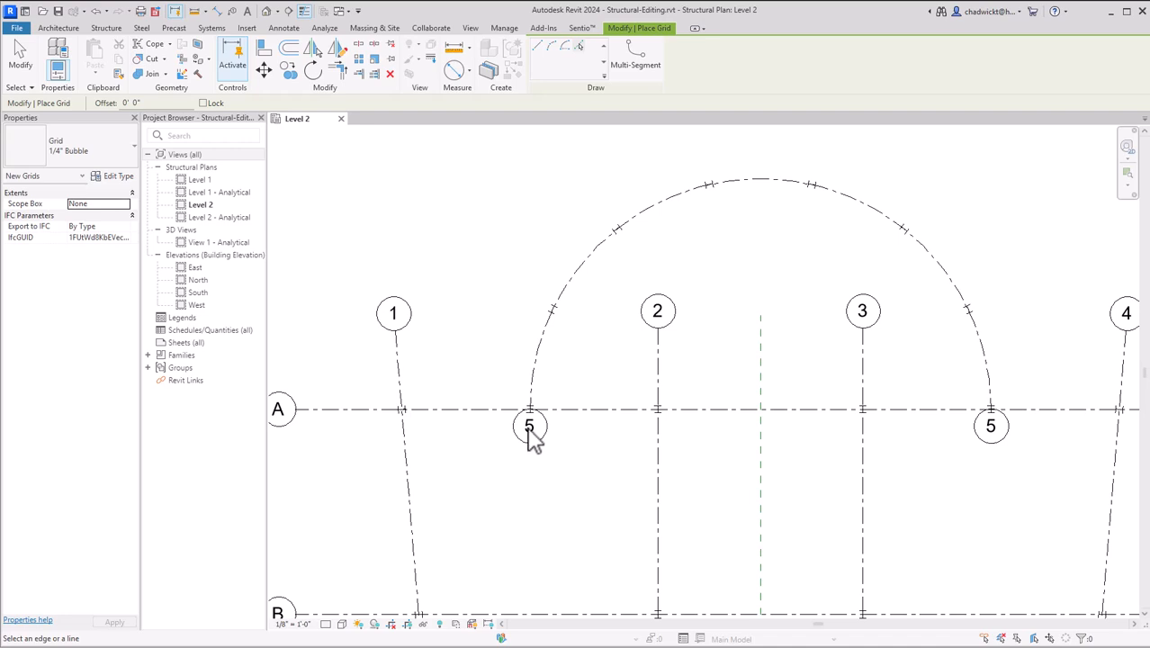
key("Escape")
Step: Rename the curved grid line as A.1 and clear the selection
left_click(529, 430)
left_click(531, 425)
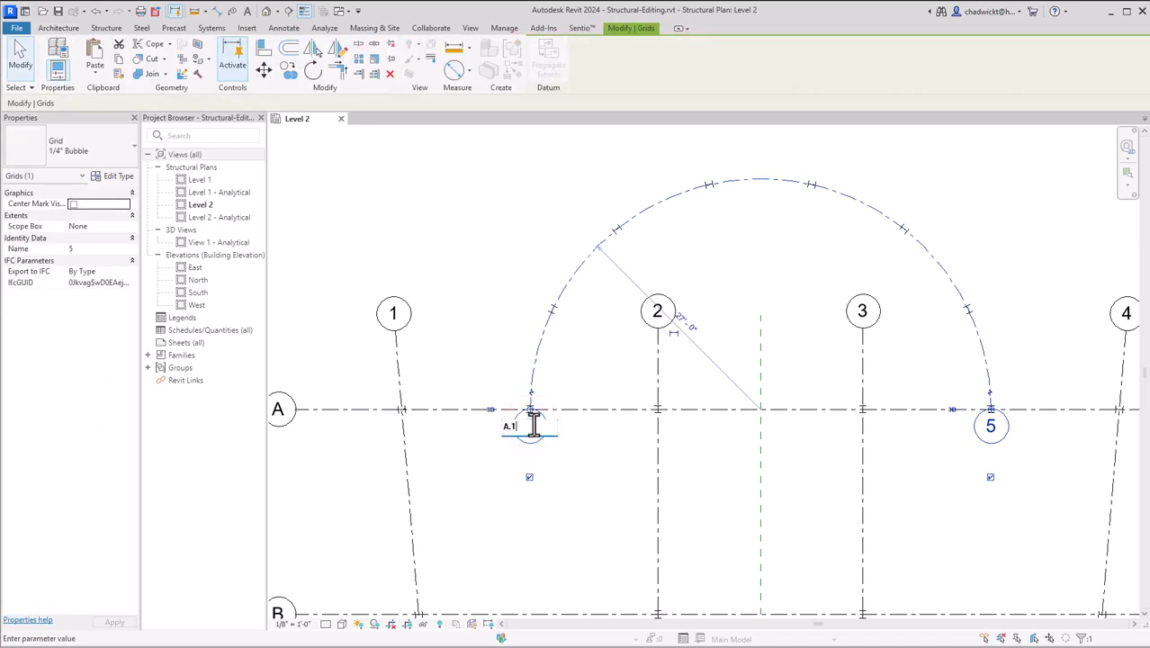
type("A.1")
key("Return")
left_click(531, 426)
left_click(566, 444)
left_click(565, 445)
Step: Close the Structural-Editing model and open Structural-Modify.rvt from the Structure Practice Files folder
scroll(998, 517, "down", 2)
scroll(1012, 520, "down", 2)
middle_click_drag(1062, 484, 862, 386)
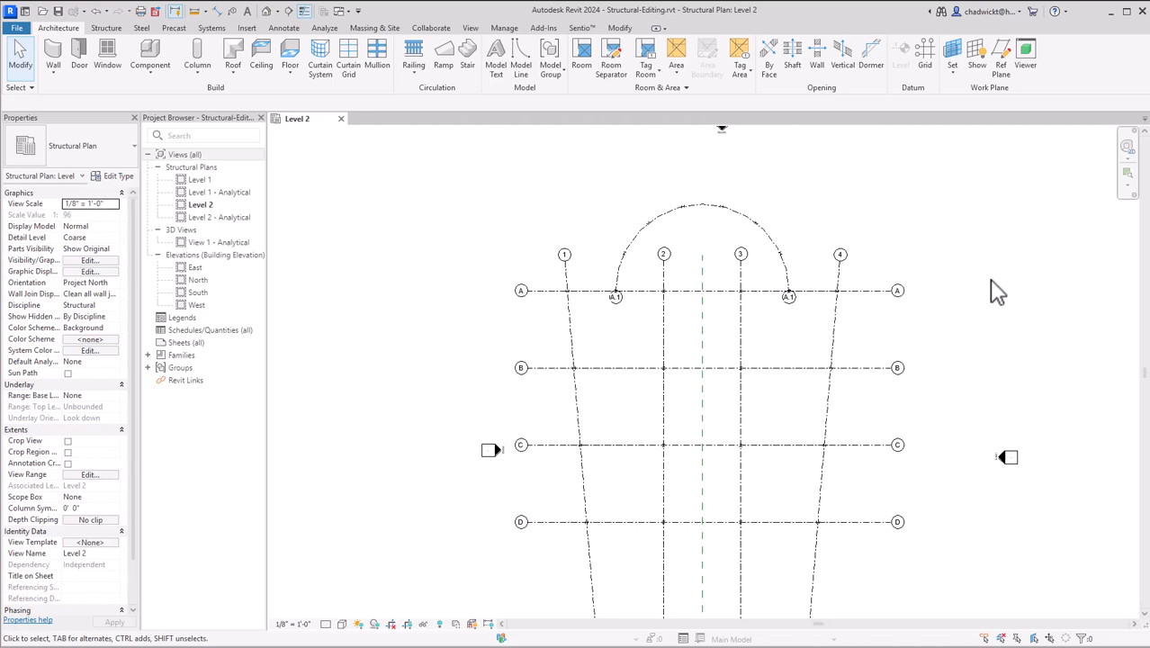
left_click(341, 120)
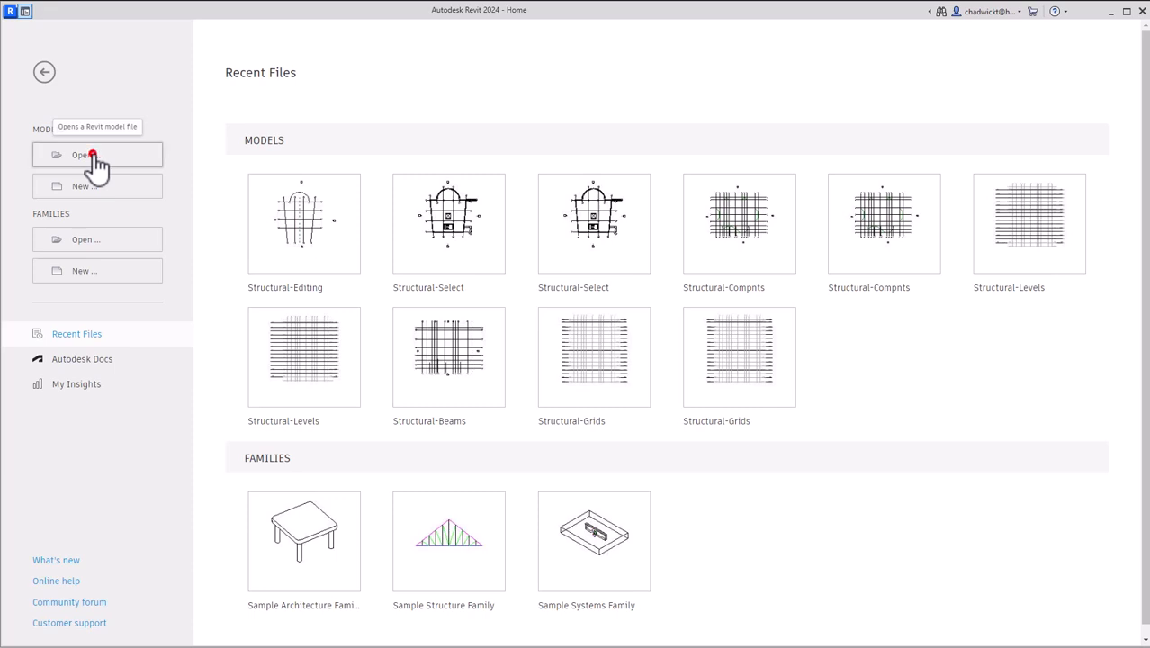
left_click(93, 157)
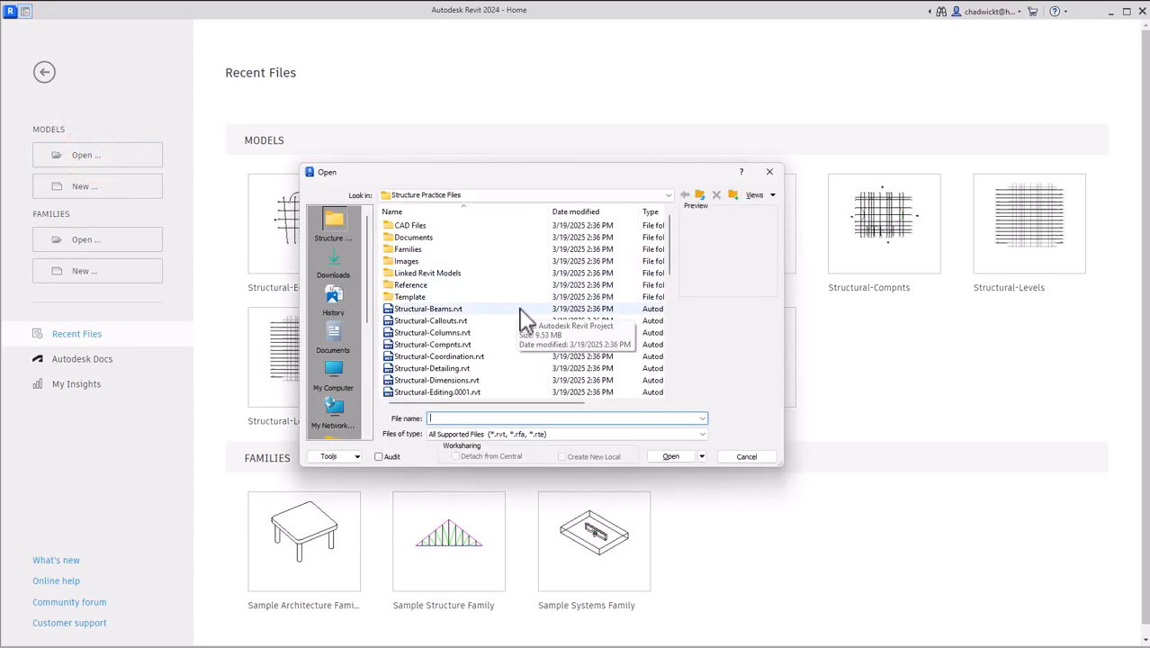
scroll(506, 319, "down", 4)
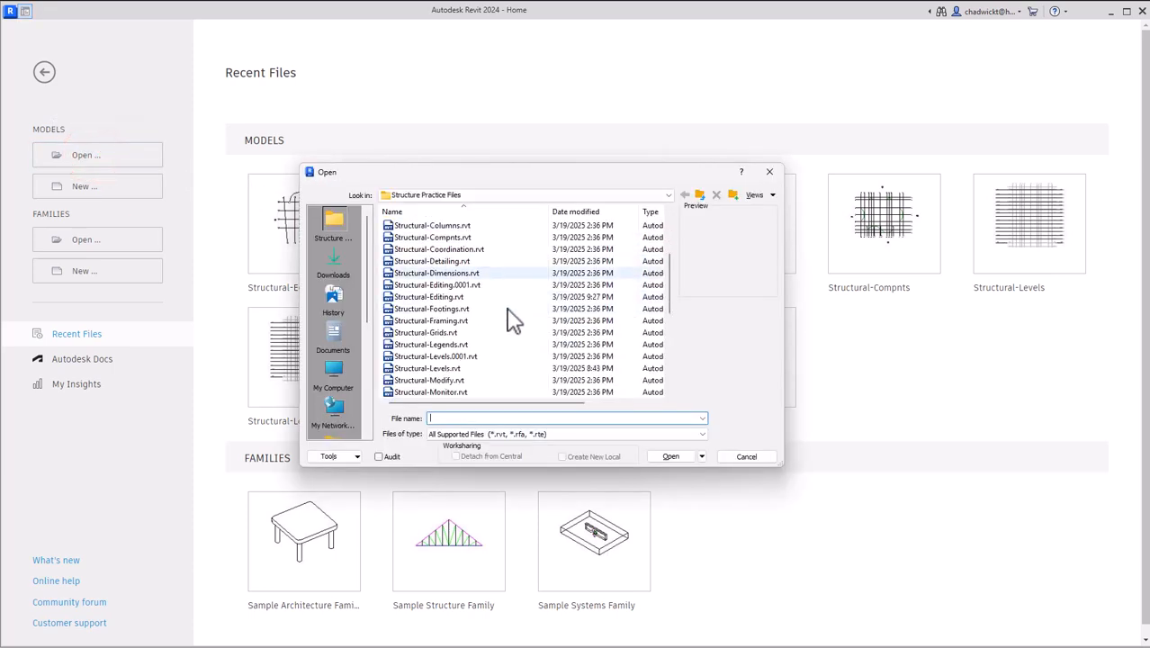
double_click(455, 387)
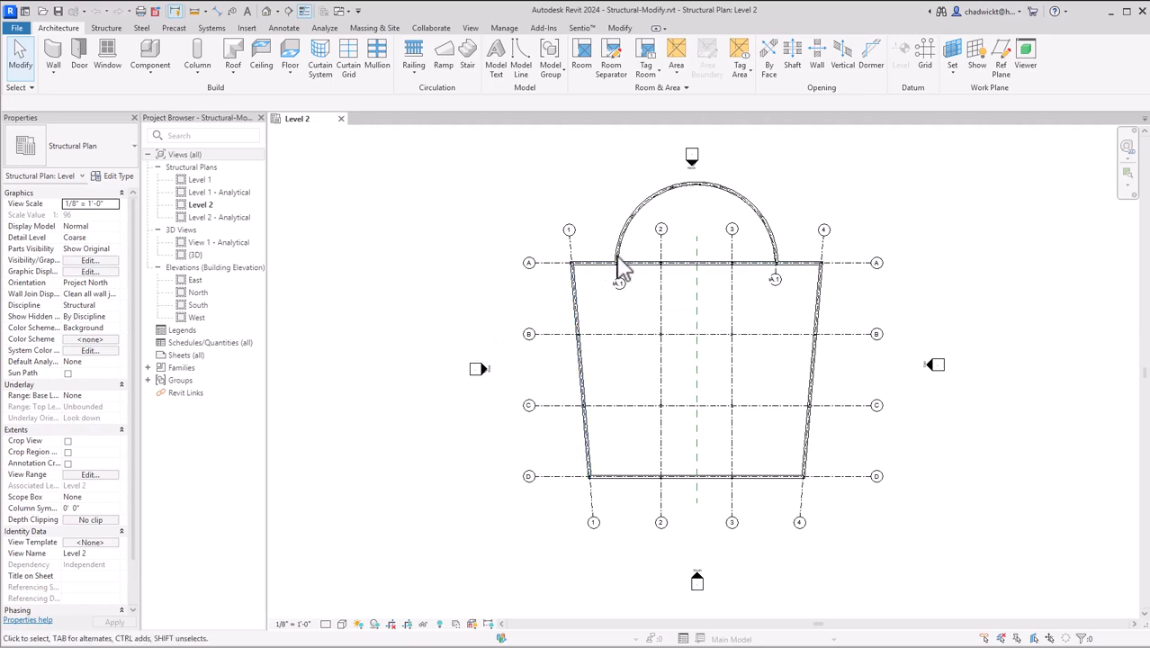
Step: Try to trim the unsplit grid A wall and the curved wall to a corner at the end near grid 1
scroll(795, 205, "up", 2)
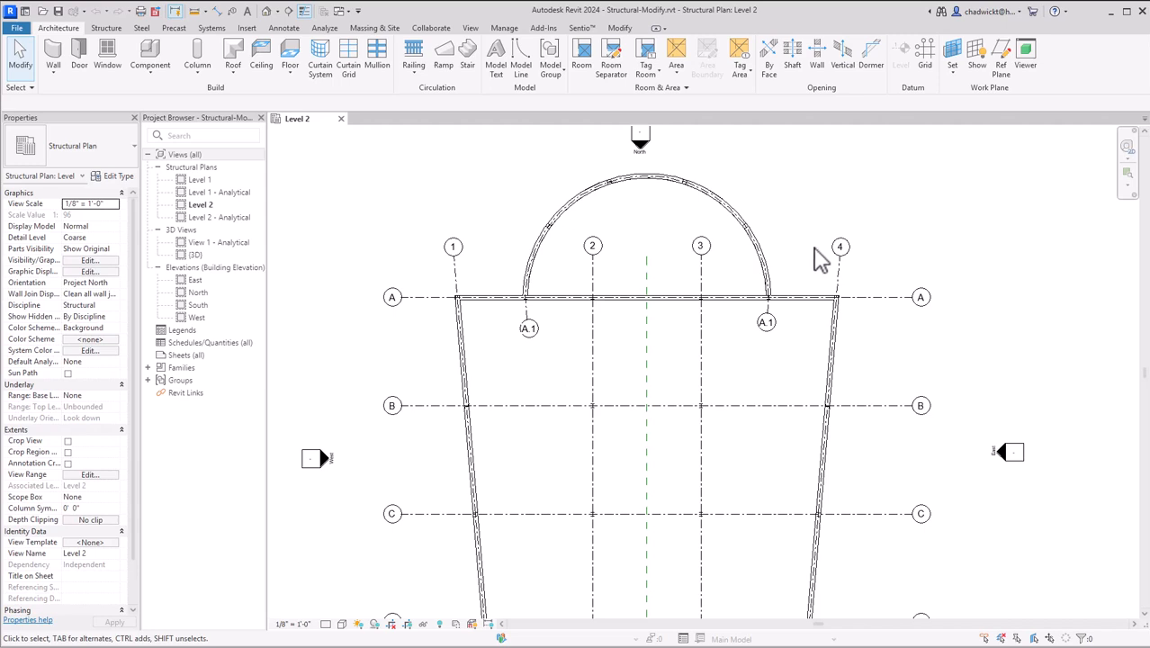
scroll(702, 288, "up", 2)
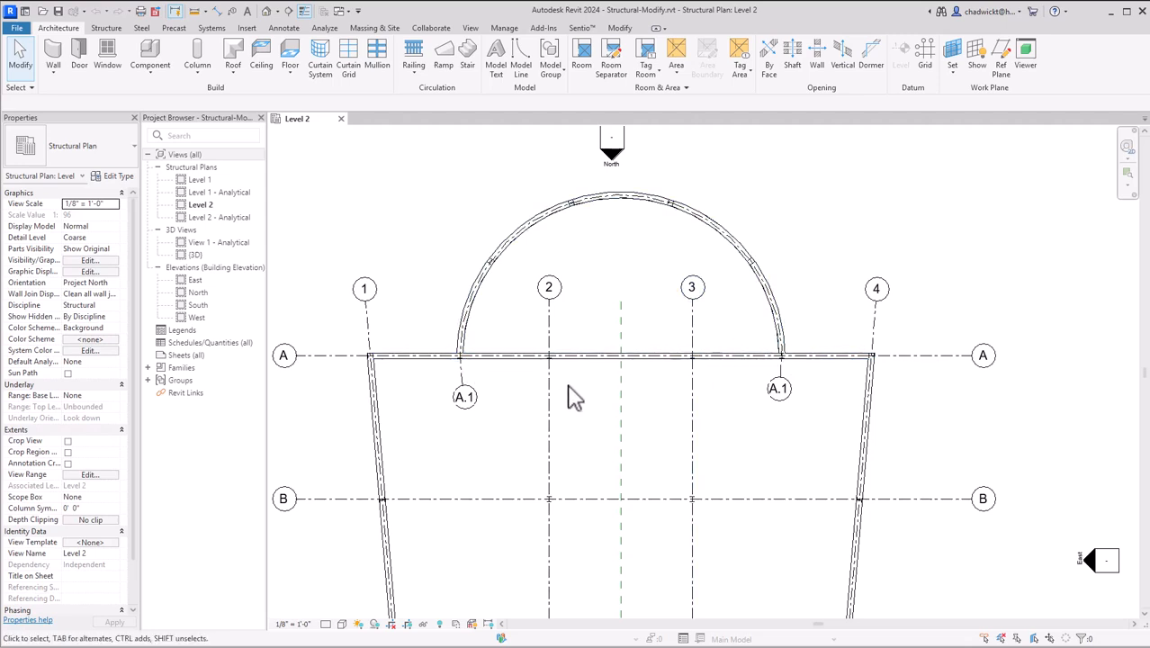
left_click(619, 28)
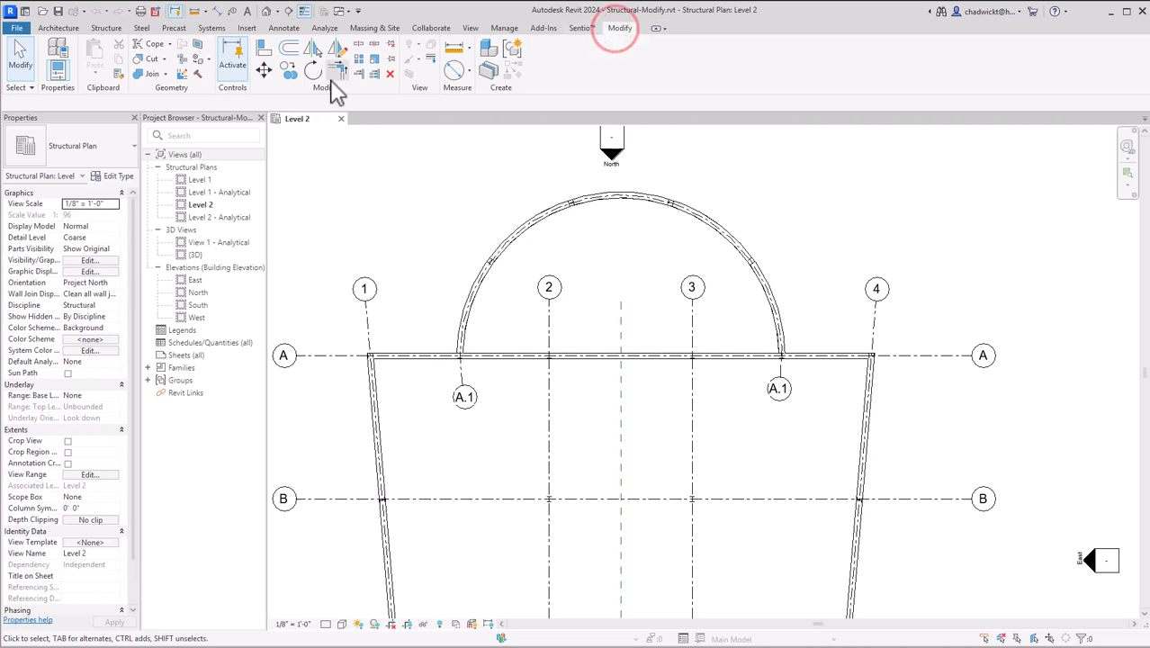
left_click(338, 70)
left_click(421, 355)
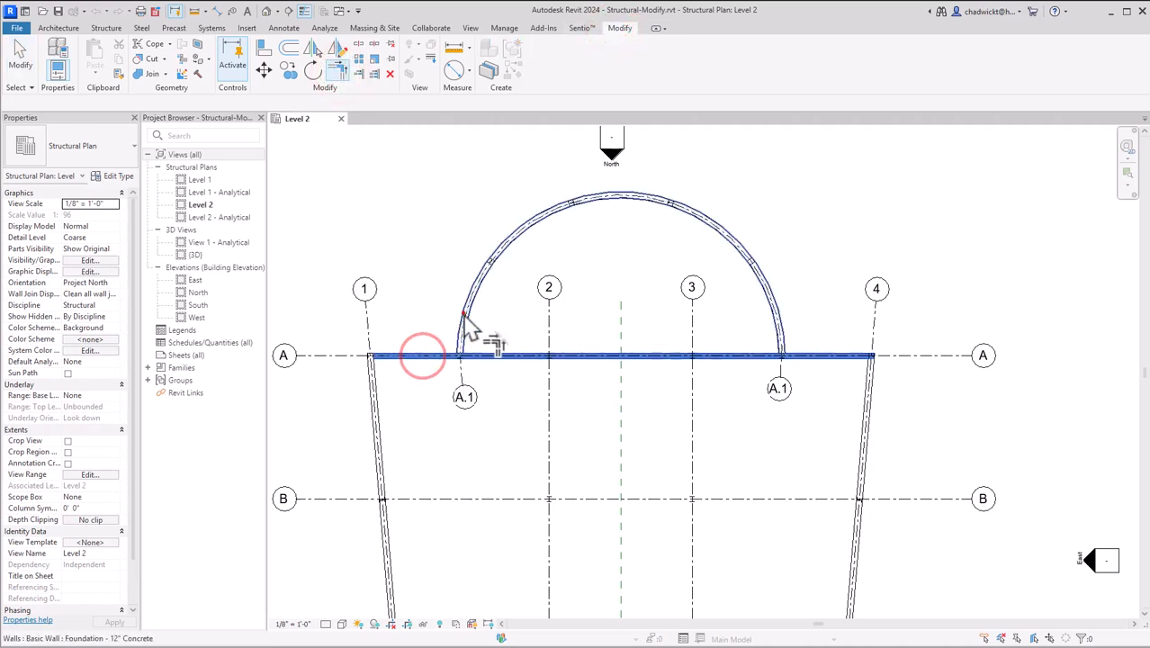
left_click(463, 315)
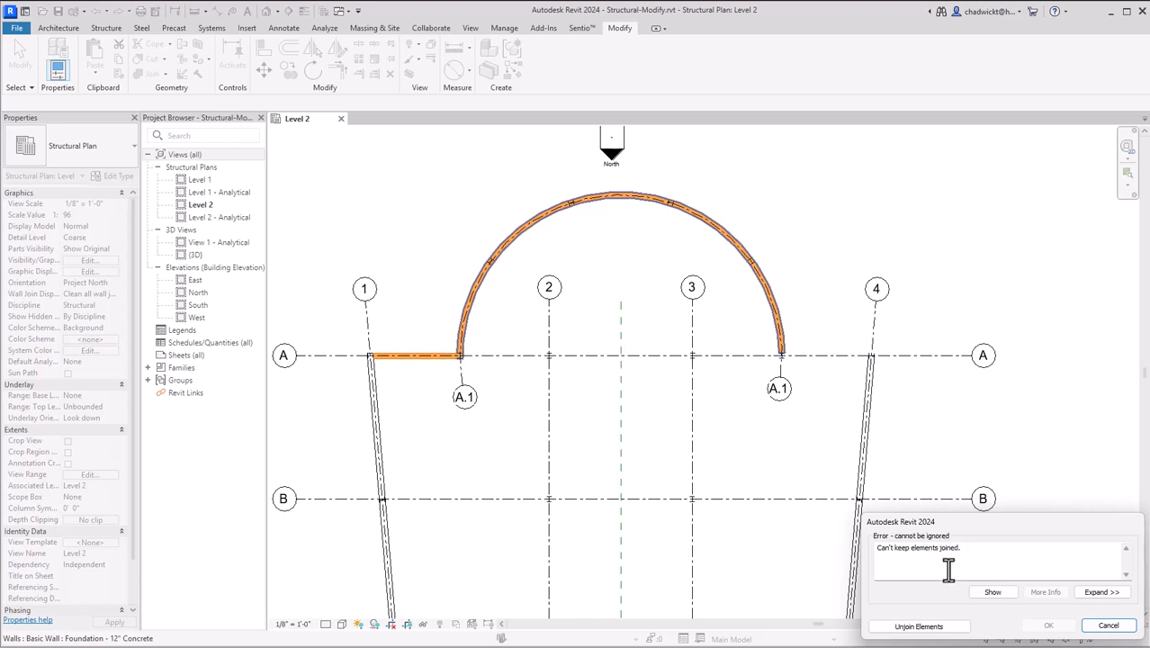
left_click(1091, 621)
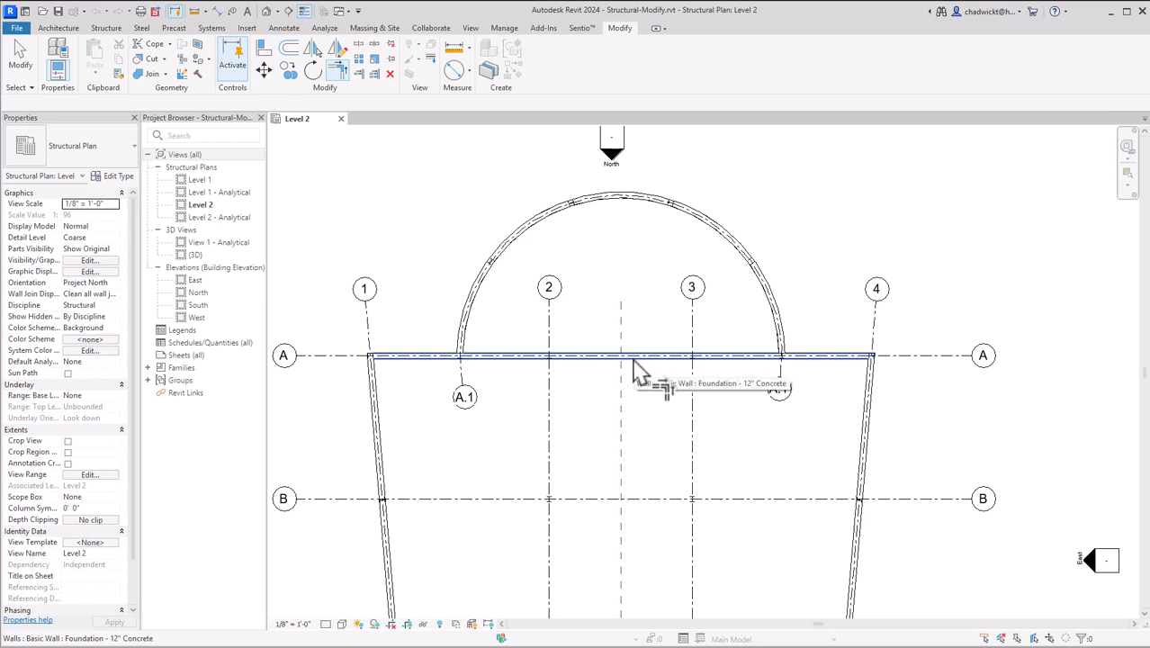
Step: Split the grid A wall between grids 2 and 3, about 9'-6" from grid 3, and check the two segments
left_click(358, 42)
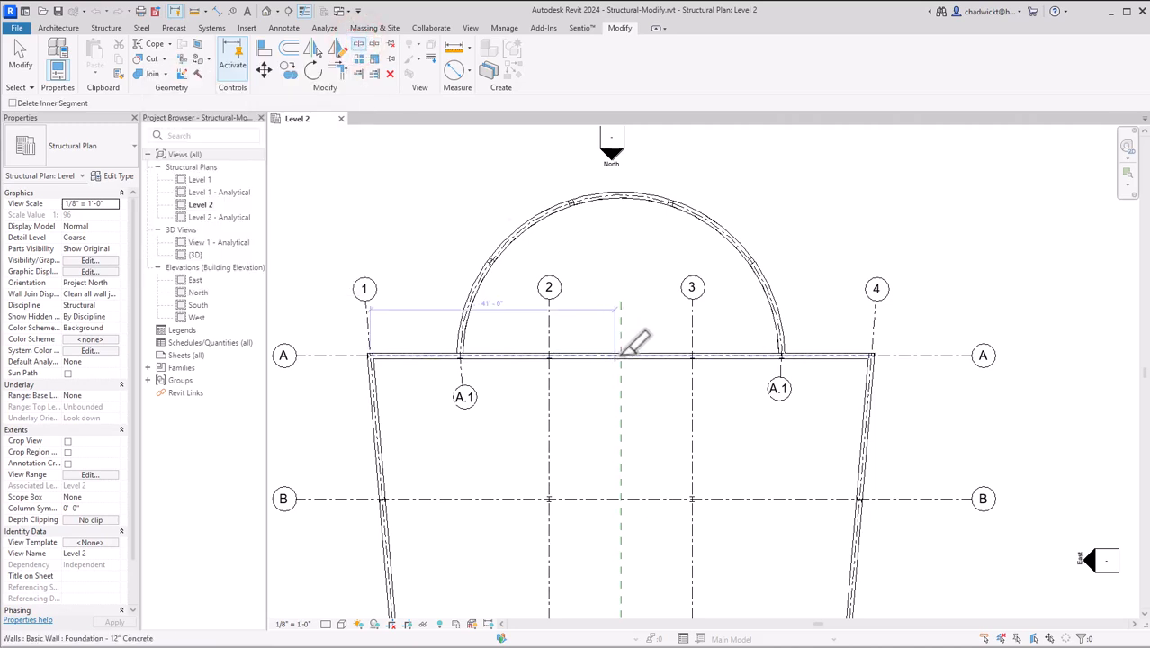
left_click(700, 353)
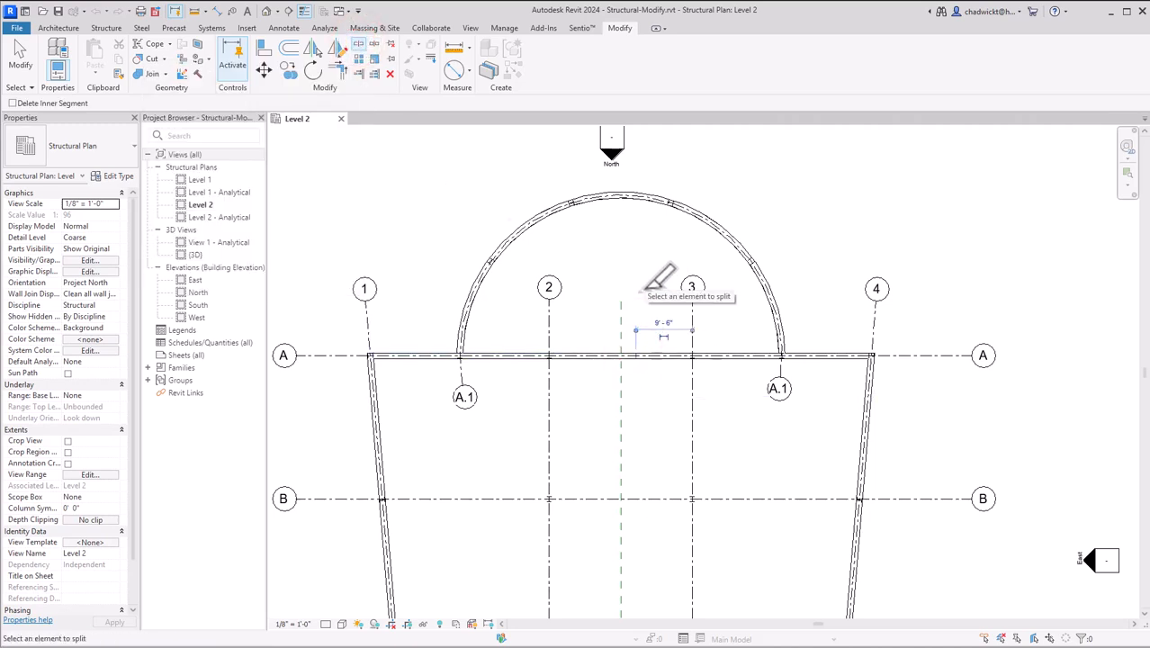
key("Escape")
left_click(594, 356)
key("Escape")
left_click(707, 356)
key("Escape")
Step: Trim both segments of the grid A wall to corners with the two ends of the curved wall
left_click(338, 71)
left_click(431, 355)
left_click(458, 320)
left_click(762, 286)
left_click(809, 356)
key("Escape")
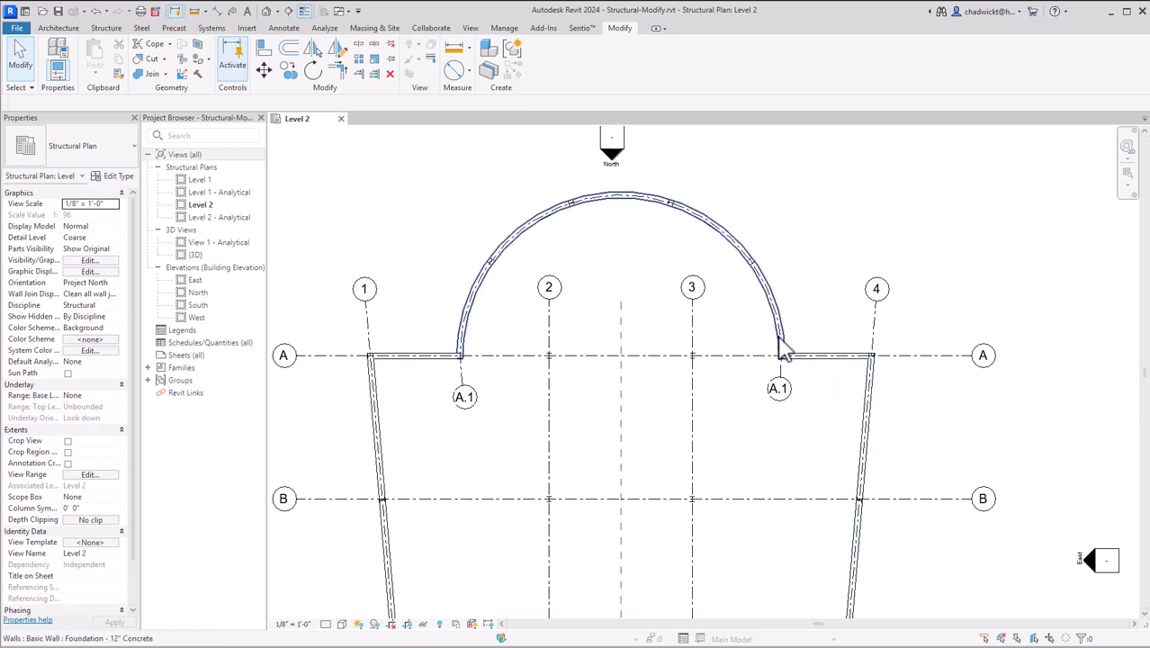
Step: Offset the whole chain of exterior walls 4" outward numerically, moving the original walls without making a copy
scroll(812, 320, "up", 3)
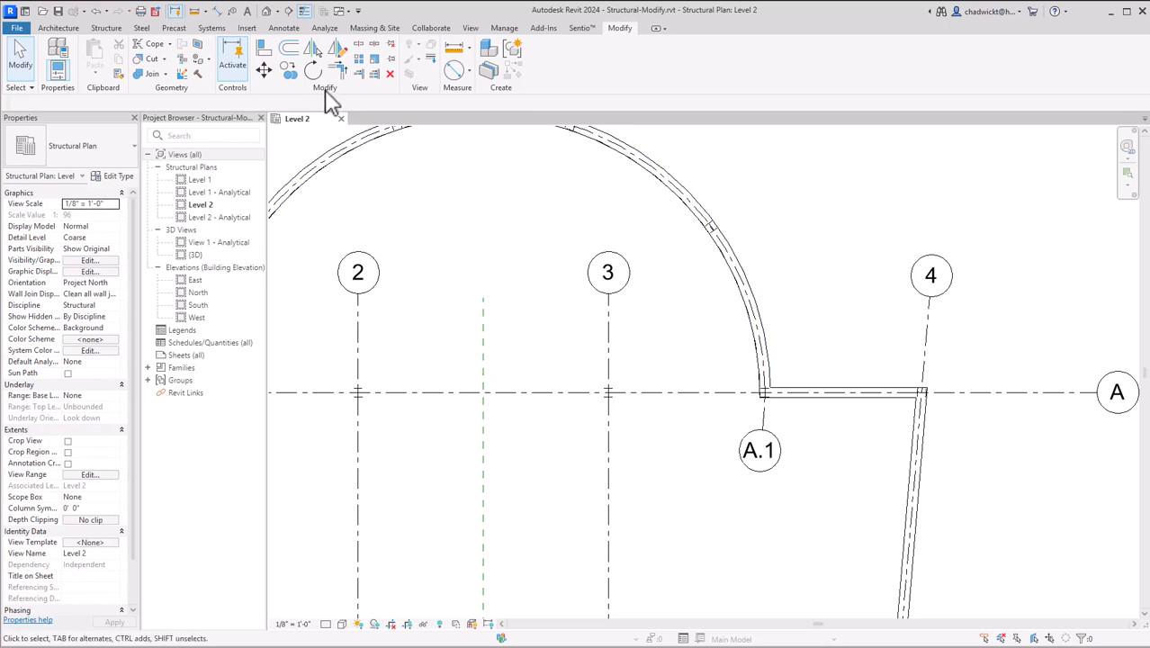
left_click(289, 52)
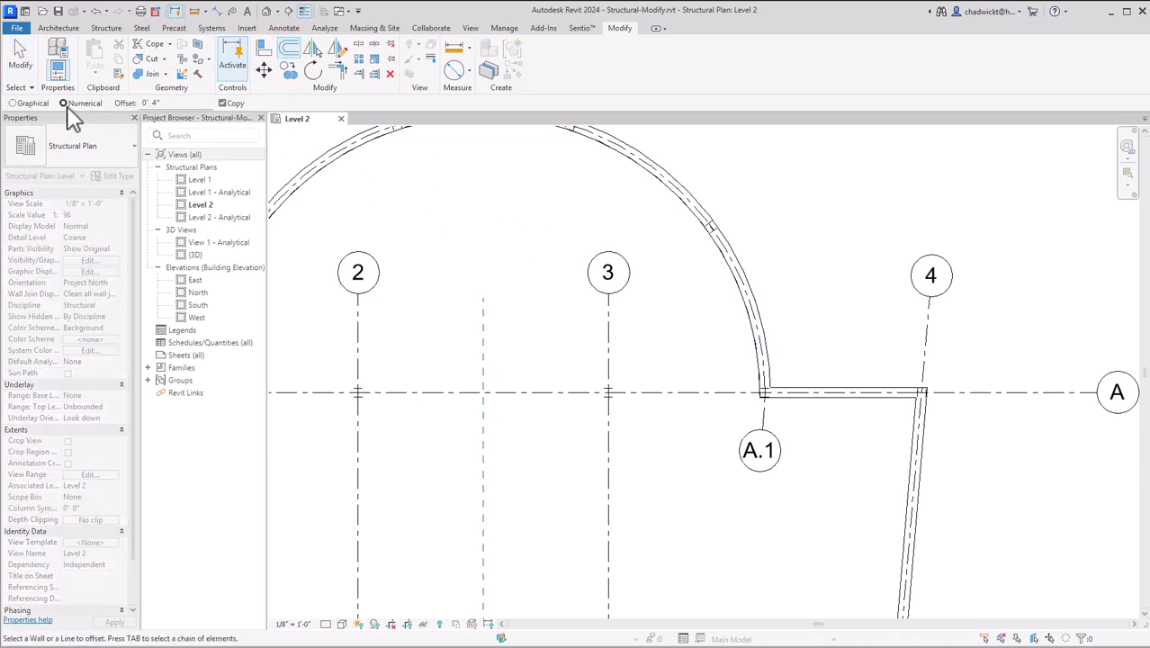
double_click(171, 102)
scroll(572, 274, "down", 1)
middle_click_drag(557, 283, 821, 266)
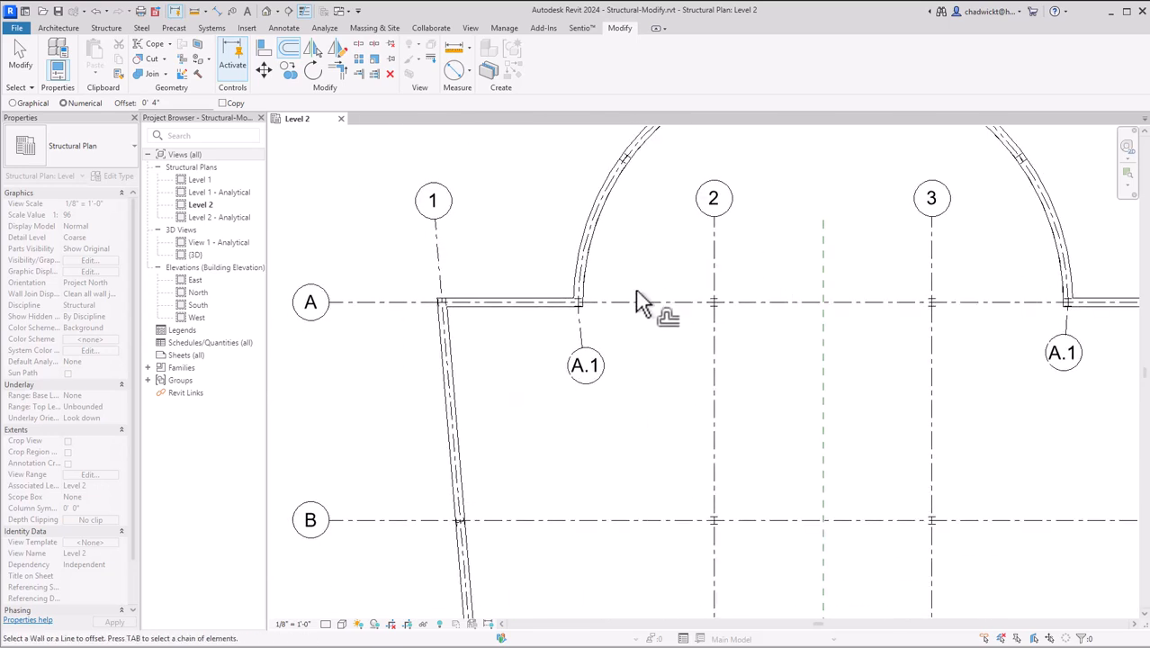
scroll(648, 306, "up", 2)
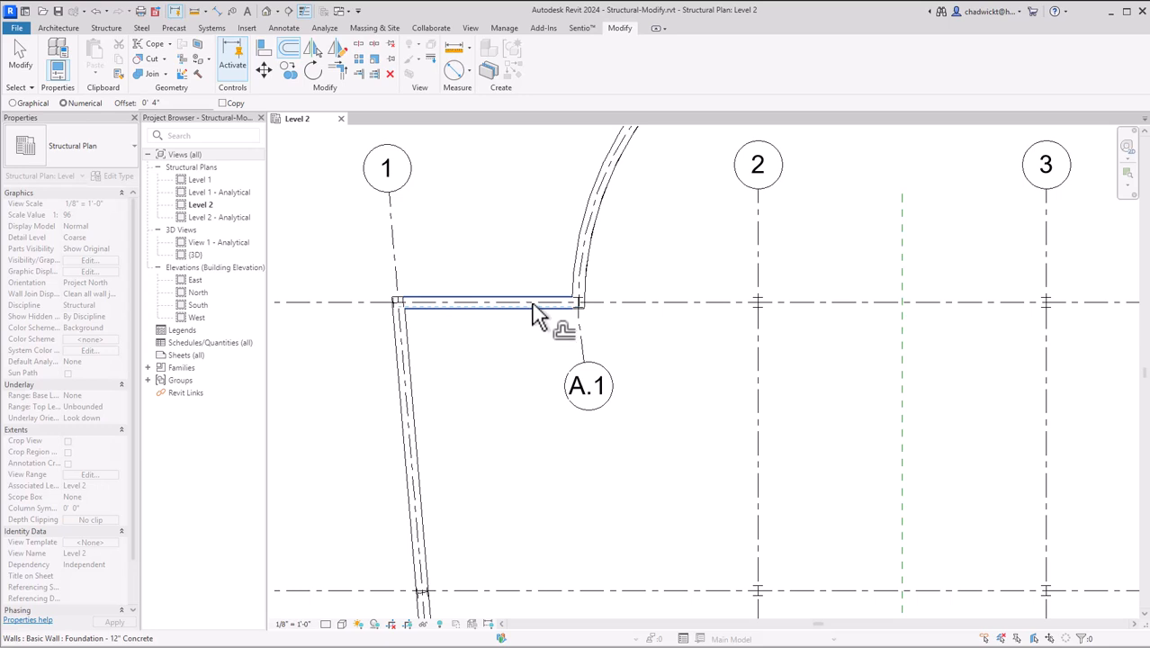
scroll(533, 311, "up", 2)
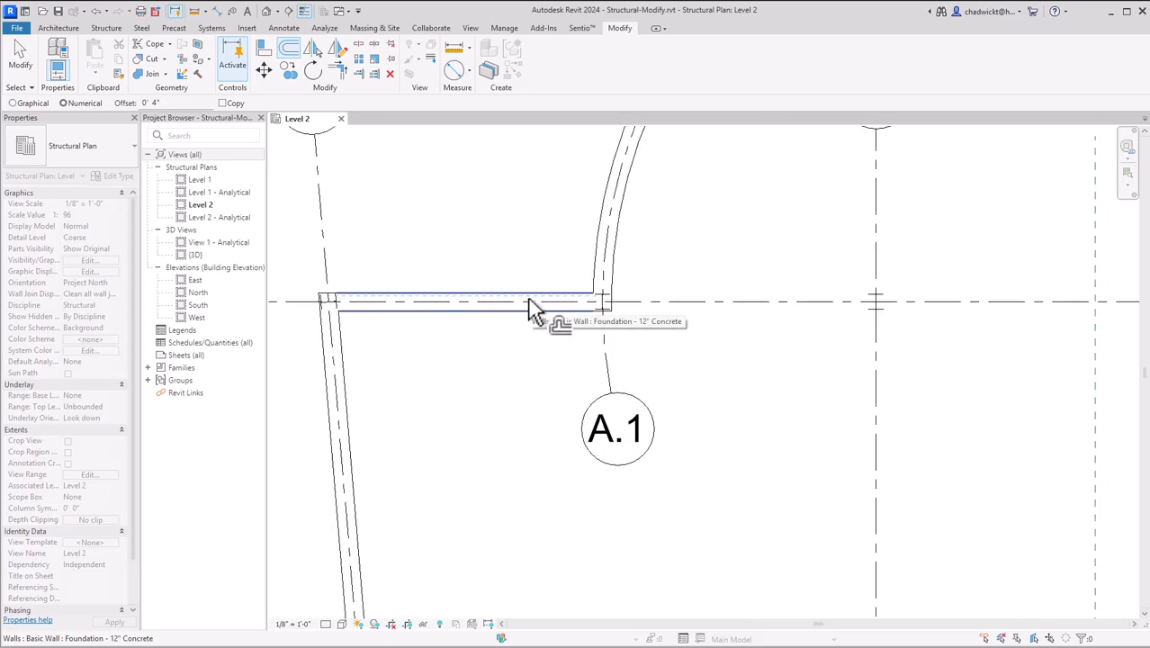
key("Tab")
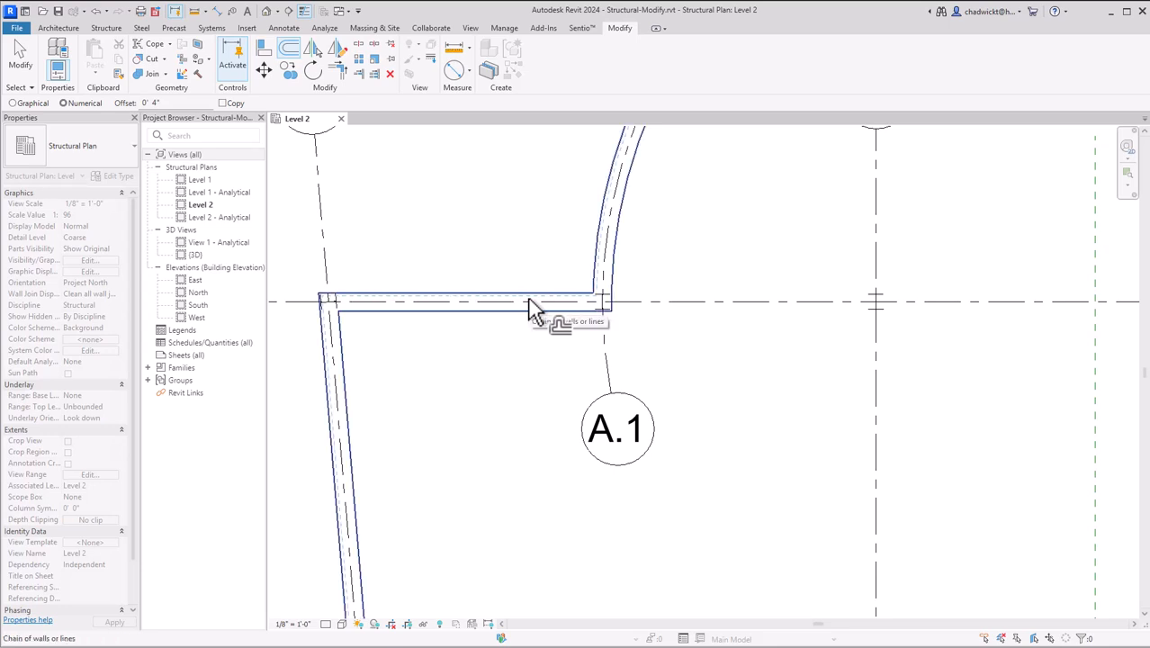
left_click(530, 307)
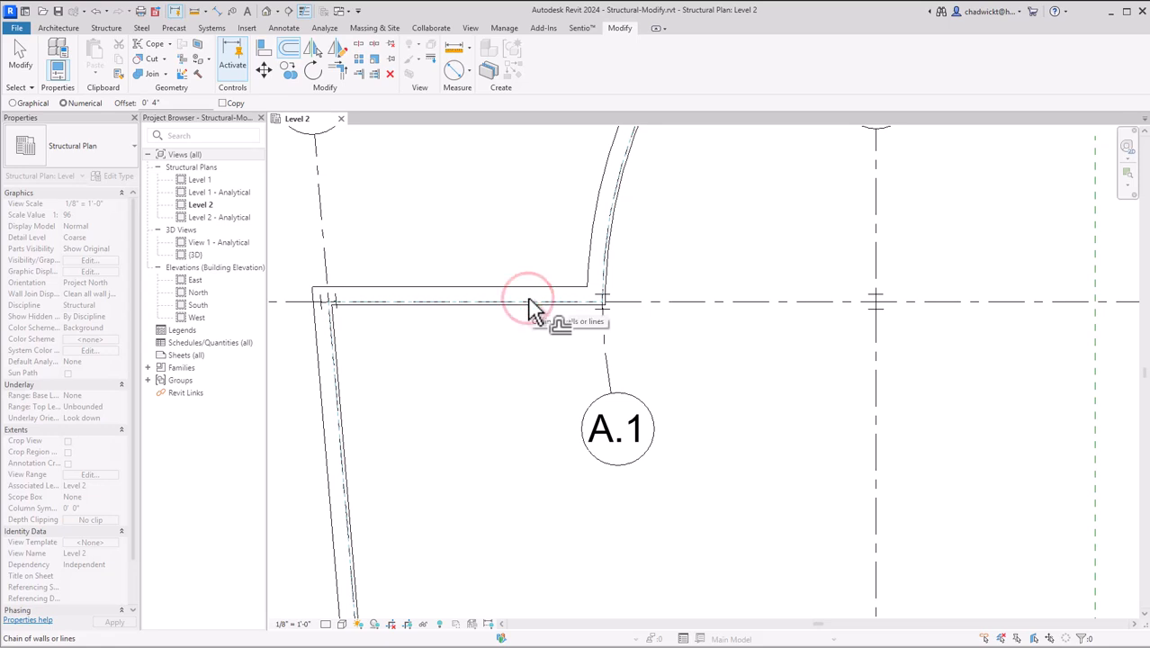
Step: Examine the offset exterior walls around the full building perimeter against grids 1 to 4 and A to D
scroll(538, 310, "down", 4)
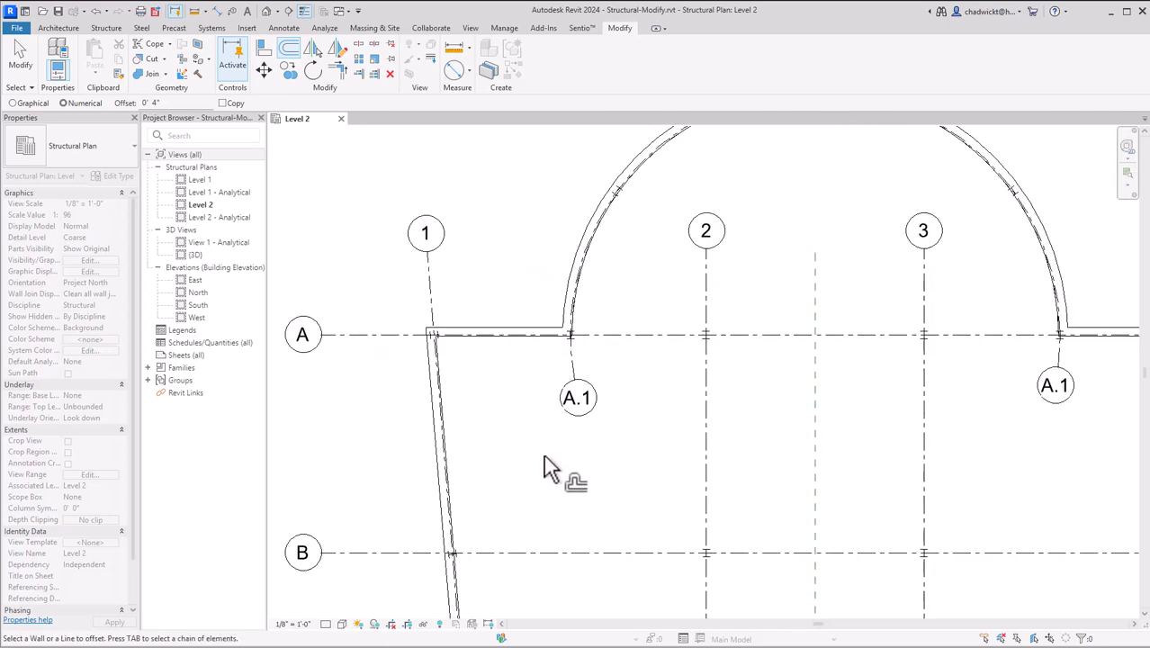
middle_click_drag(790, 411, 416, 376)
middle_click_drag(695, 454, 647, 338)
middle_click_drag(645, 450, 649, 249)
scroll(648, 438, "down", 2)
mouse_move(706, 520)
middle_mouse_down()
mouse_move(773, 403)
mouse_move(925, 394)
middle_mouse_up()
mouse_move(575, 400)
middle_mouse_down()
mouse_move(730, 494)
mouse_move(751, 563)
middle_mouse_up()
scroll(716, 324, "down", 2)
middle_click_drag(724, 322, 616, 352)
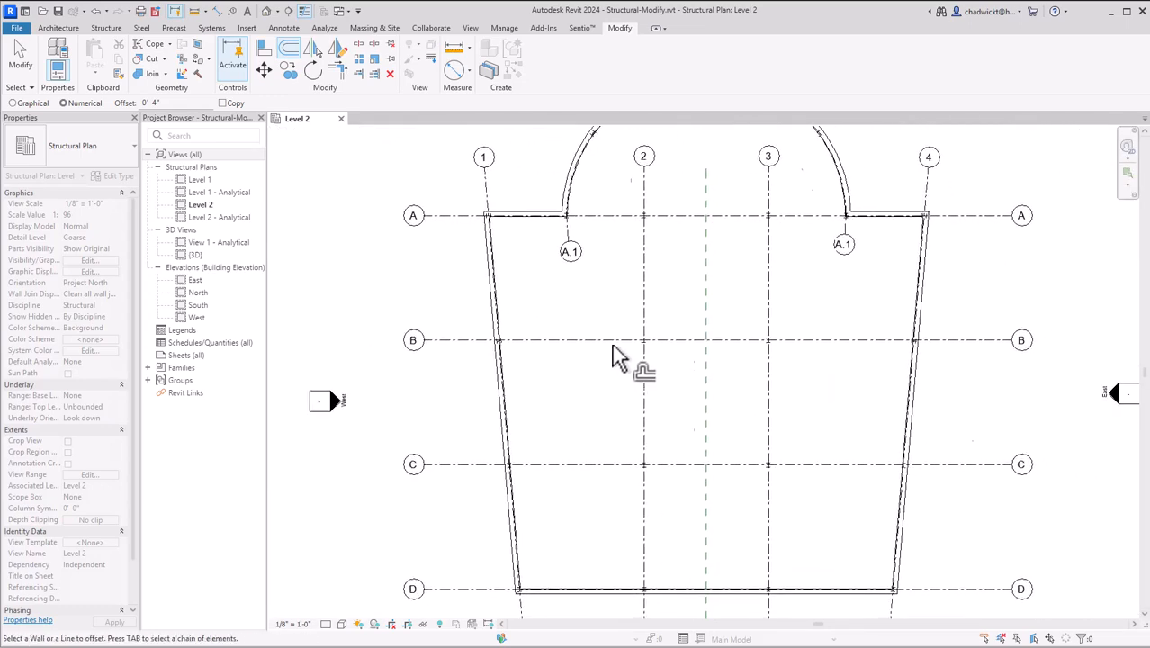
scroll(619, 352, "down", 1)
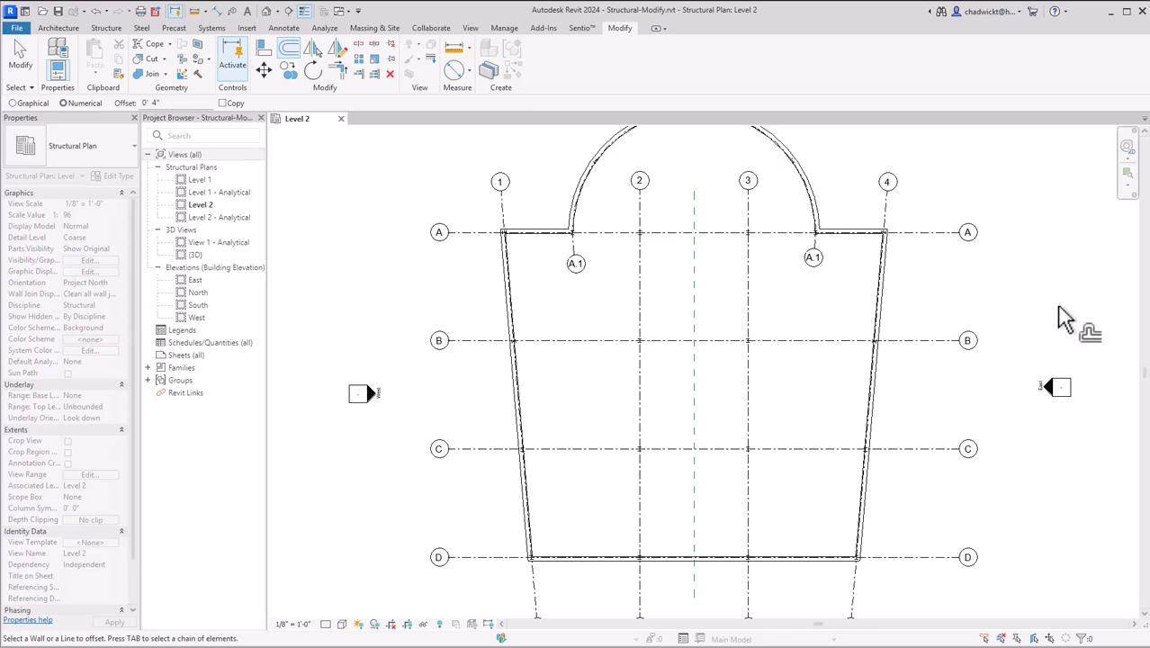